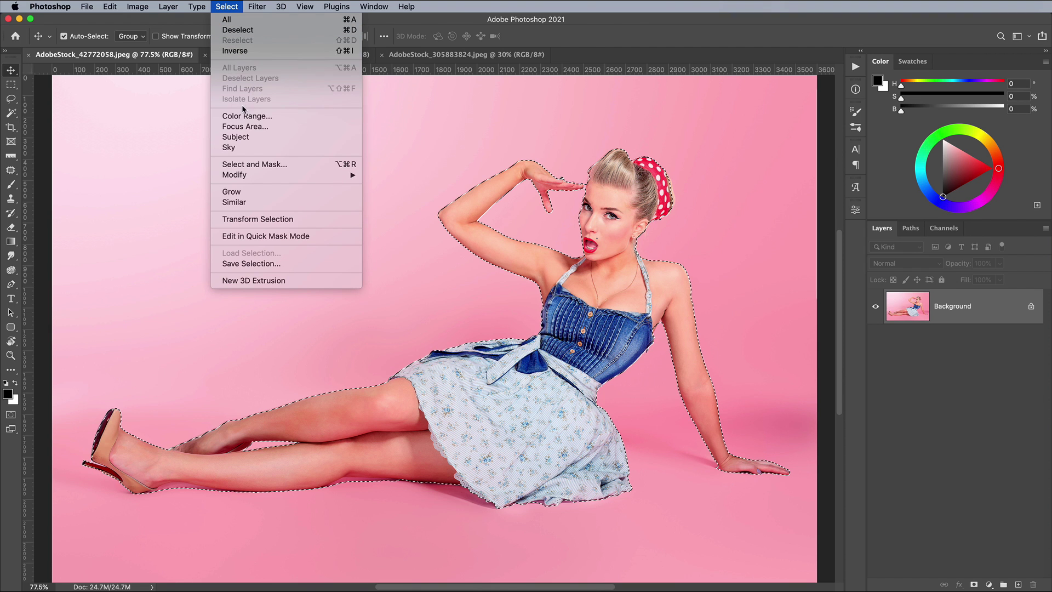
# Step: Start Select and Mask on the woman's selection and check the edges around her head and planted hand, with brush size 4
pyautogui.click(252, 164)
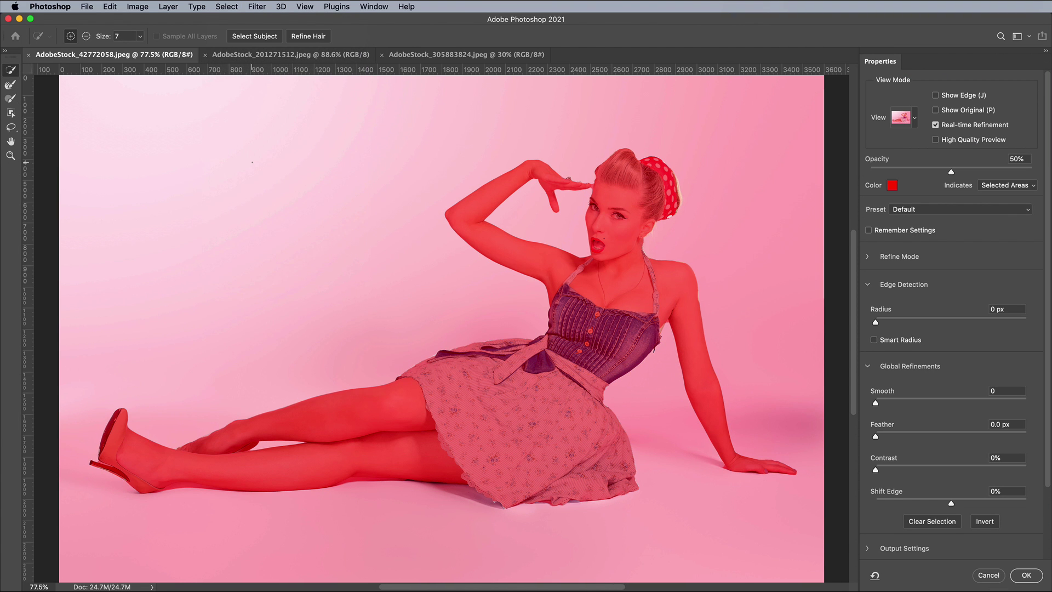
pyautogui.scroll(5, 252, 163)
pyautogui.hscroll(10, 700, 346)
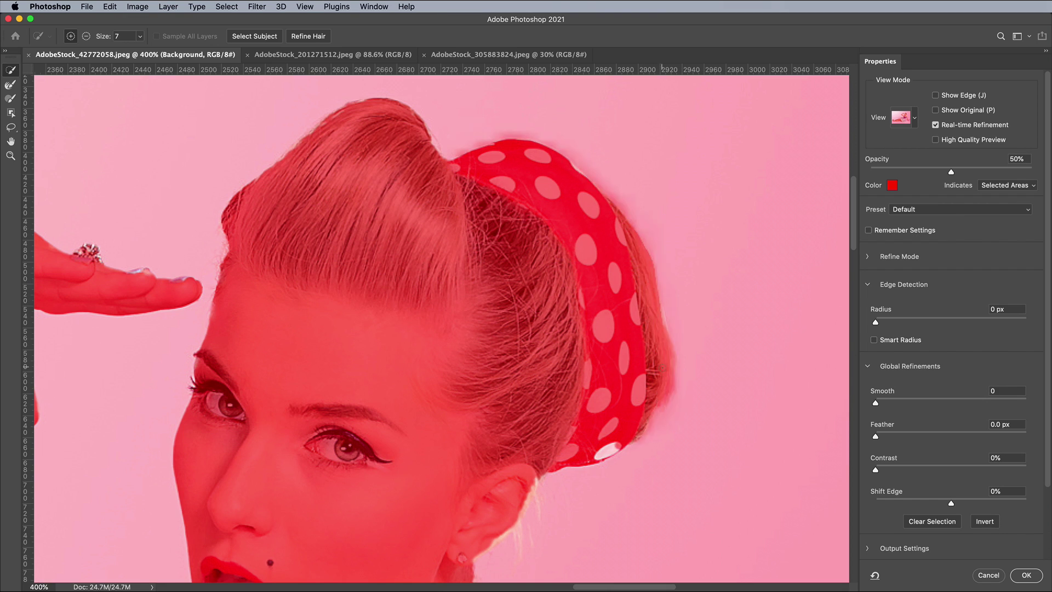
pyautogui.scroll(-15, 663, 366)
pyautogui.hscroll(5, 669, 384)
pyautogui.press('[')
pyautogui.press('[')
pyautogui.press('[')
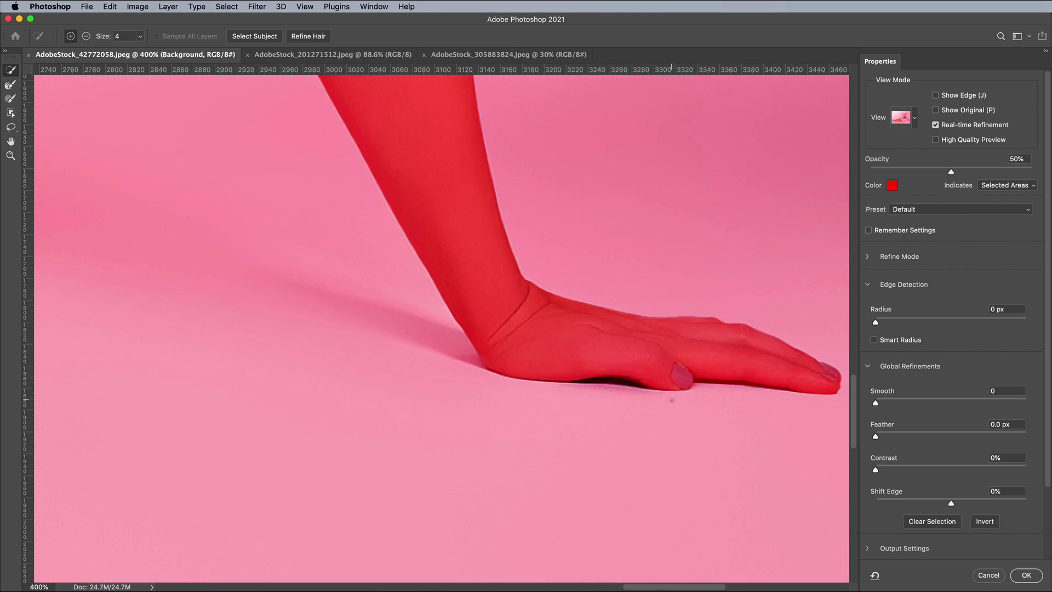
# Step: Clean up the selection edges under the legs and around the high-heeled shoe, using a finer brush for the narrow heel gap
pyautogui.hscroll(-15, 672, 400)
pyautogui.hscroll(-12, 351, 392)
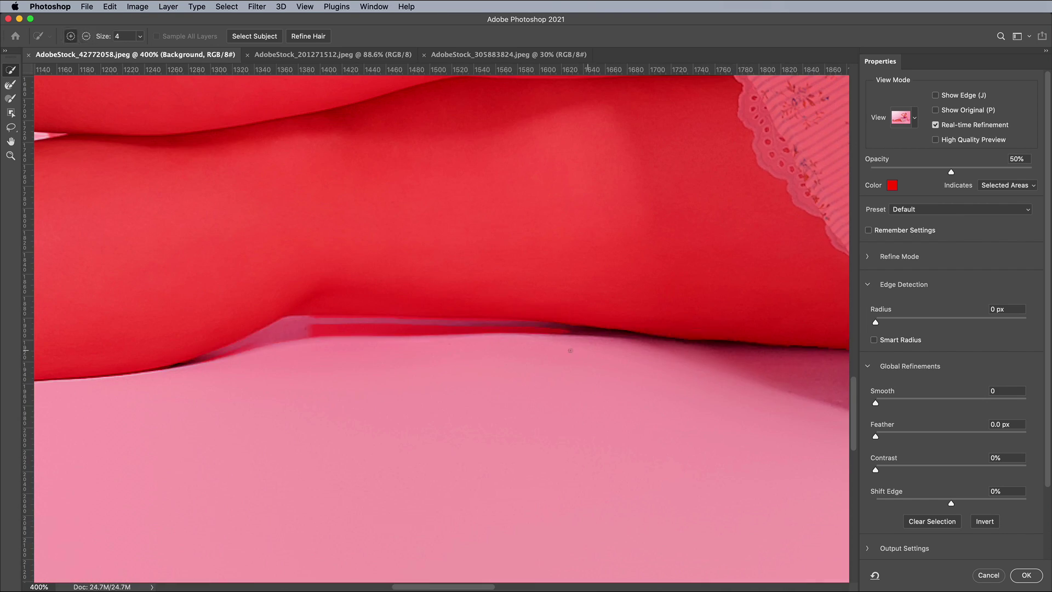
pyautogui.press(']')
pyautogui.press(']')
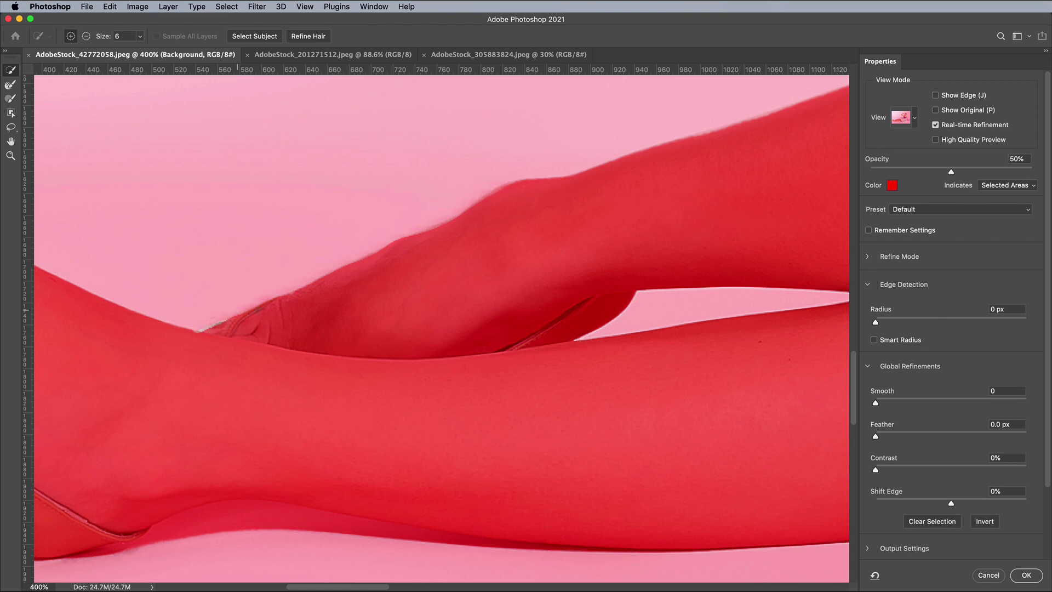
pyautogui.scroll(-5, 440, 254)
pyautogui.hscroll(-4, 390, 401)
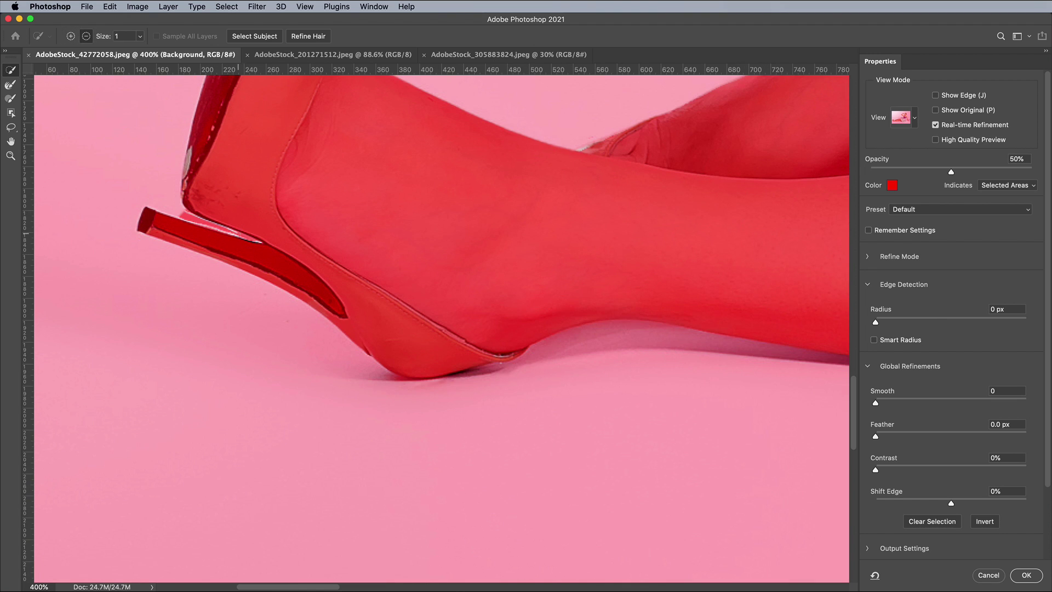
pyautogui.hotkey('ctrl', '-')
pyautogui.hotkey('ctrl', '-')
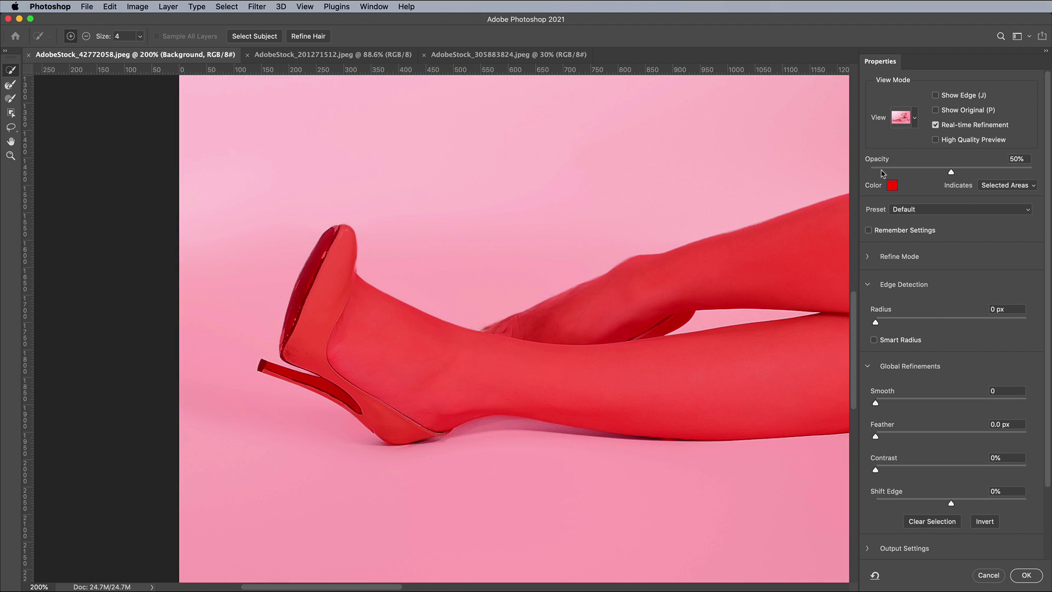
# Step: Change the mask overlay colour to green (42ff00), check the edges around the dress and apply the refined selection
pyautogui.click(894, 187)
pyautogui.click(245, 208)
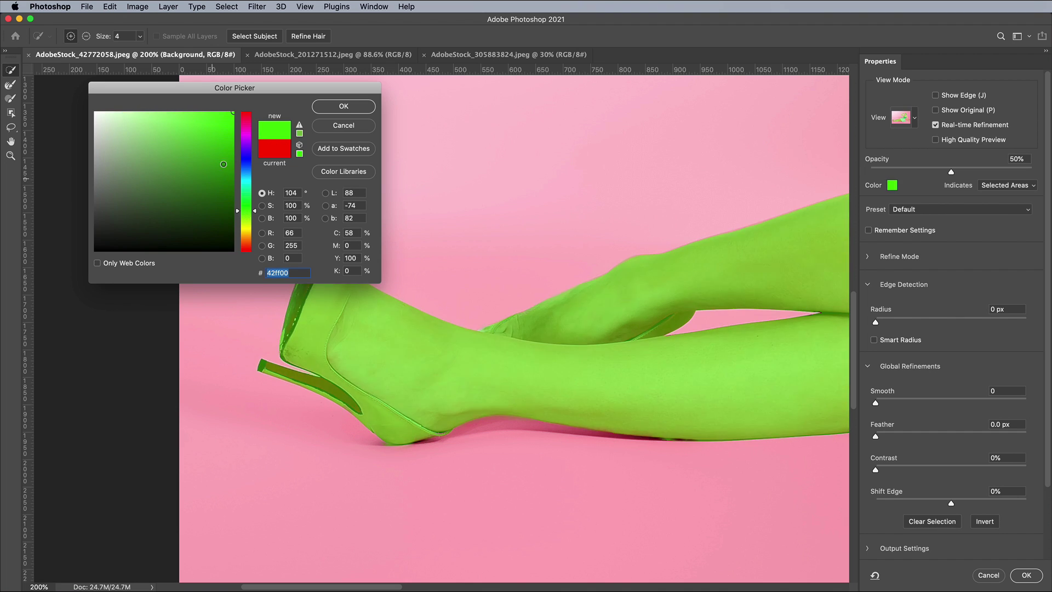
pyautogui.click(343, 106)
pyautogui.moveTo(583, 312); pyautogui.dragTo(526, 294)
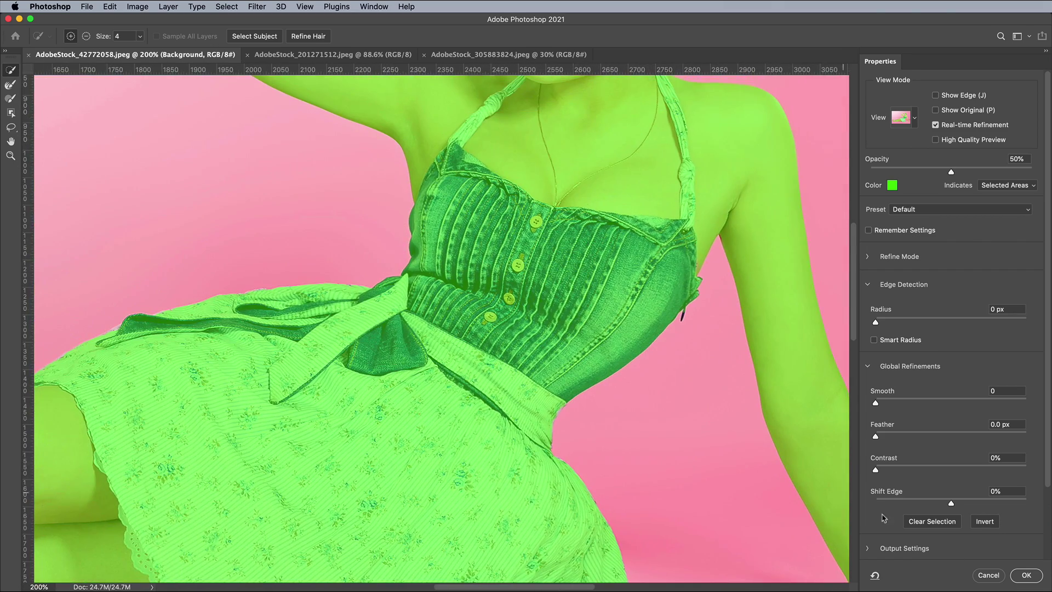
pyautogui.click(1025, 575)
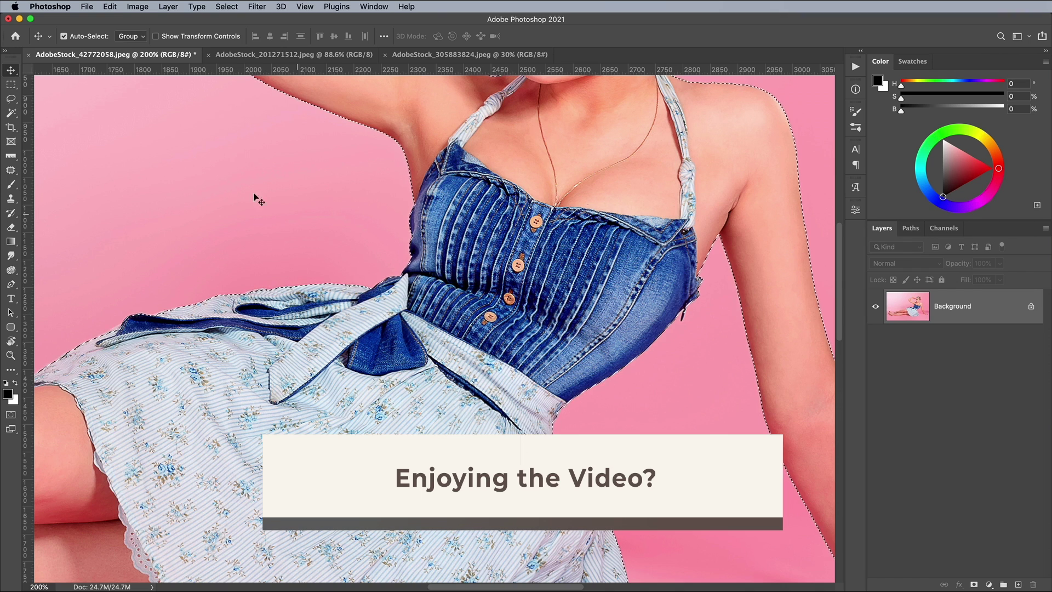
# Step: Copy the selected woman, paste her onto a new layer and hide the Background layer
pyautogui.click(110, 7)
pyautogui.click(119, 85)
pyautogui.click(110, 7)
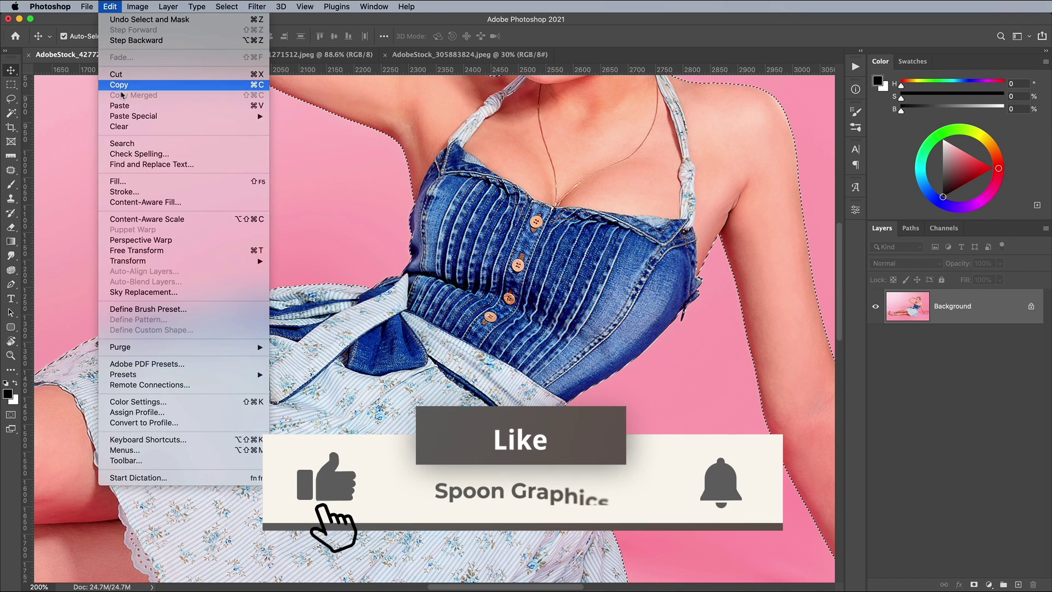
pyautogui.click(123, 108)
pyautogui.press('super+0')
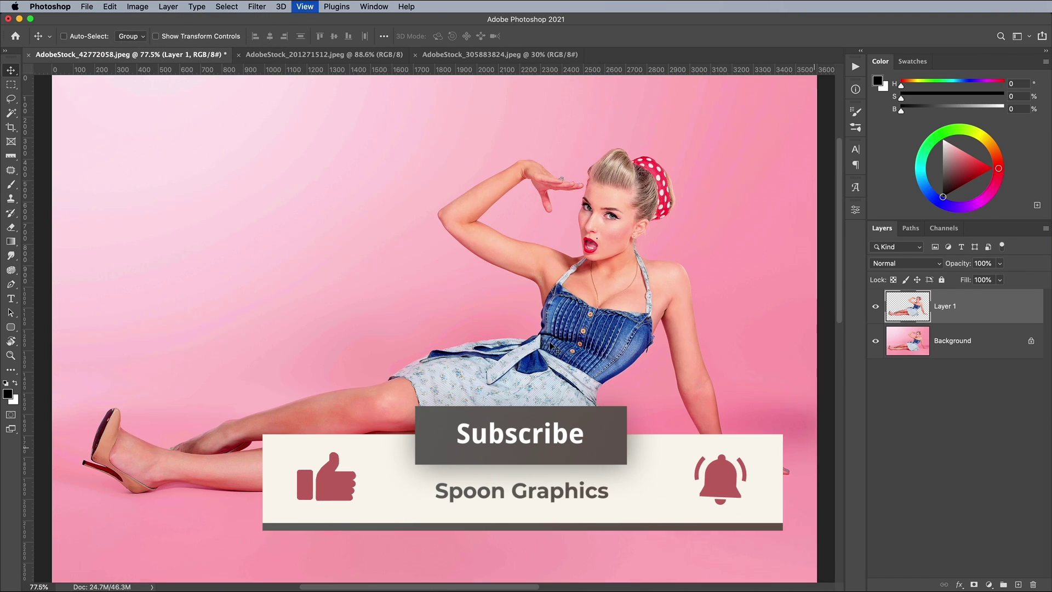
pyautogui.click(876, 342)
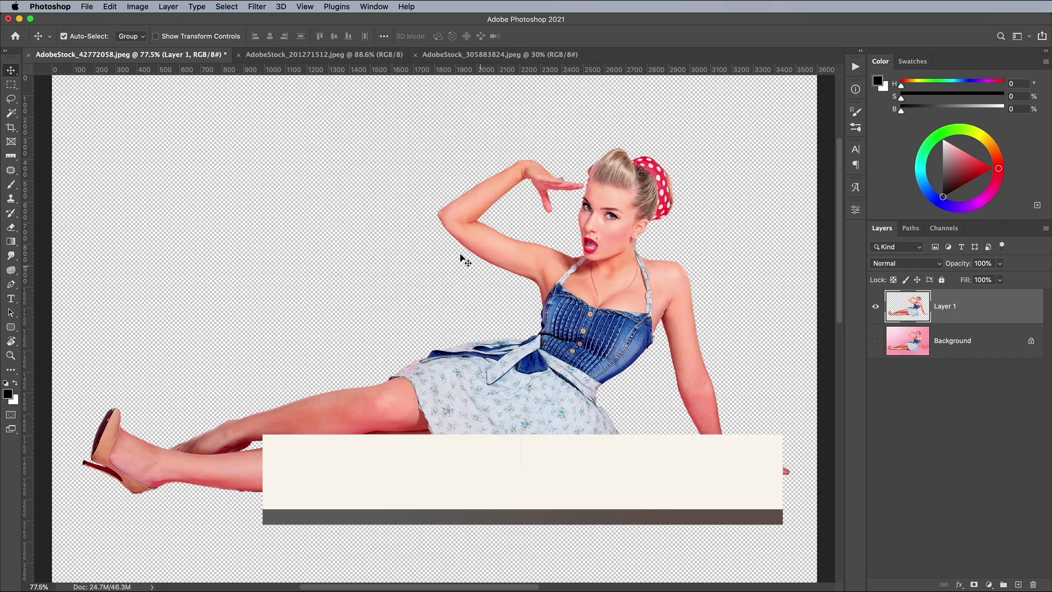
# Step: Switch to the bomb image AdobeStock_201271512.jpeg and flip its canvas horizontally
pyautogui.click(310, 55)
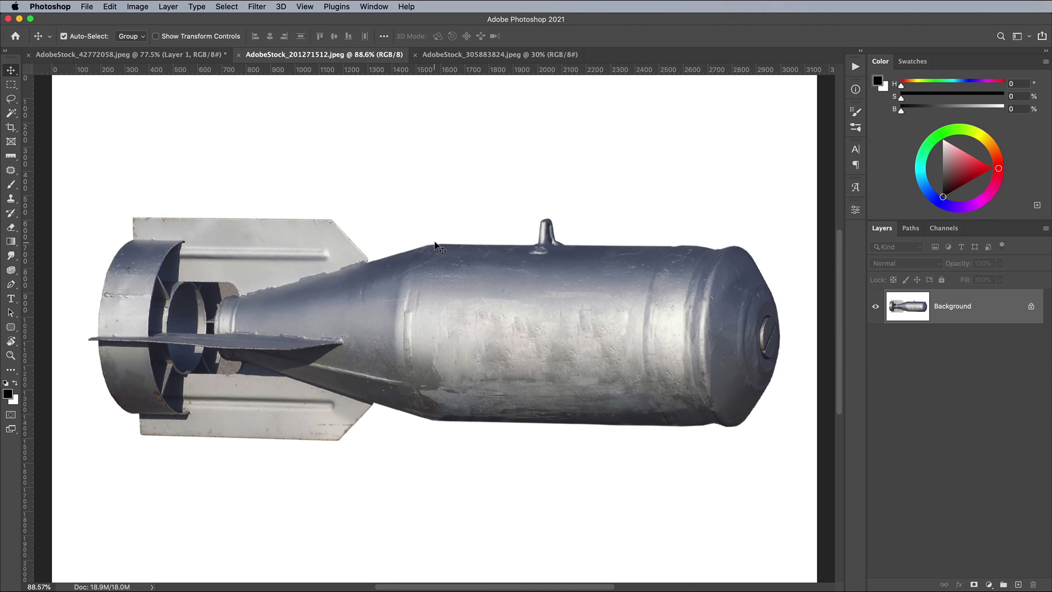
pyautogui.click(138, 8)
pyautogui.moveTo(171, 112)
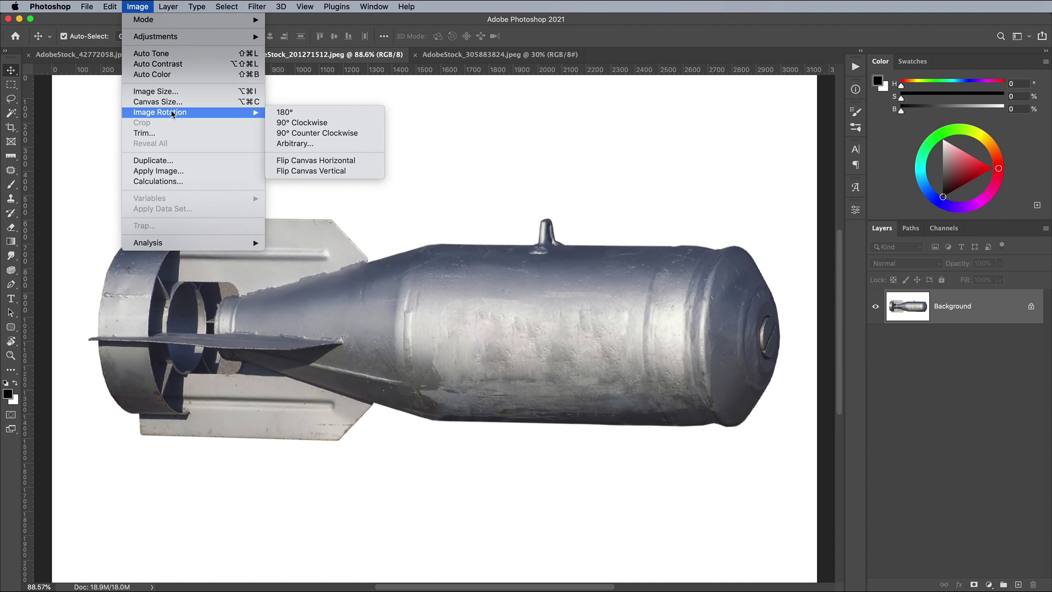
pyautogui.click(297, 160)
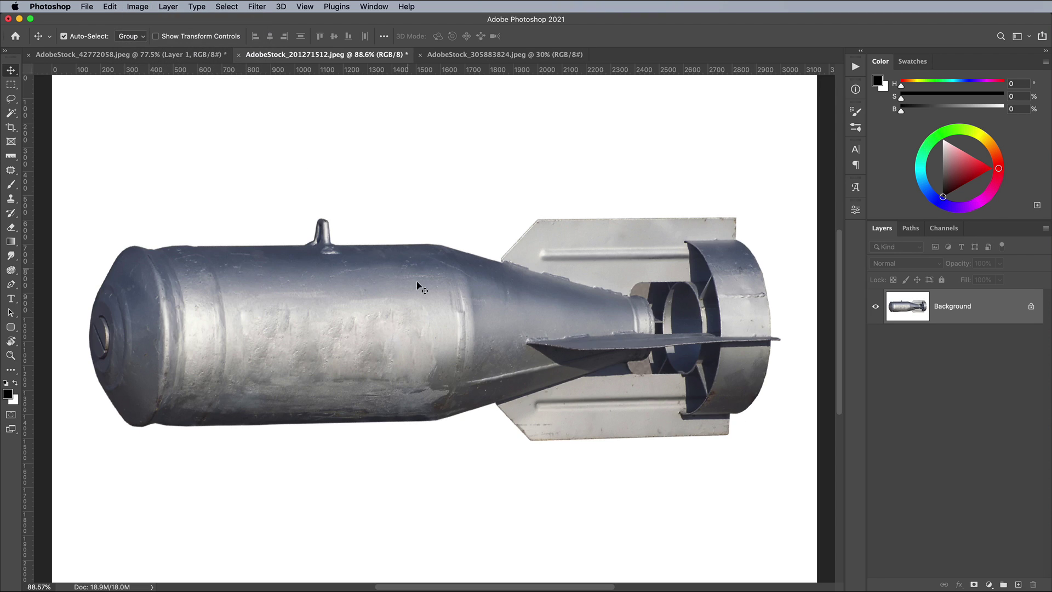
# Step: Extend the bomb image's canvas on all sides with the Crop tool to about 5300 px wide
pyautogui.press('super+minus')
pyautogui.press('super+minus')
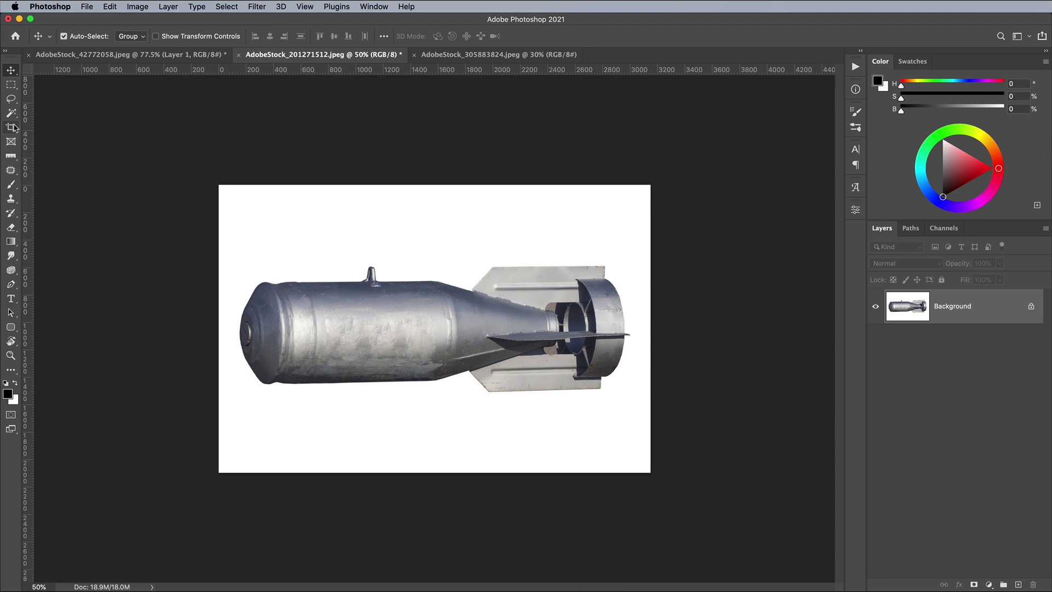
pyautogui.click(11, 128)
pyautogui.moveTo(650, 473); pyautogui.dragTo(580, 422)
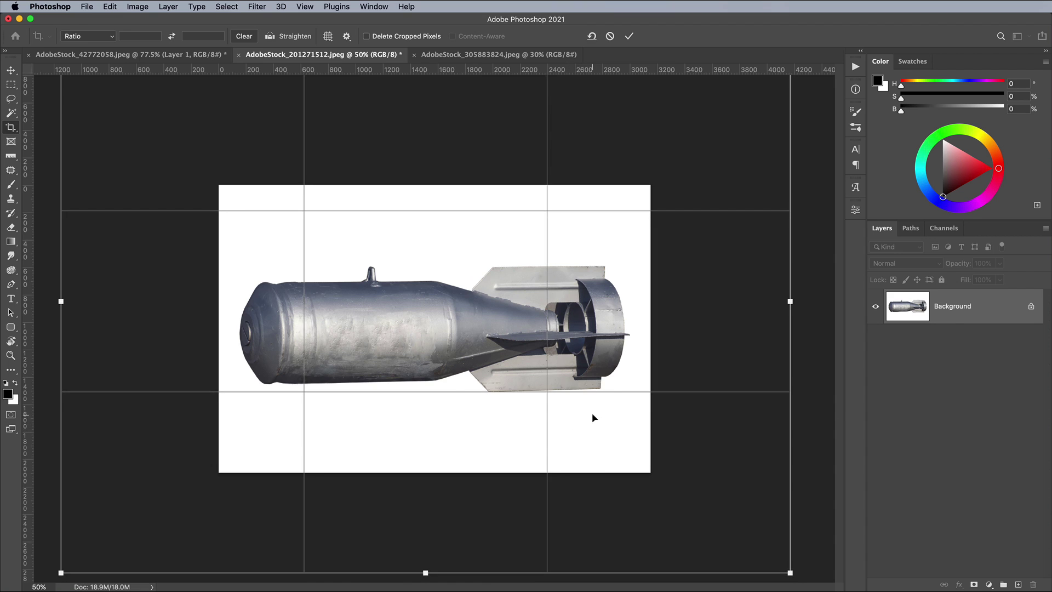
pyautogui.press('Return')
# Step: Select the bomb with Select Subject and subtract the background gaps between the tail fins with the Quick Selection tool
pyautogui.click(229, 6)
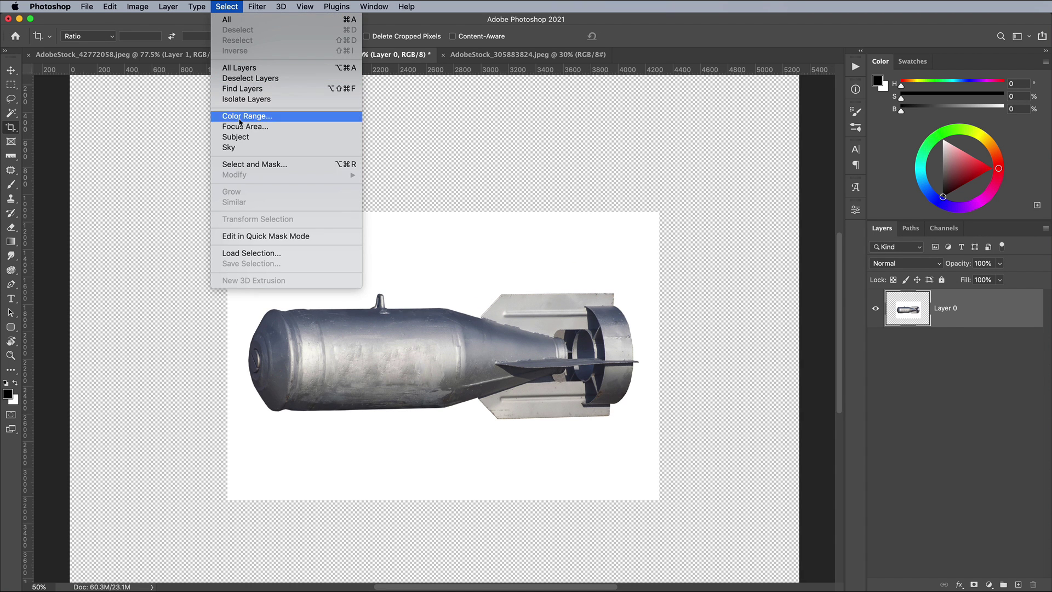
pyautogui.click(242, 138)
pyautogui.scroll(5, 384, 320)
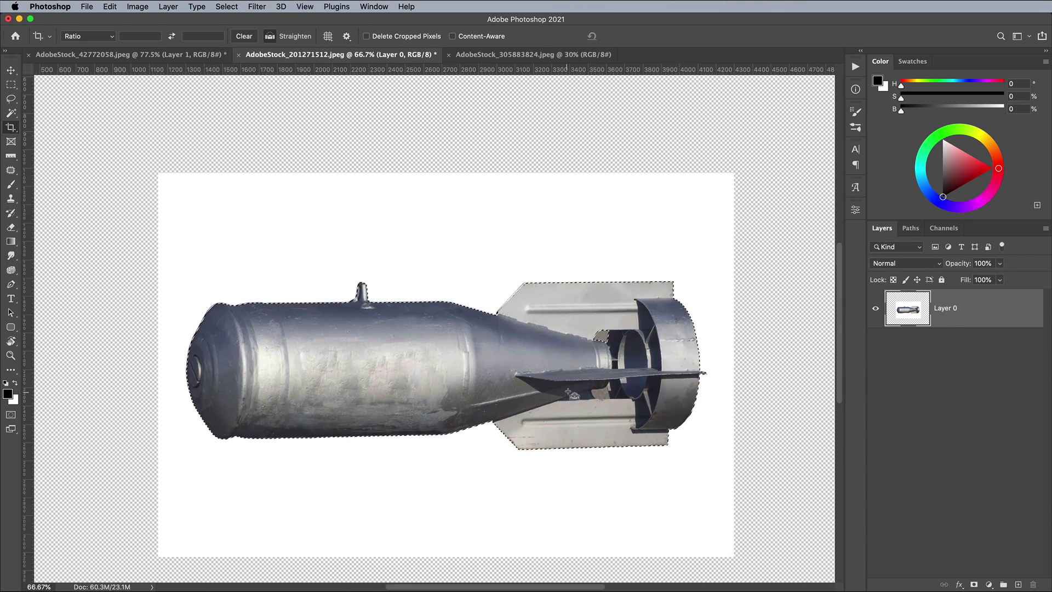
pyautogui.scroll(-5, 592, 368)
pyautogui.click(13, 113)
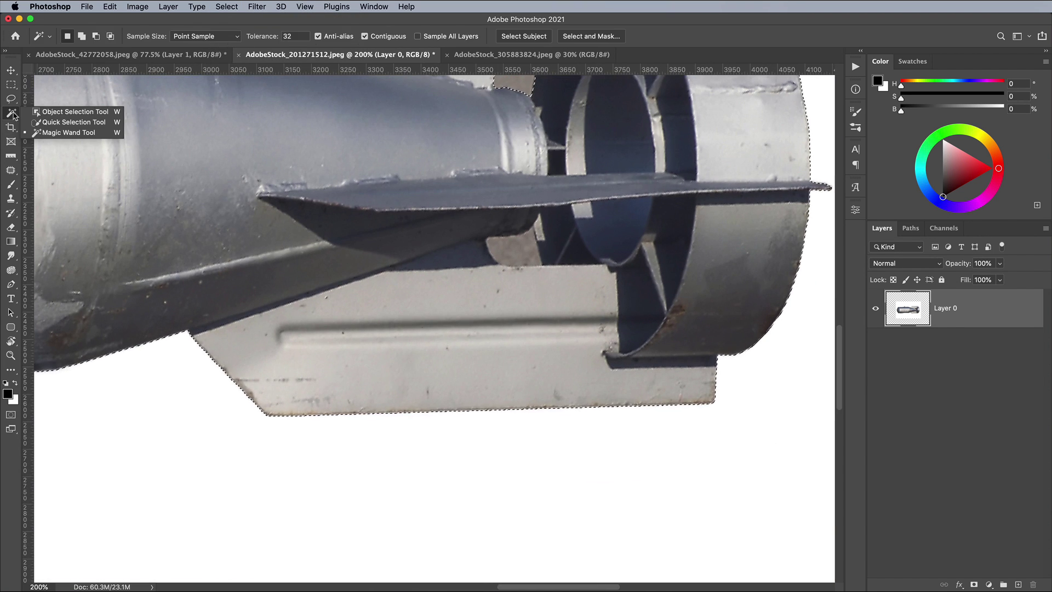
pyautogui.click(39, 124)
pyautogui.scroll(3, 416, 274)
pyautogui.keyDown('alt'); pyautogui.click(542, 307); pyautogui.keyUp('alt')
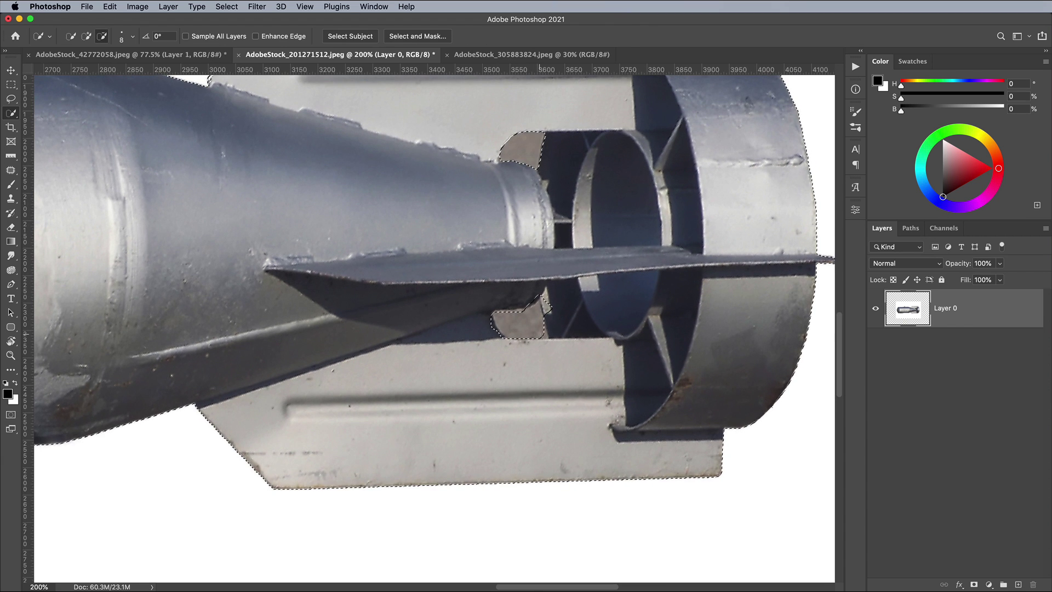
pyautogui.press('super+minus')
pyautogui.press('super+minus')
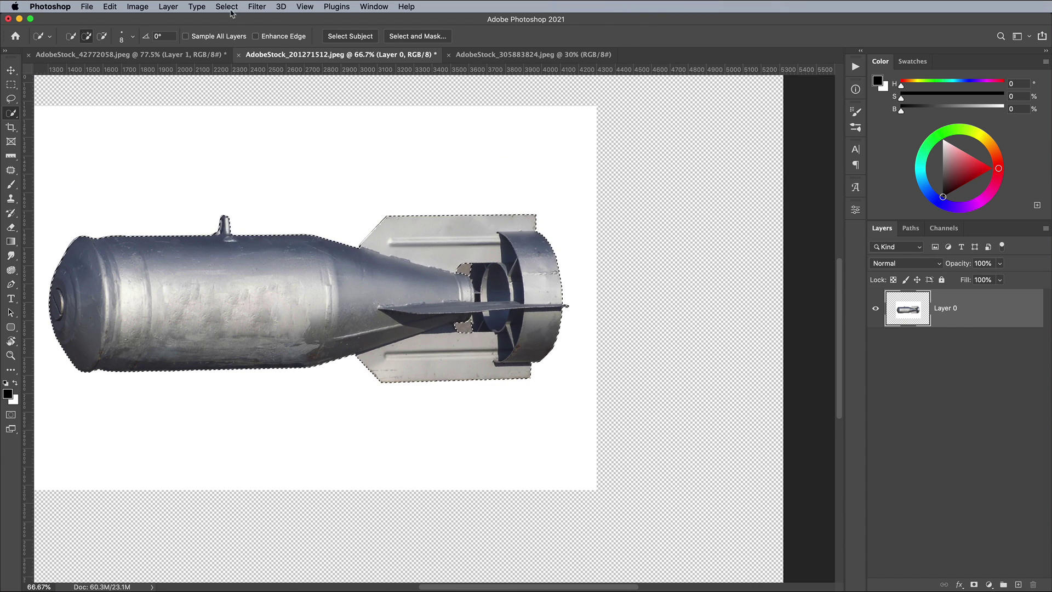
# Step: Invert the selection, delete the white background around the bomb and deselect
pyautogui.click(227, 7)
pyautogui.click(236, 53)
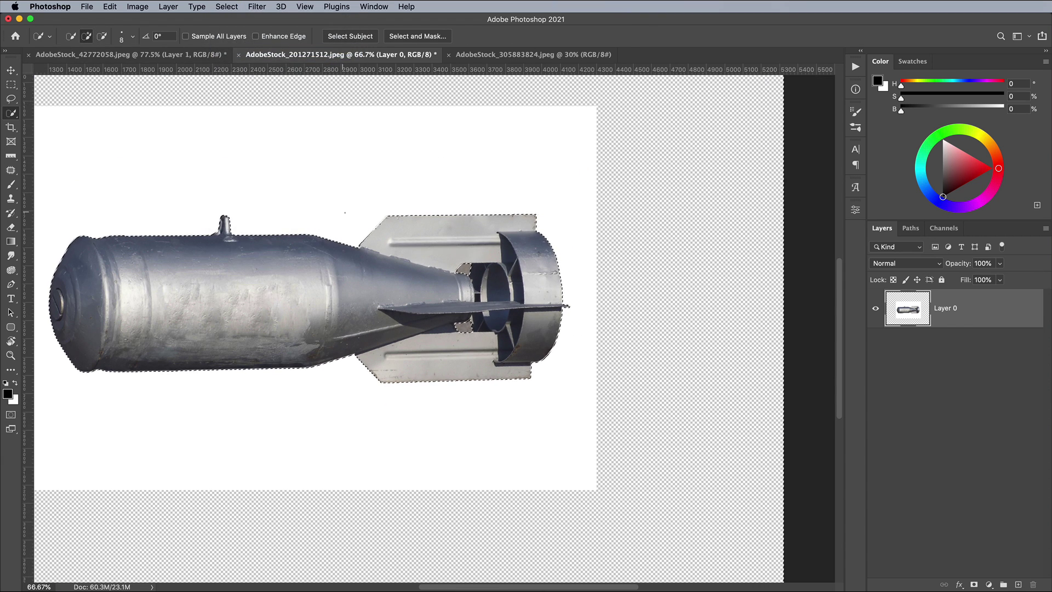
pyautogui.press('Delete')
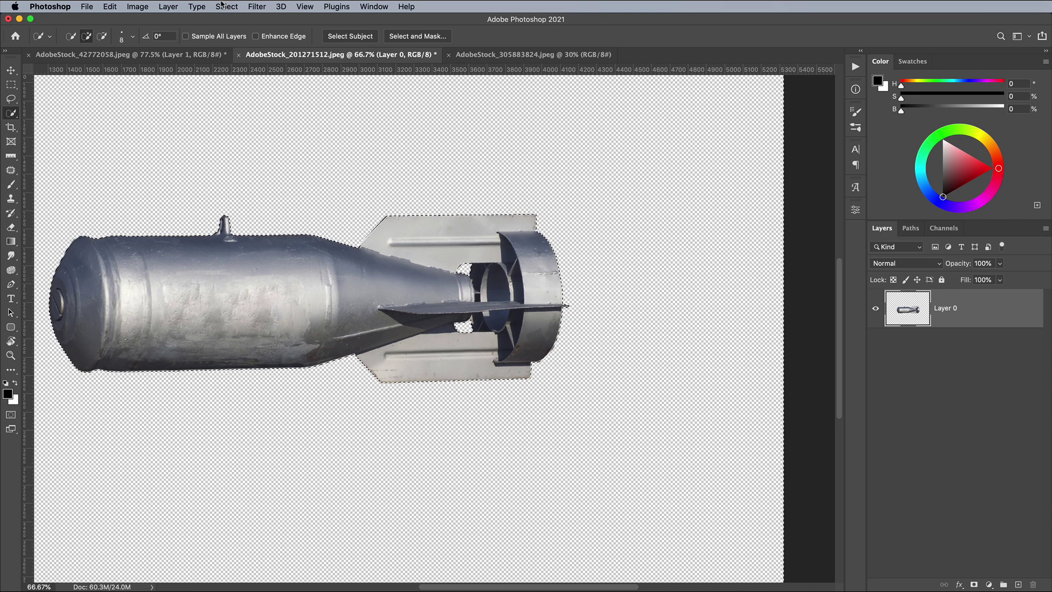
pyautogui.click(222, 6)
pyautogui.click(234, 29)
pyautogui.moveTo(357, 245); pyautogui.dragTo(515, 289)
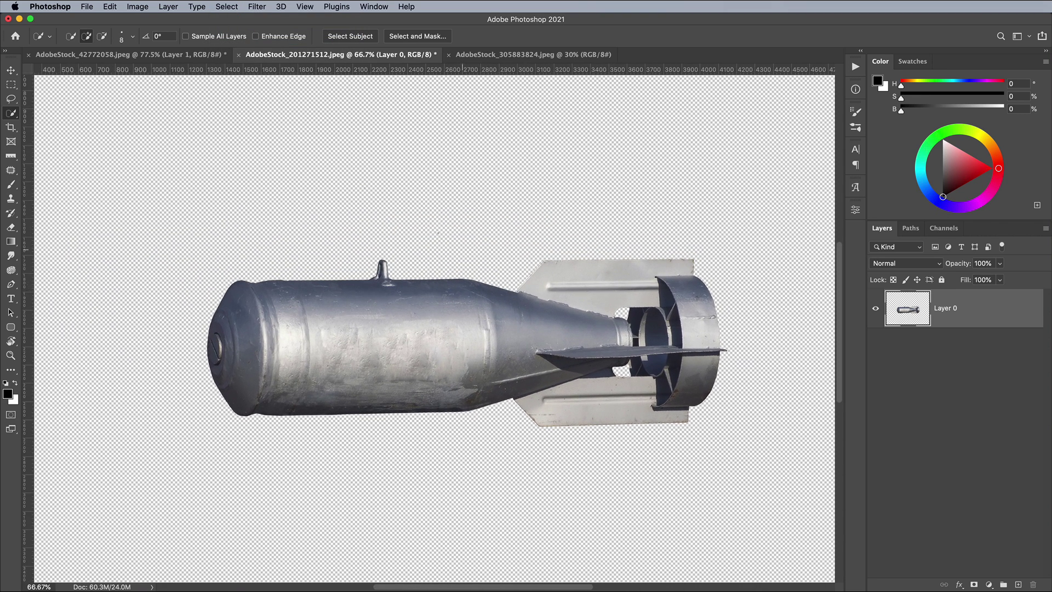
# Step: Colorize the bomb green with Hue/Saturation at Hue 100, Saturation 25 and Lightness -45
pyautogui.click(133, 6)
pyautogui.moveTo(158, 40)
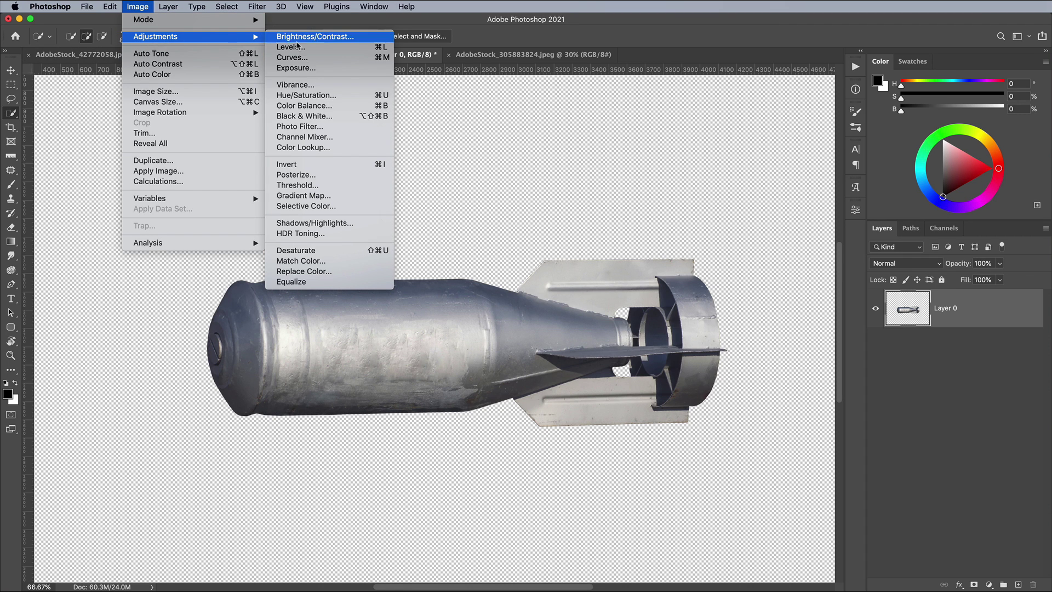
pyautogui.click(304, 96)
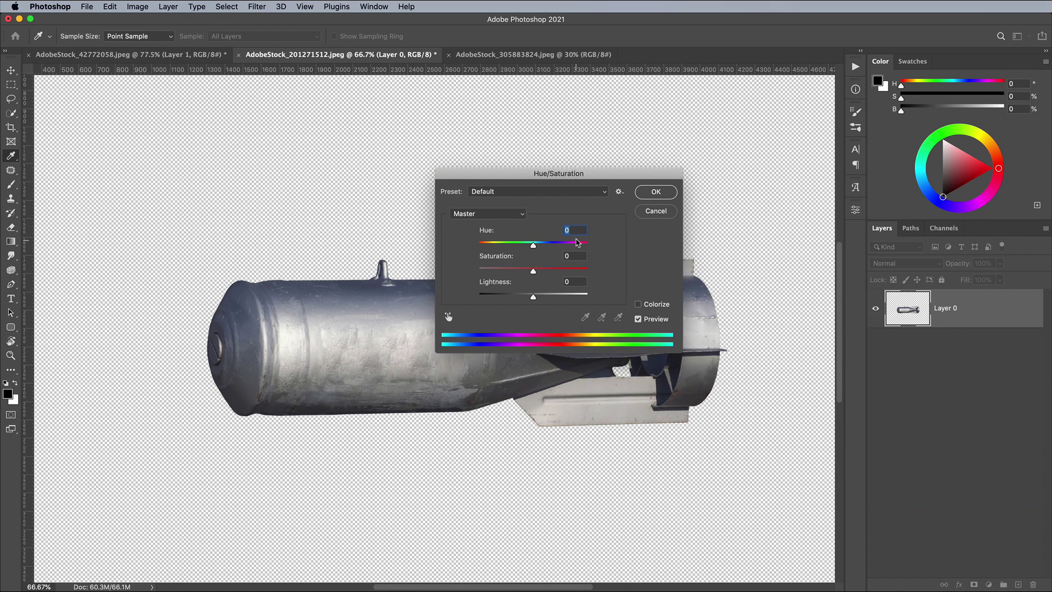
pyautogui.click(638, 304)
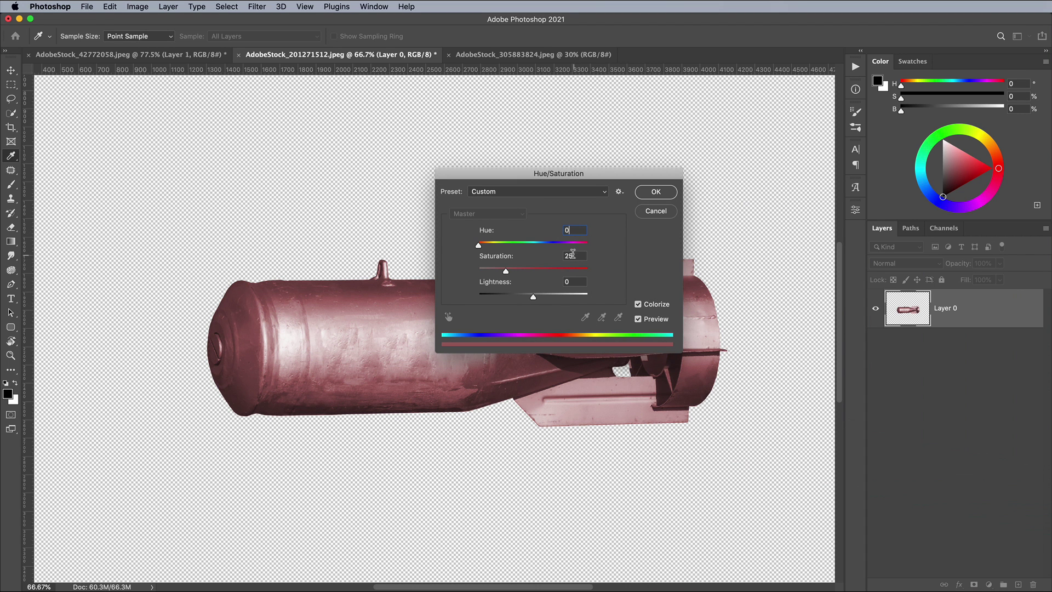
pyautogui.write('00')
pyautogui.press('Tab')
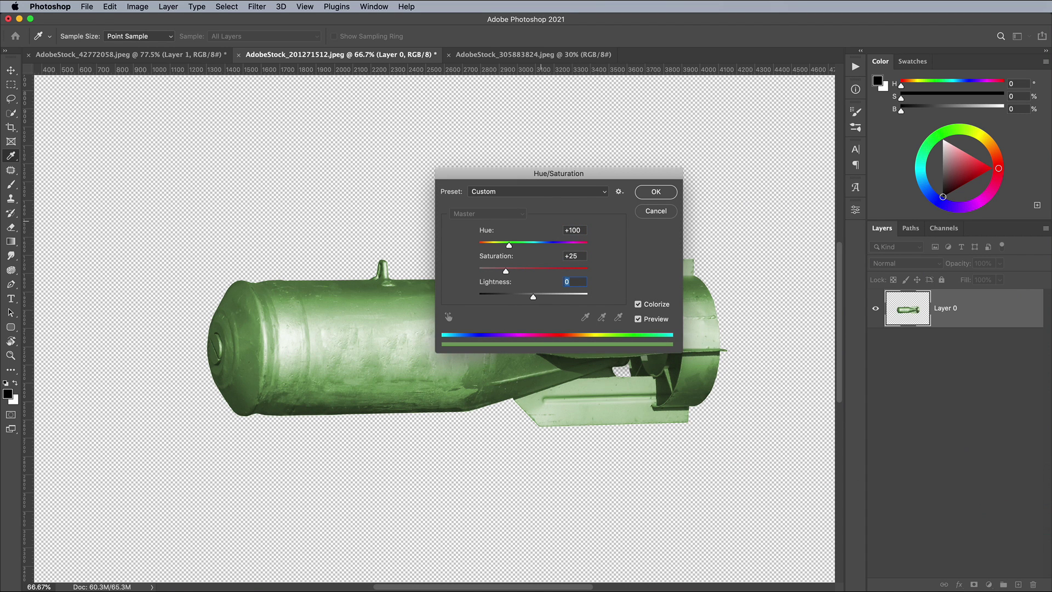
pyautogui.write('-45')
pyautogui.press('Tab')
pyautogui.moveTo(564, 186); pyautogui.dragTo(744, 187)
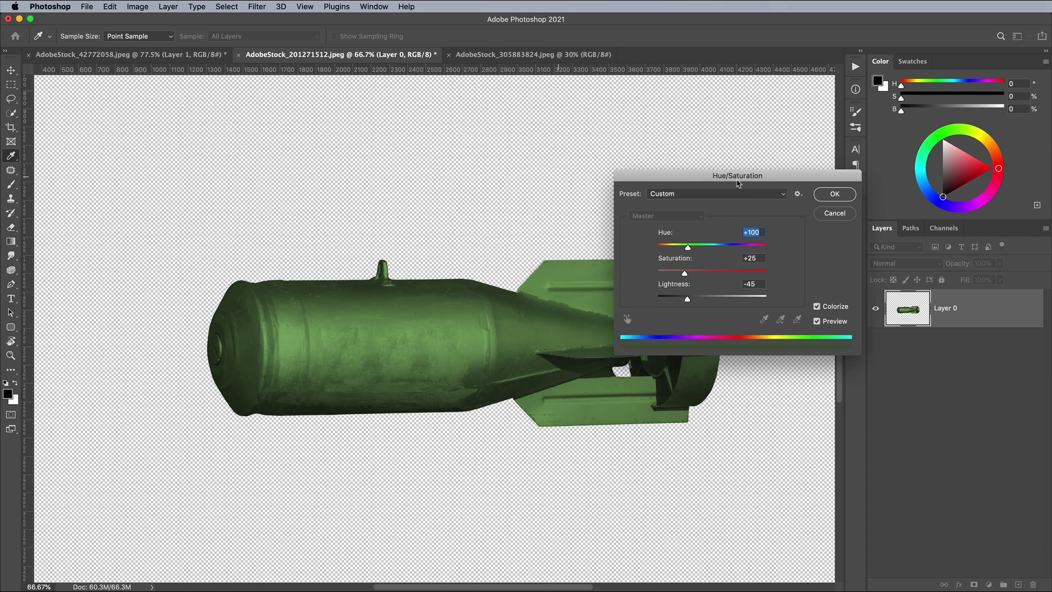
pyautogui.click(835, 195)
pyautogui.press('w')
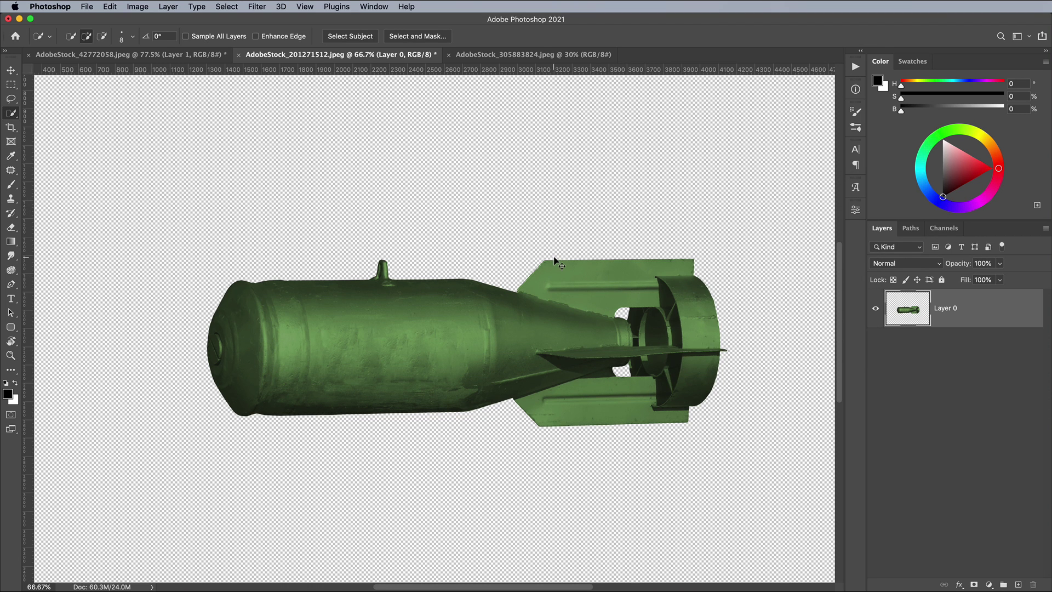
# Step: Rotate the bomb counterclockwise with Free Transform so its nose tilts downward
pyautogui.press('super+t')
pyautogui.moveTo(508, 211)
pyautogui.mouseDown()
pyautogui.moveTo(461, 209)
pyautogui.moveTo(472, 207)
pyautogui.mouseUp()
pyautogui.press('Return')
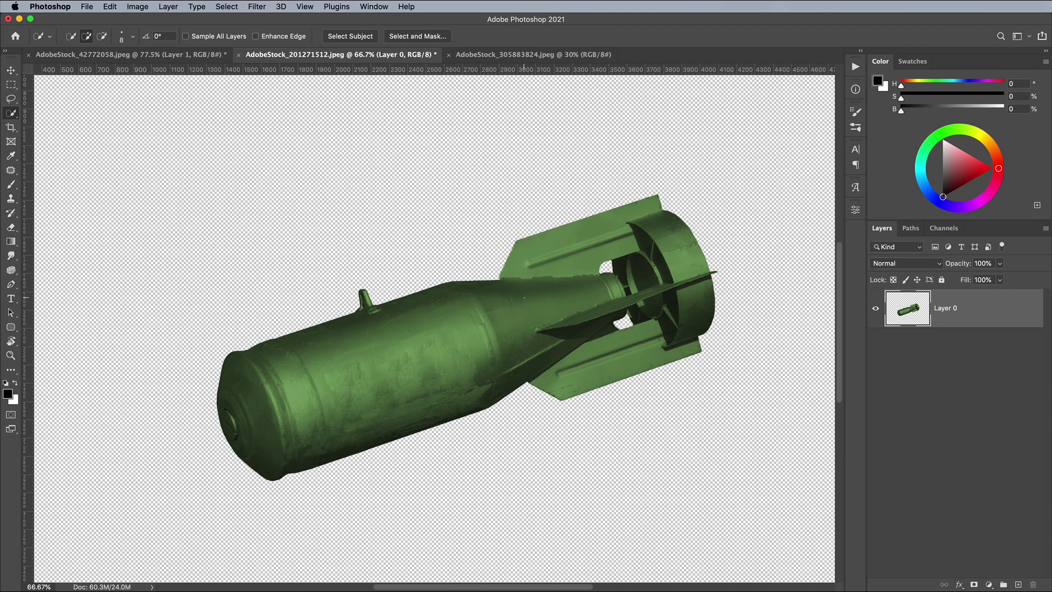
# Step: Copy the entire cut-out woman layer from its document and paste it into the bomb document
pyautogui.click(131, 56)
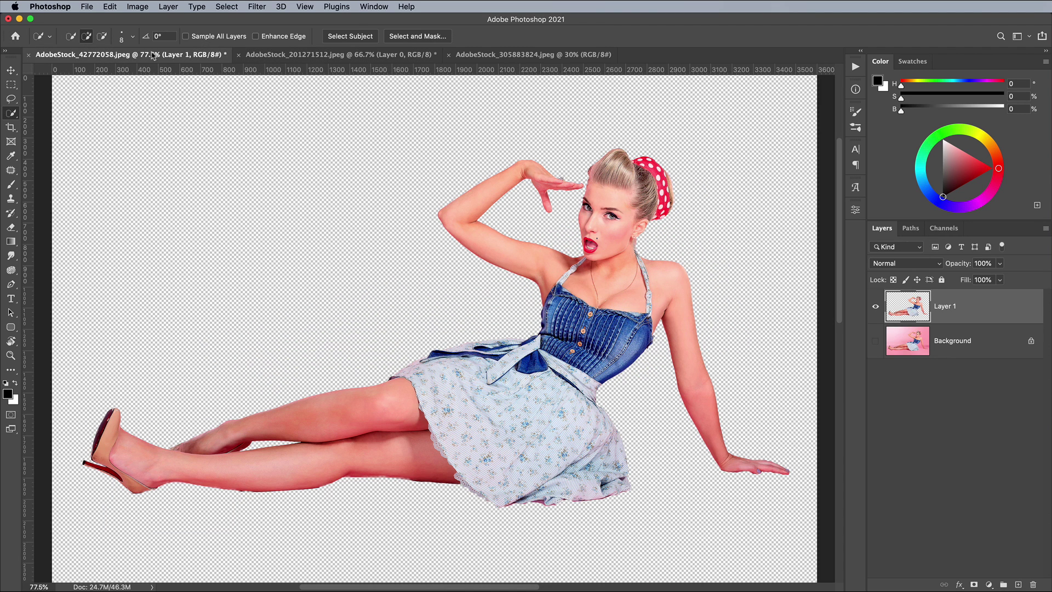
pyautogui.click(230, 7)
pyautogui.click(229, 19)
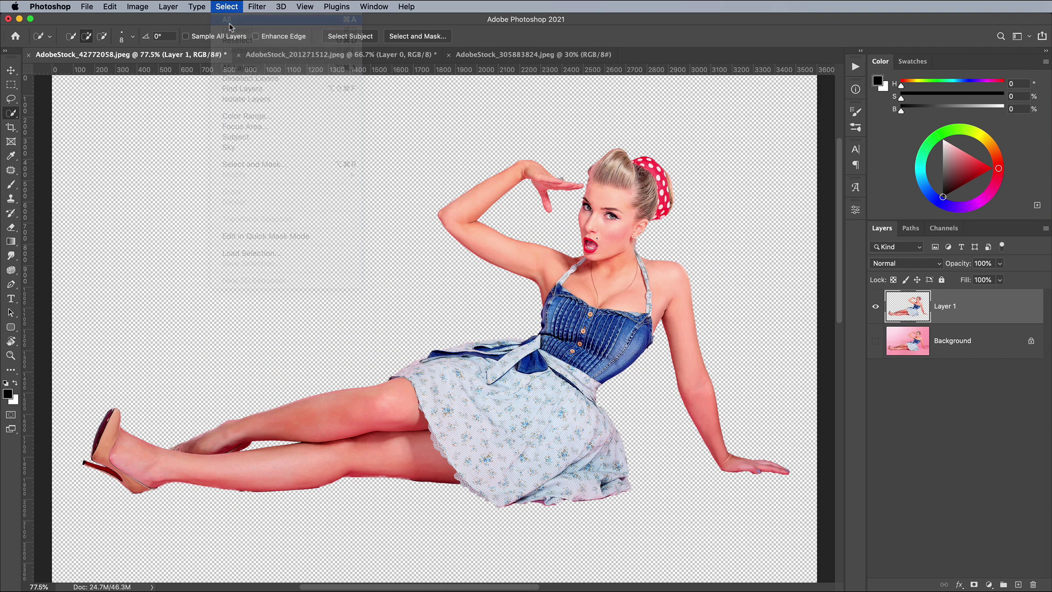
pyautogui.click(110, 7)
pyautogui.click(119, 85)
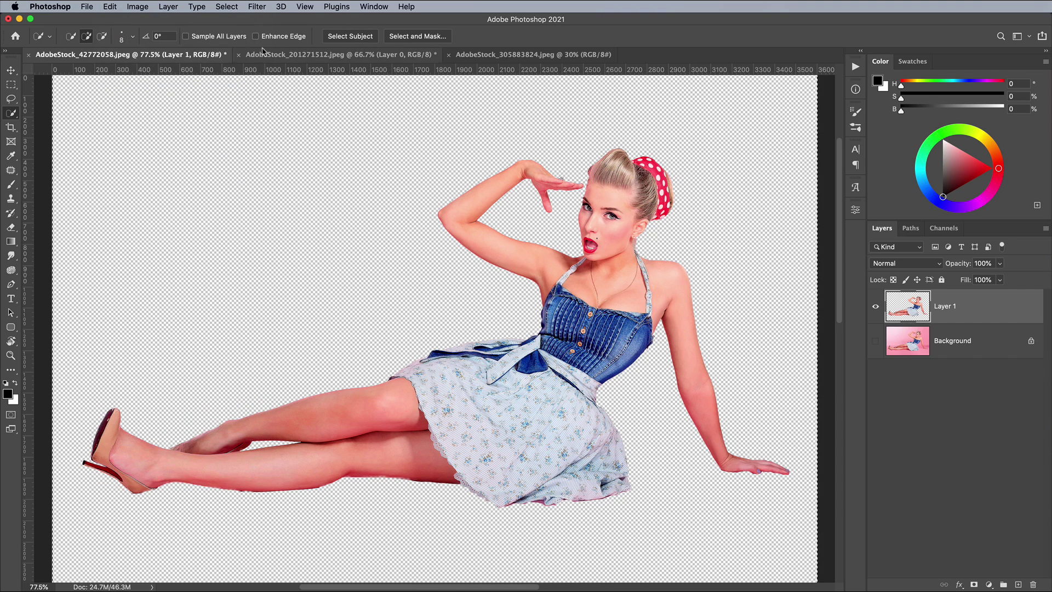
pyautogui.click(340, 54)
pyautogui.click(113, 7)
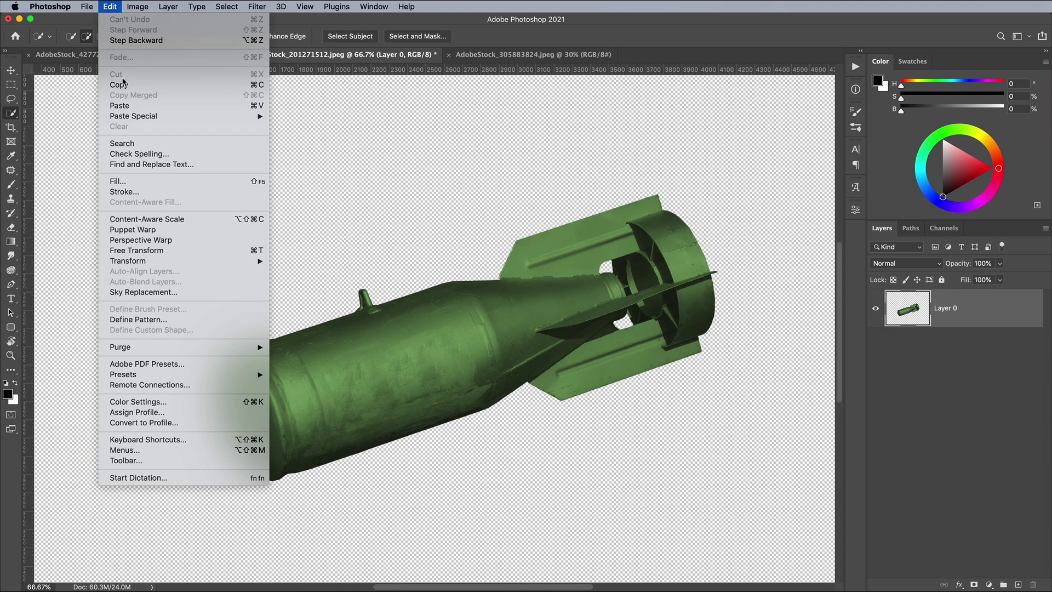
pyautogui.click(126, 104)
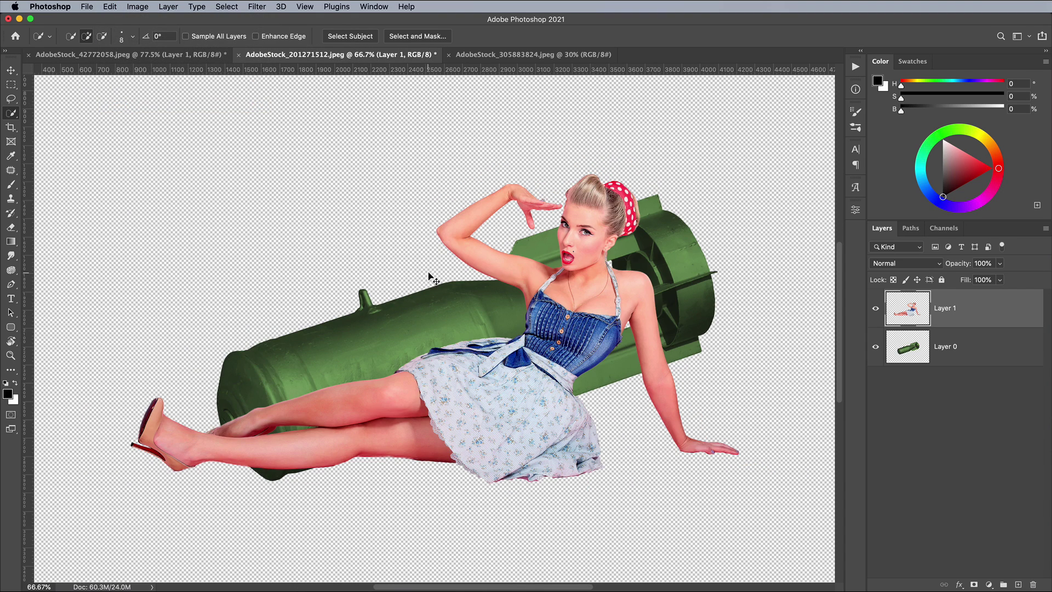
# Step: Free Transform the woman to 83.79% scale and -16.21° rotation, seating her on the bomb with her hand on the tail
pyautogui.press('super+t')
pyautogui.moveTo(444, 162); pyautogui.dragTo(561, 204)
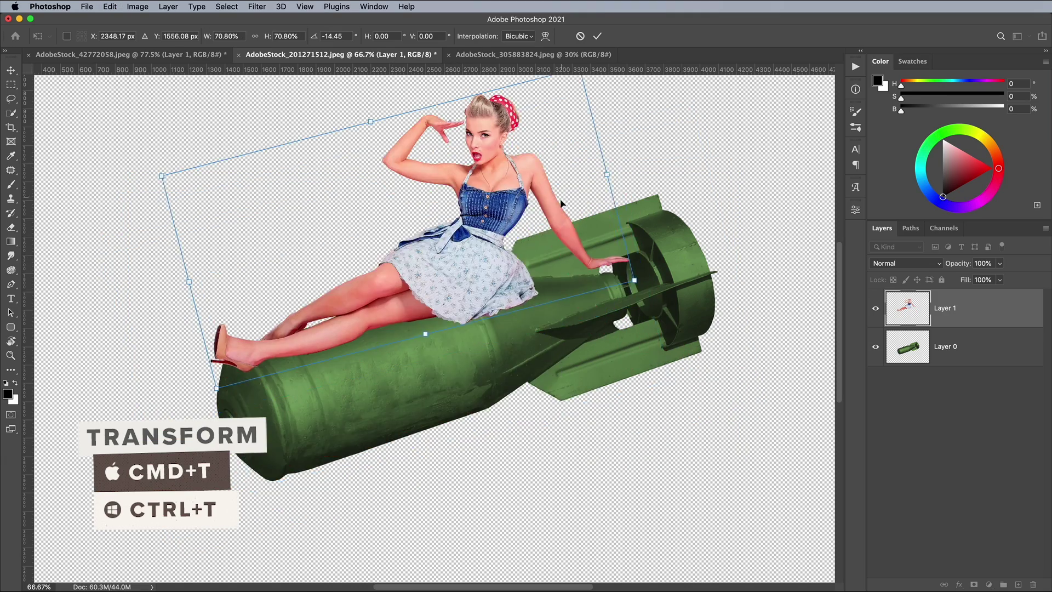
pyautogui.moveTo(634, 280); pyautogui.dragTo(694, 368)
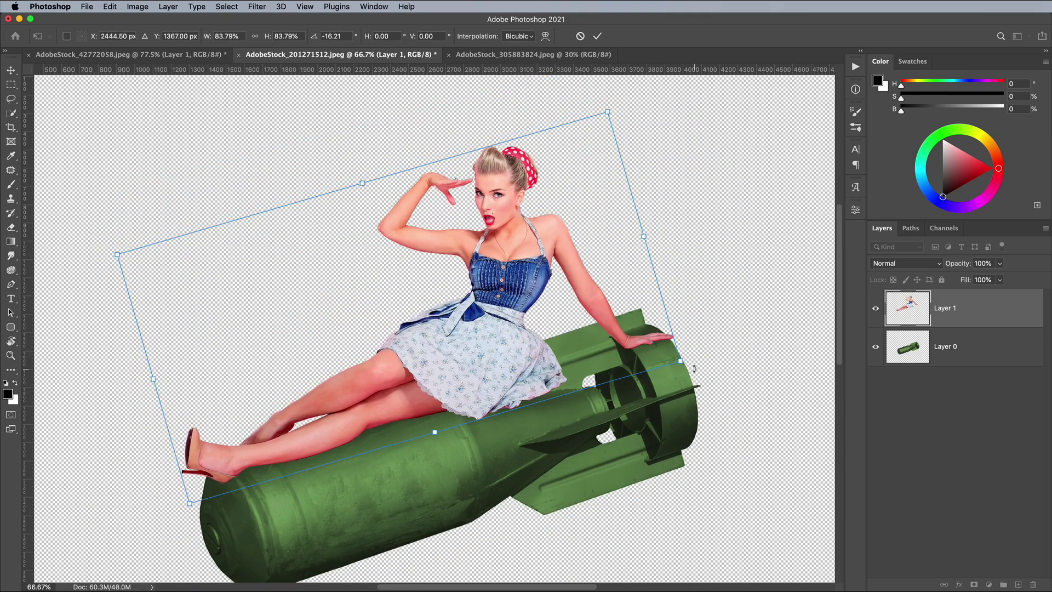
pyautogui.press('Return')
# Step: Add a new layer directly above the bomb layer and set up a soft 250 px black brush with 26% flow
pyautogui.press('w')
pyautogui.press('super+plus')
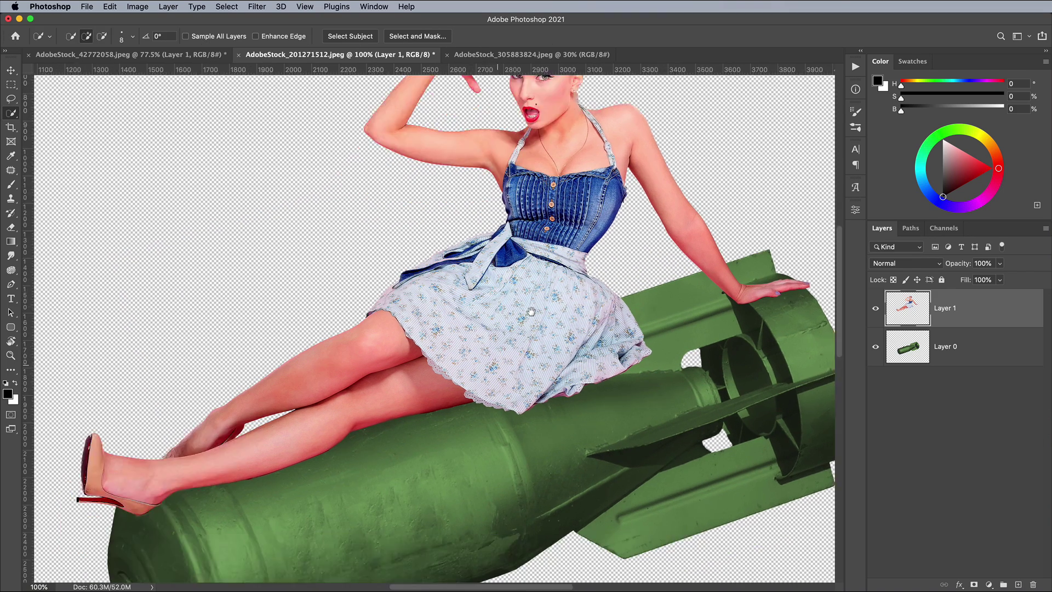
pyautogui.moveTo(531, 311); pyautogui.dragTo(586, 224)
pyautogui.click(976, 351)
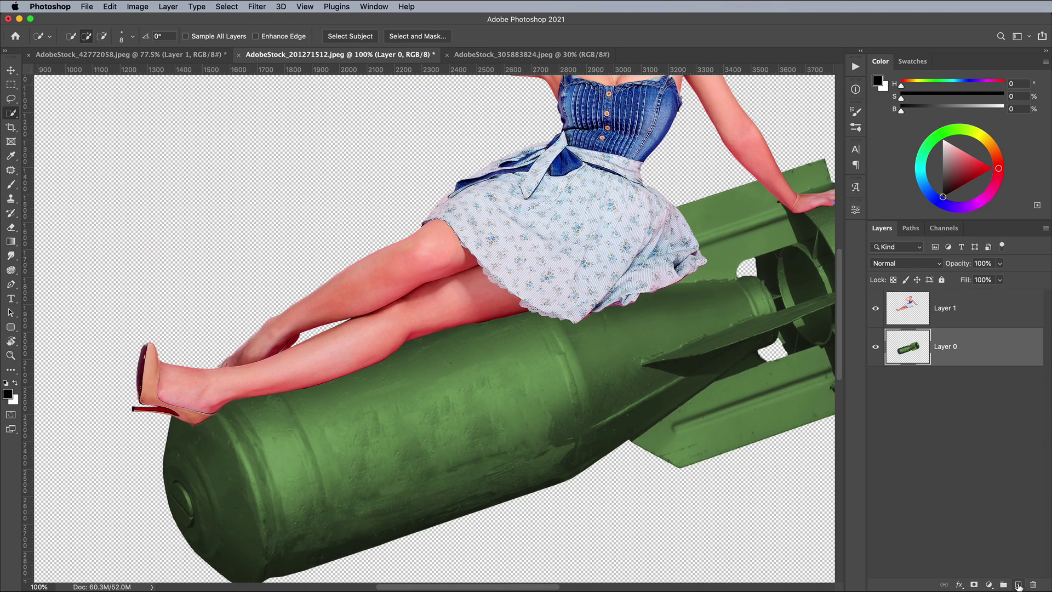
pyautogui.click(1019, 585)
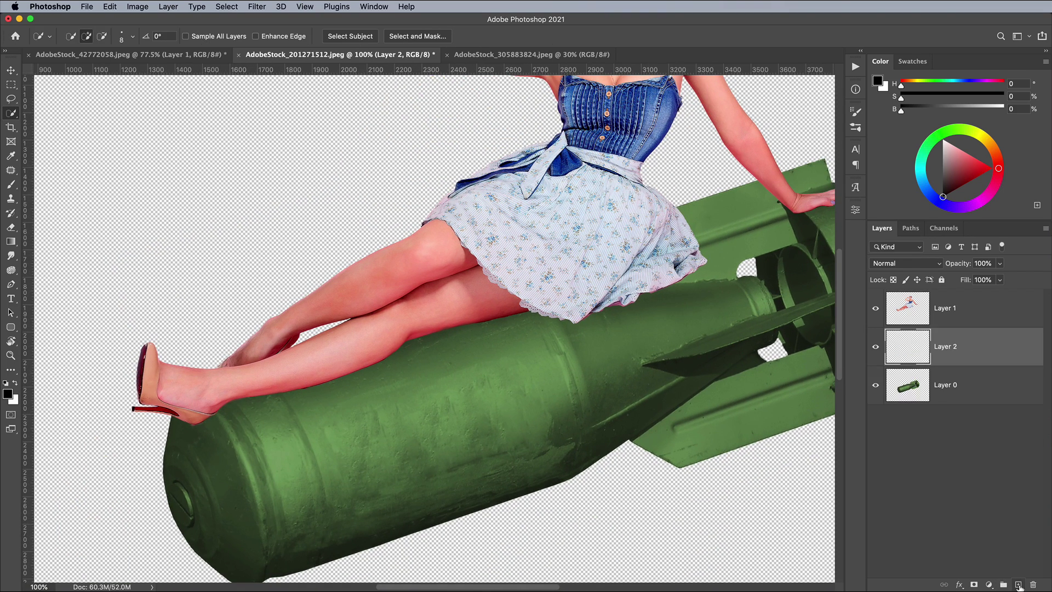
pyautogui.click(10, 184)
pyautogui.click(80, 37)
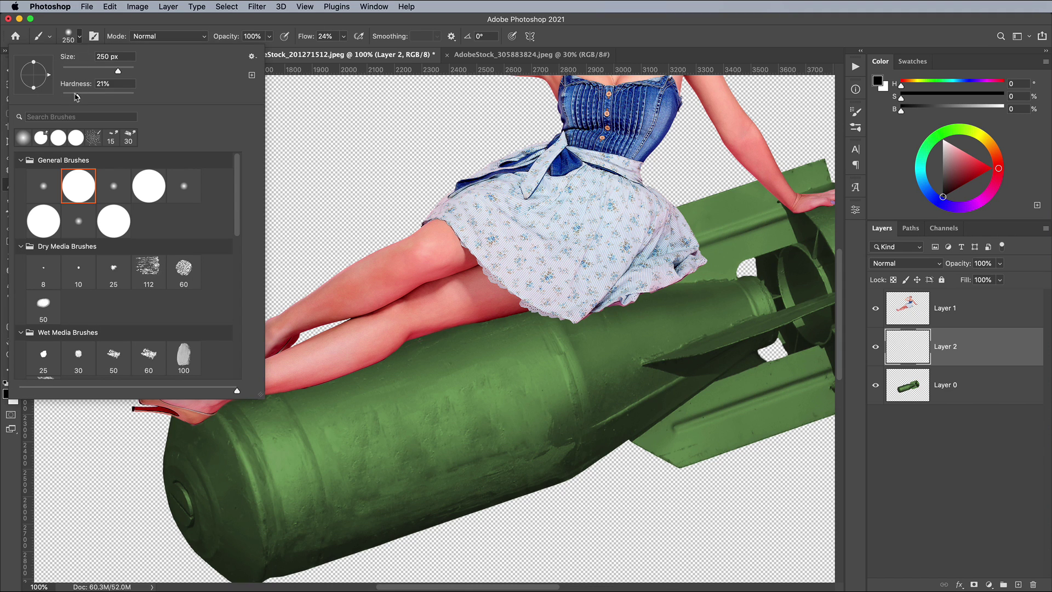
pyautogui.click(343, 38)
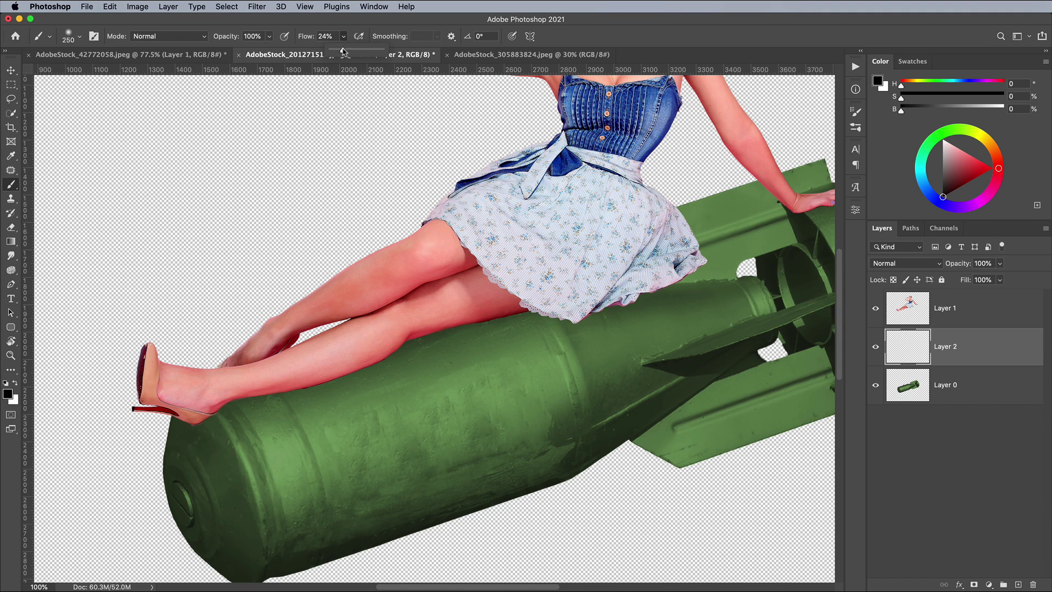
pyautogui.click(555, 38)
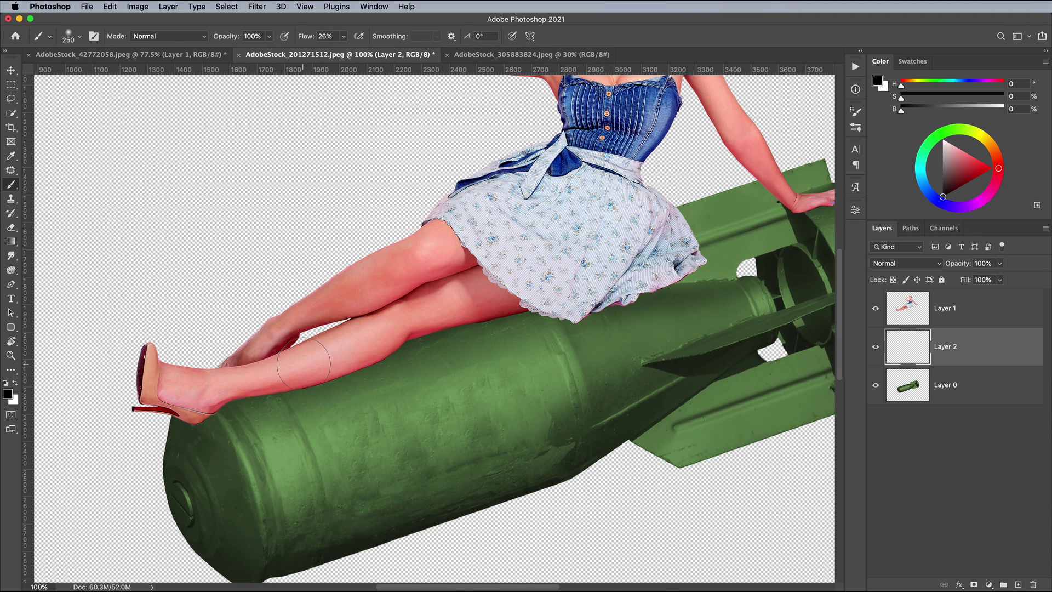
# Step: Paint black contact shadows on the bomb beneath the woman's legs, skirt and hand, adjusting the brush size as needed
pyautogui.moveTo(223, 387)
pyautogui.mouseDown()
pyautogui.moveTo(526, 294)
pyautogui.moveTo(510, 292)
pyautogui.moveTo(735, 257)
pyautogui.mouseUp()
pyautogui.press('[')
pyautogui.hscroll(5, 347, 388)
pyautogui.scroll(2, 347, 388)
pyautogui.press(']')
pyautogui.press(']')
pyautogui.moveTo(394, 395)
pyautogui.mouseDown()
pyautogui.moveTo(504, 329)
pyautogui.moveTo(581, 320)
pyautogui.mouseUp()
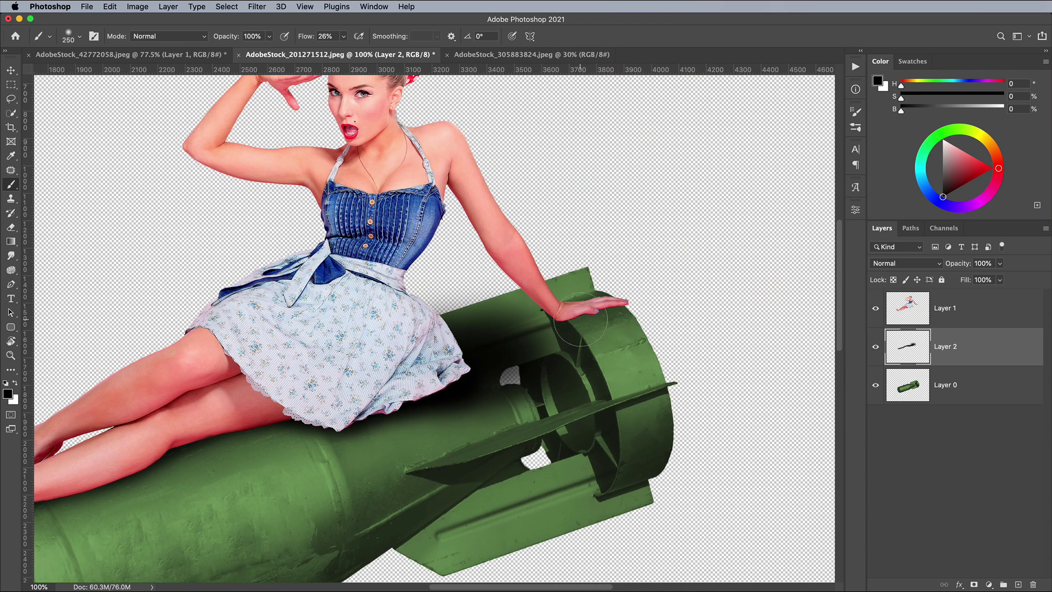
pyautogui.hscroll(-4, 667, 301)
pyautogui.scroll(-1, 667, 301)
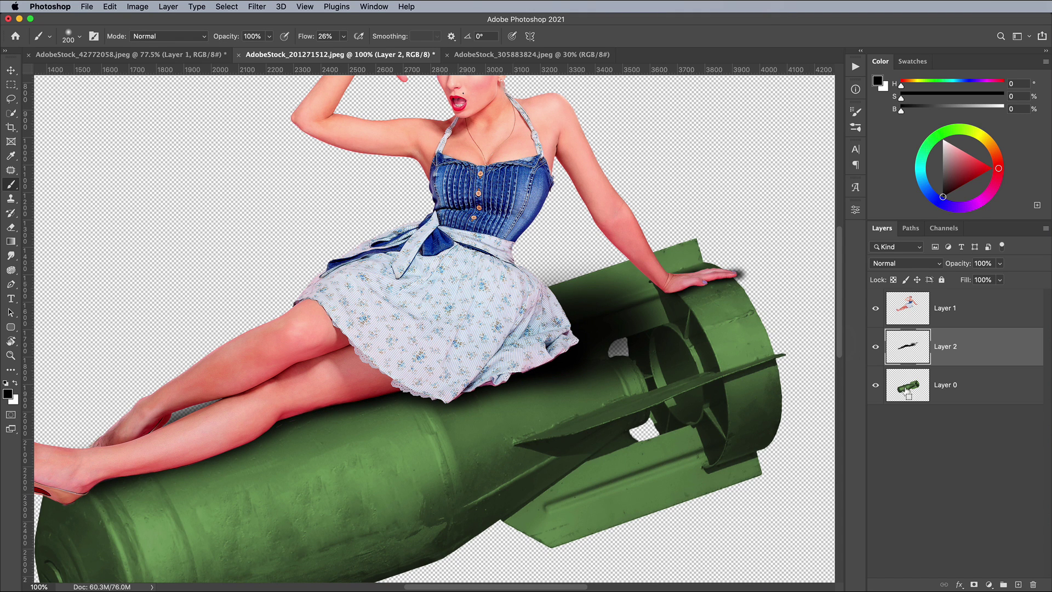
# Step: Load the bomb's outline as a selection, invert it, delete the shadow paint outside the bomb and deselect
pyautogui.click(226, 7)
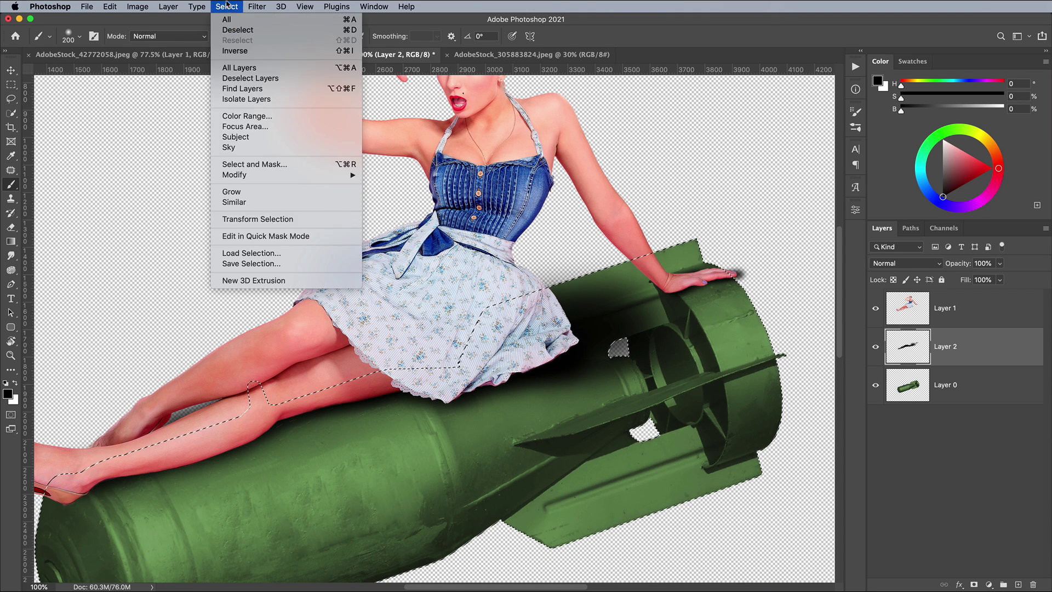
pyautogui.click(236, 50)
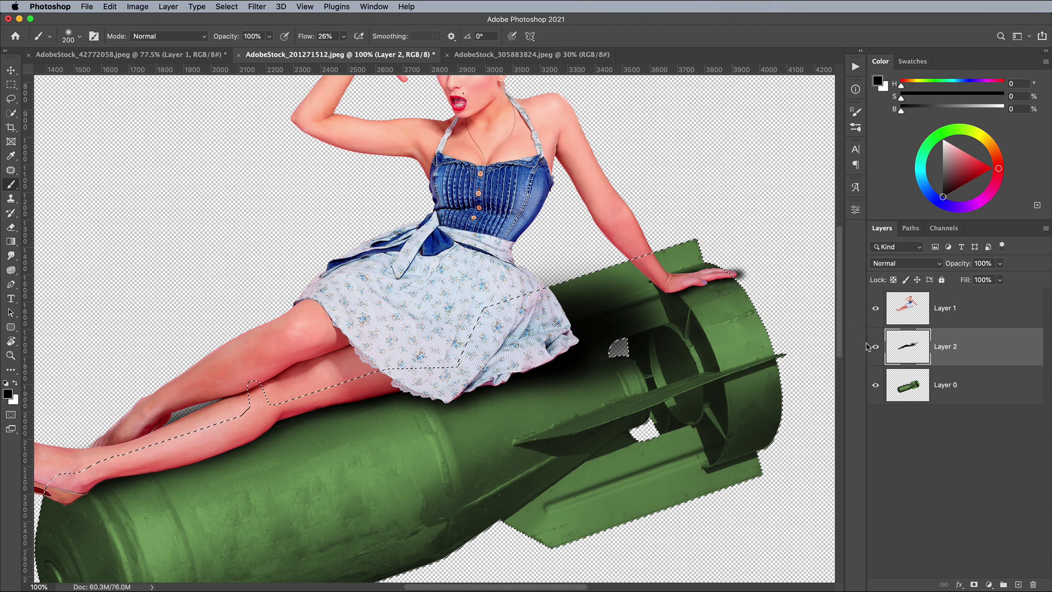
pyautogui.press('Delete')
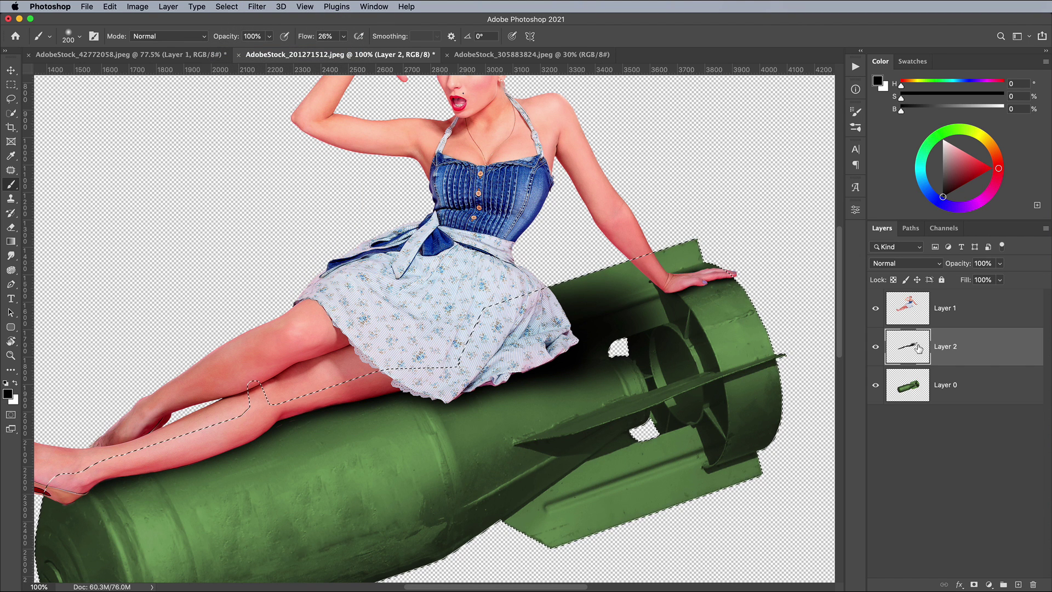
pyautogui.press('cmd+d')
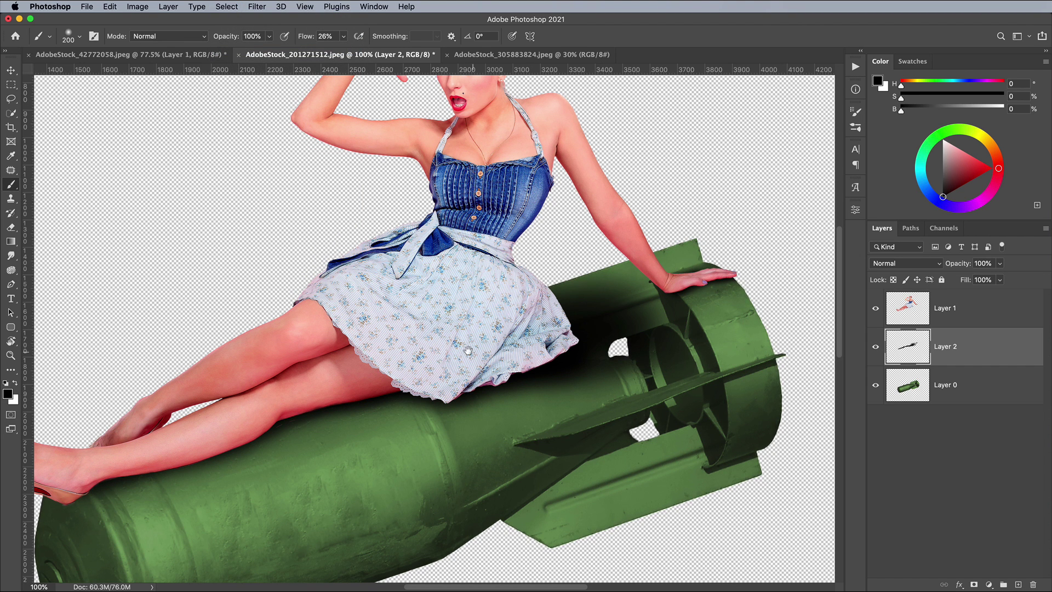
# Step: Set the shadow layer's blend mode to Soft Light
pyautogui.moveTo(469, 351); pyautogui.dragTo(548, 318)
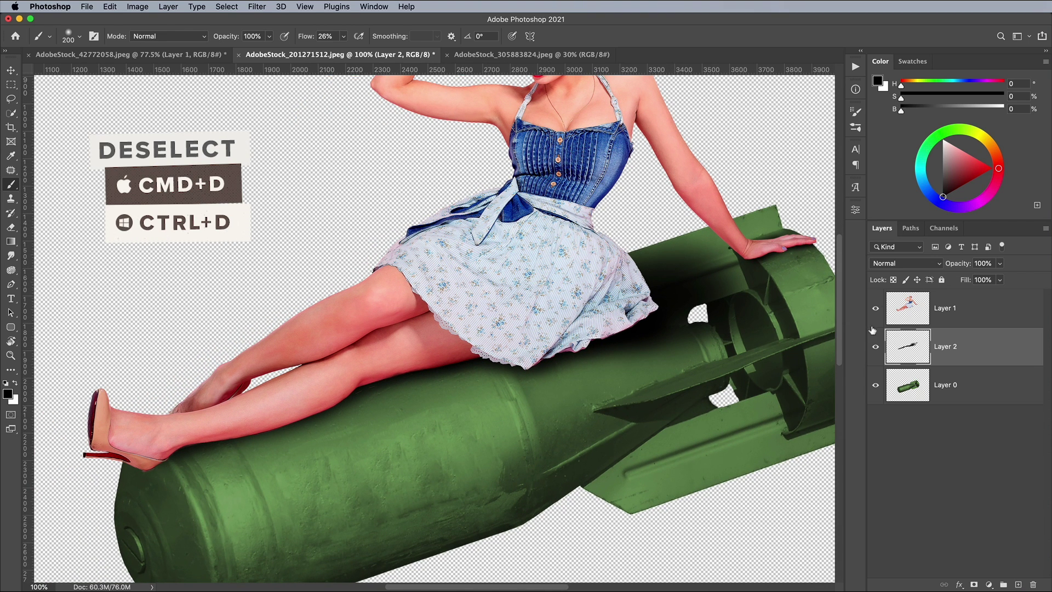
pyautogui.click(909, 263)
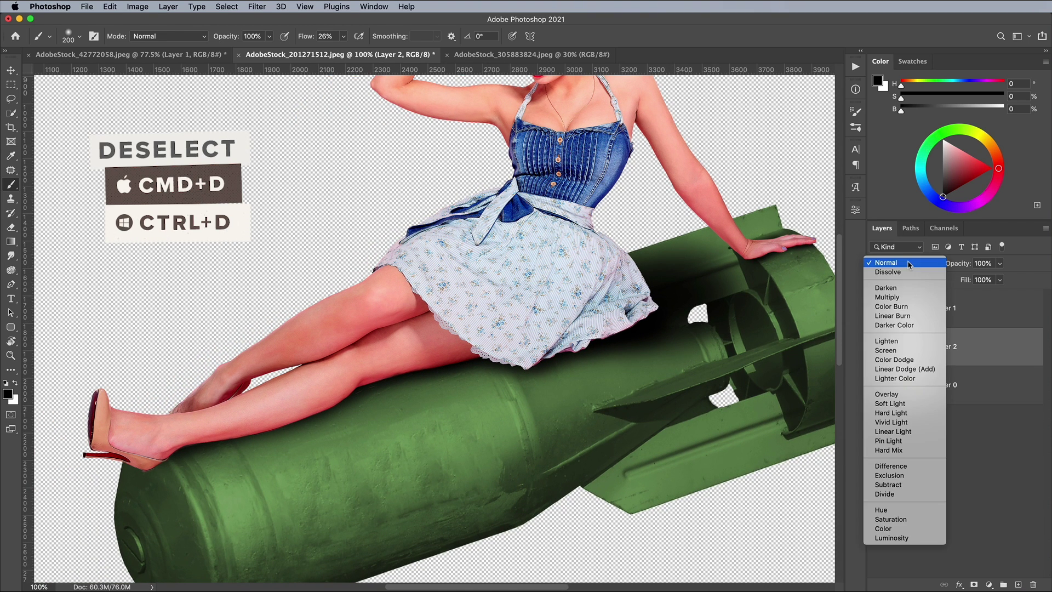
pyautogui.click(890, 404)
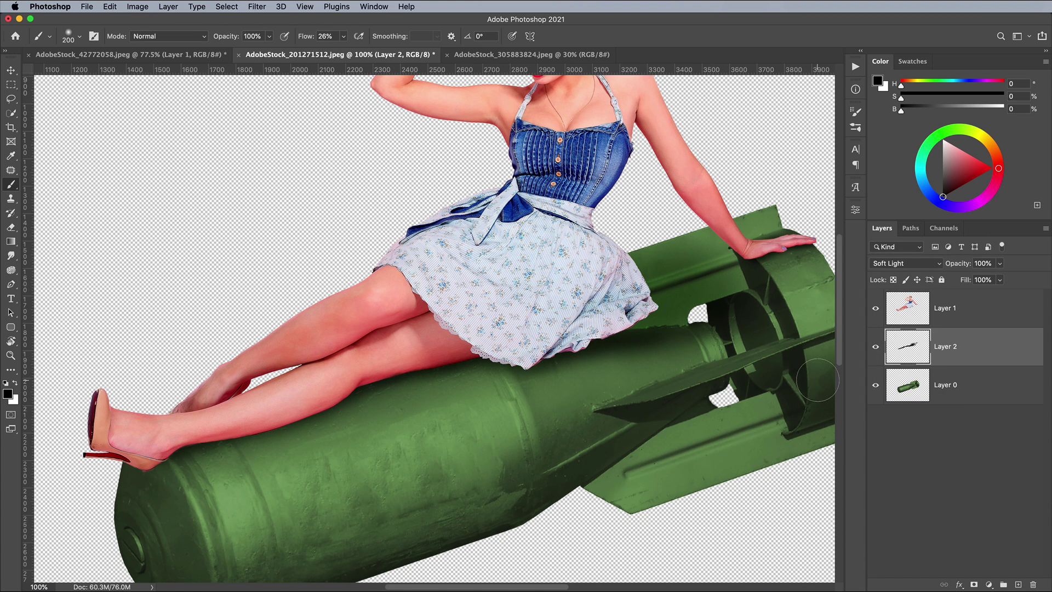
pyautogui.press('super+minus')
pyautogui.hscroll(5, 674, 329)
pyautogui.scroll(3, 674, 329)
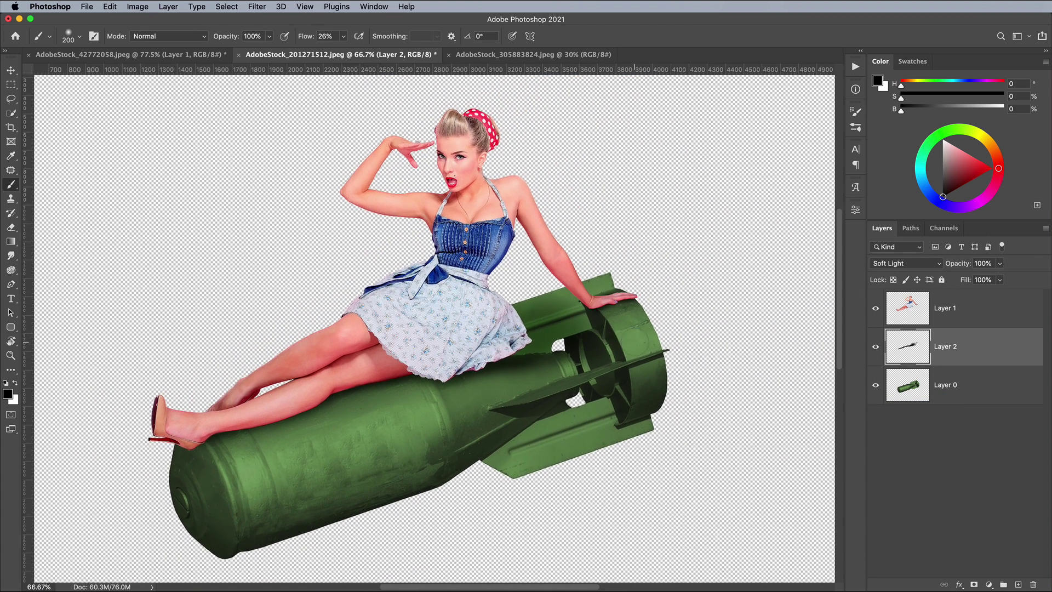
# Step: Group the woman, shadow and bomb layers and name the group Original
pyautogui.click(987, 311)
pyautogui.keyDown('shift'); pyautogui.click(966, 384); pyautogui.keyUp('shift')
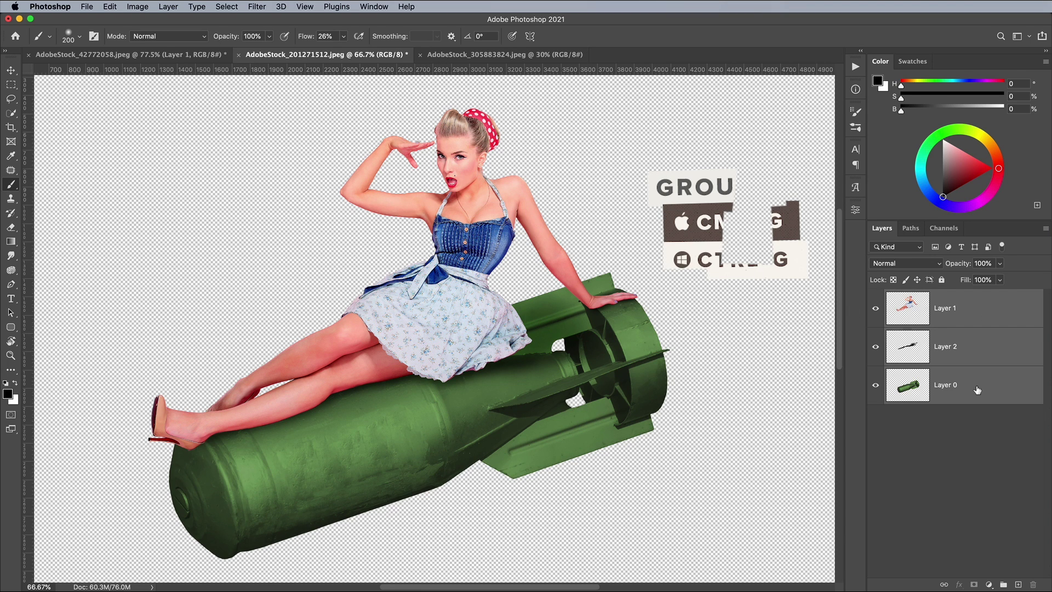
pyautogui.press('super+g')
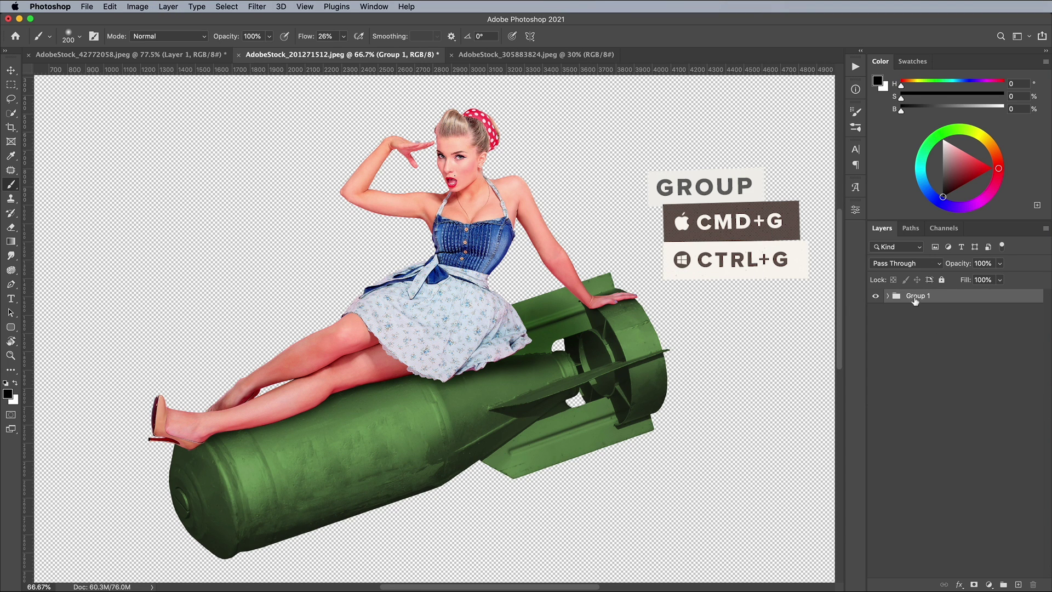
pyautogui.write('Original')
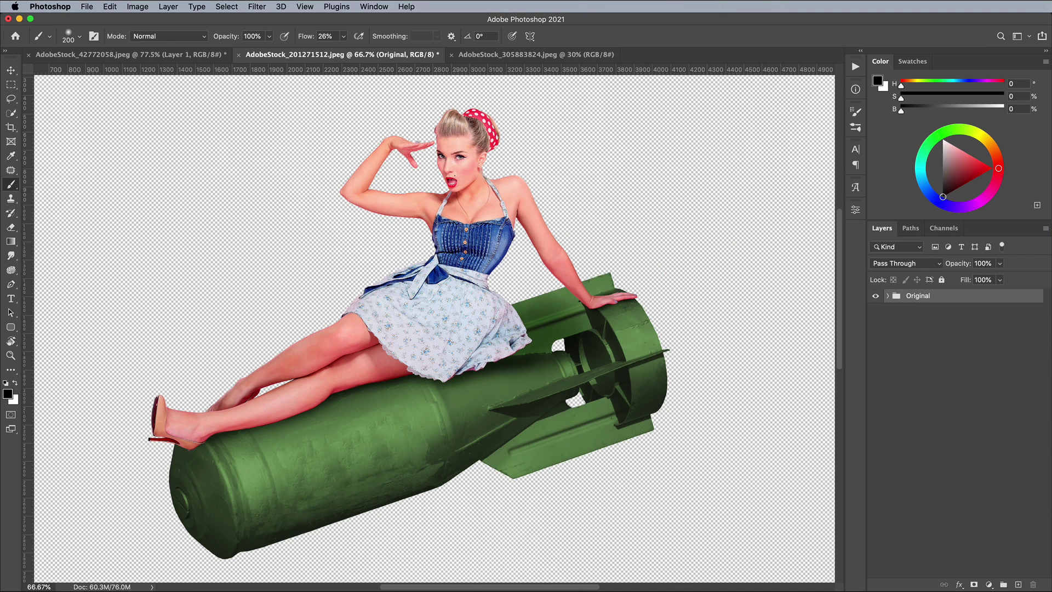
# Step: Create a merged copy of the visible artwork on a new layer above the group and name it Diffuse
pyautogui.click(176, 9)
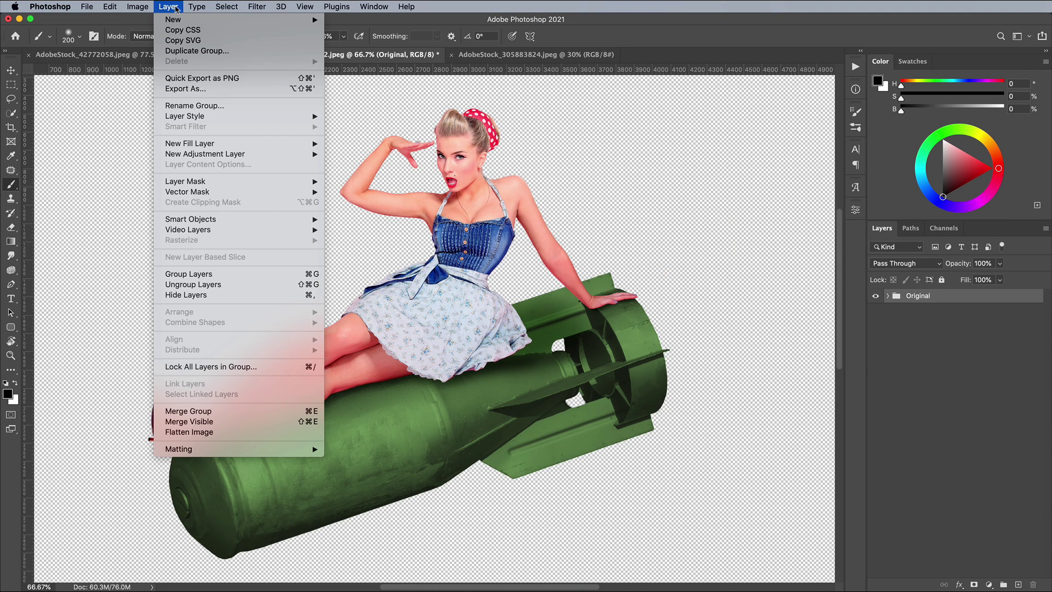
pyautogui.keyDown('alt'); pyautogui.click(207, 422); pyautogui.keyUp('alt')
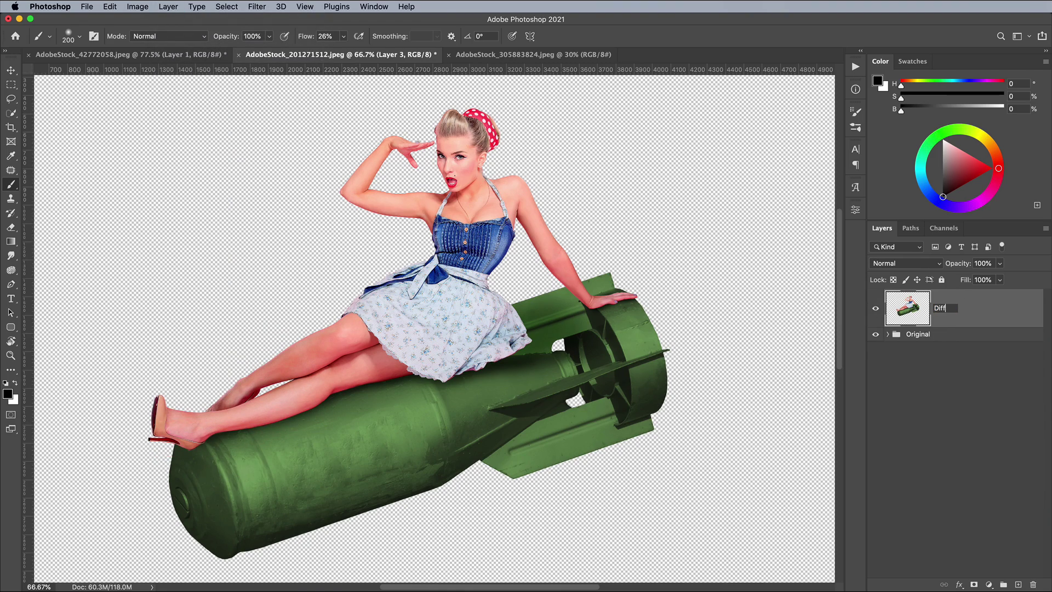
pyautogui.press('Return')
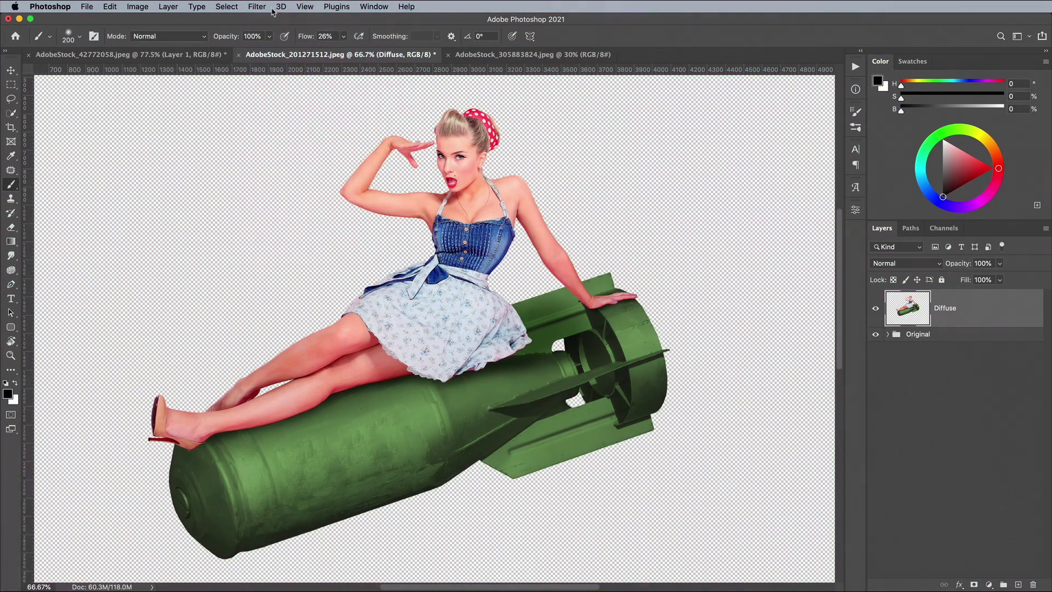
# Step: Apply the Diffuse filter in Anisotropic mode to the Diffuse layer and inspect the skirt, bodice and face up close
pyautogui.click(257, 6)
pyautogui.moveTo(295, 229)
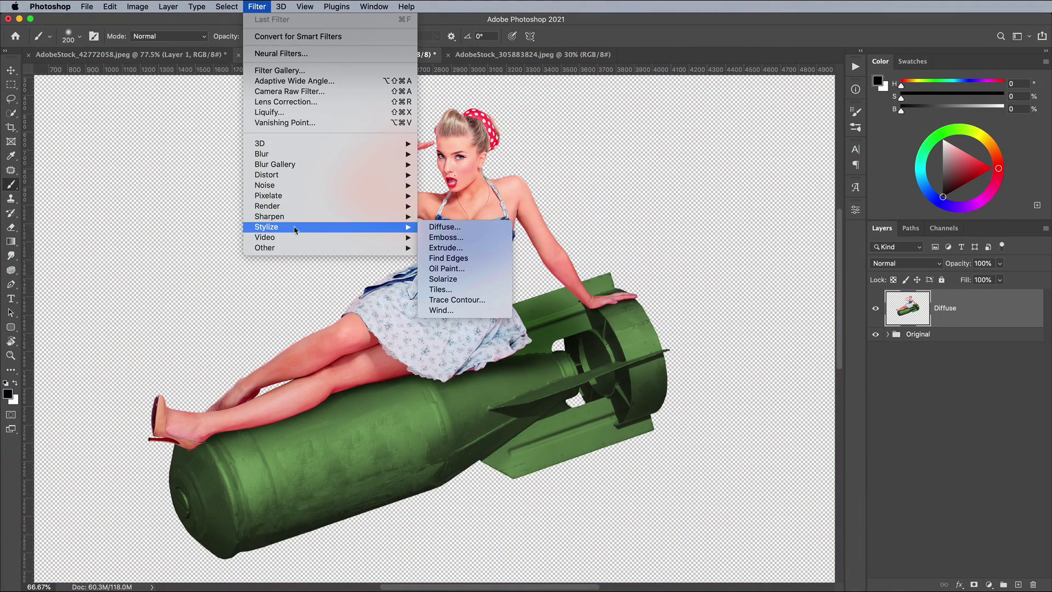
pyautogui.click(442, 227)
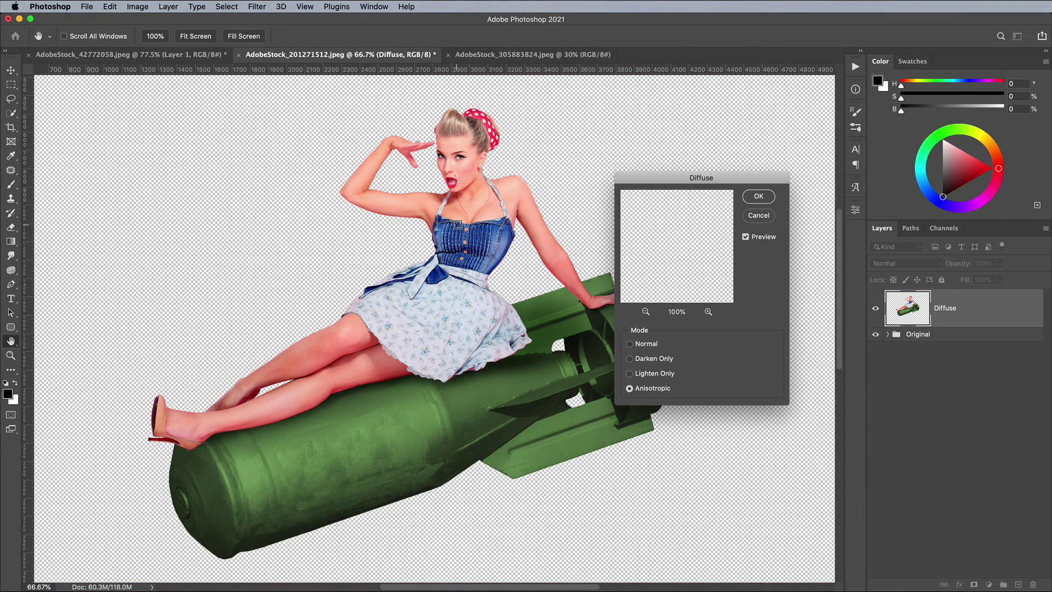
pyautogui.click(752, 210)
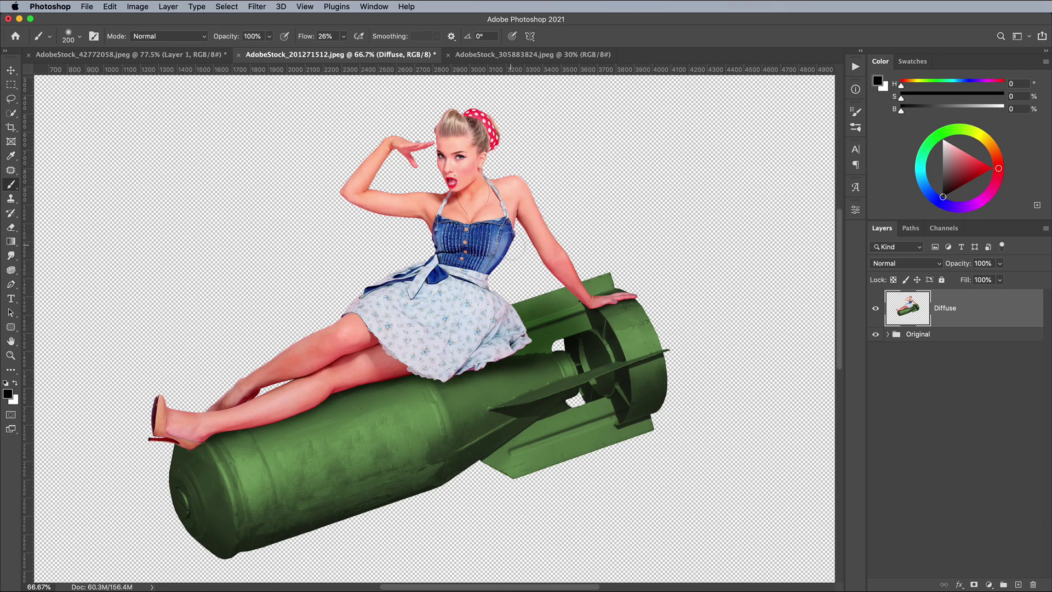
pyautogui.scroll(10, 505, 247)
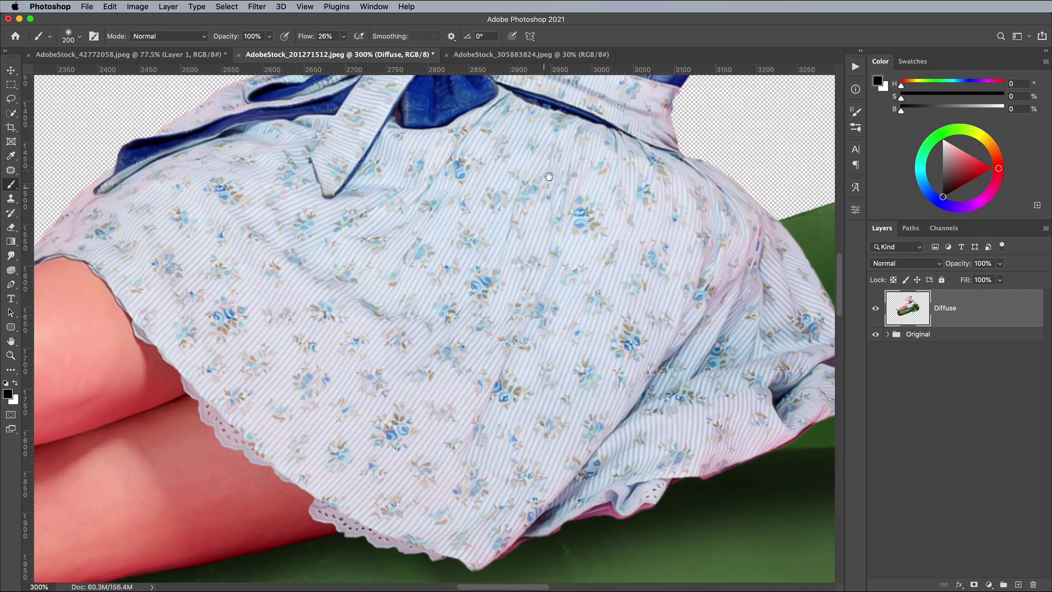
pyautogui.moveTo(537, 137); pyautogui.dragTo(543, 317)
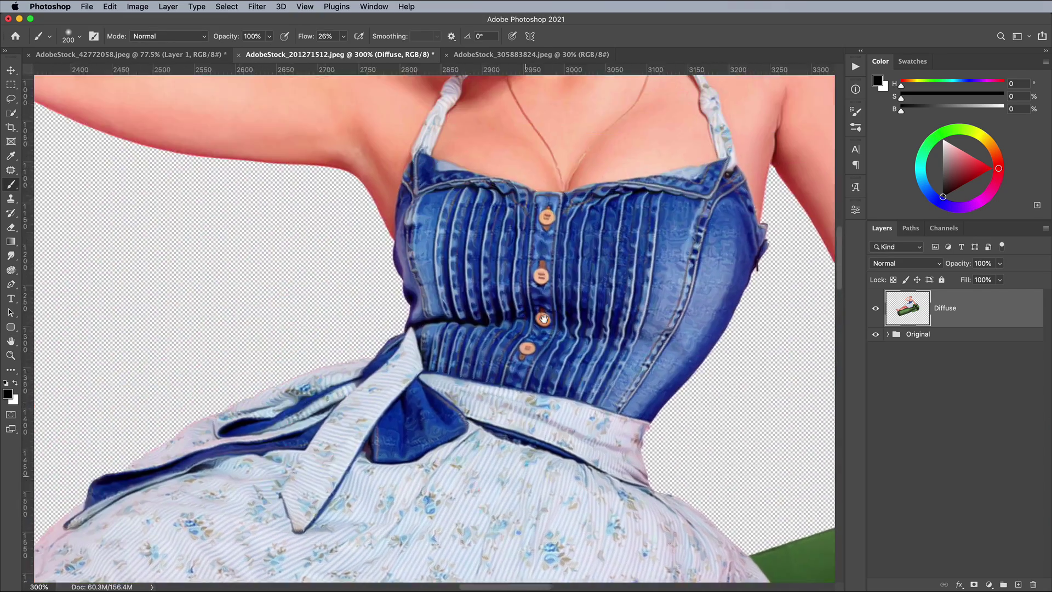
pyautogui.scroll(10, 543, 318)
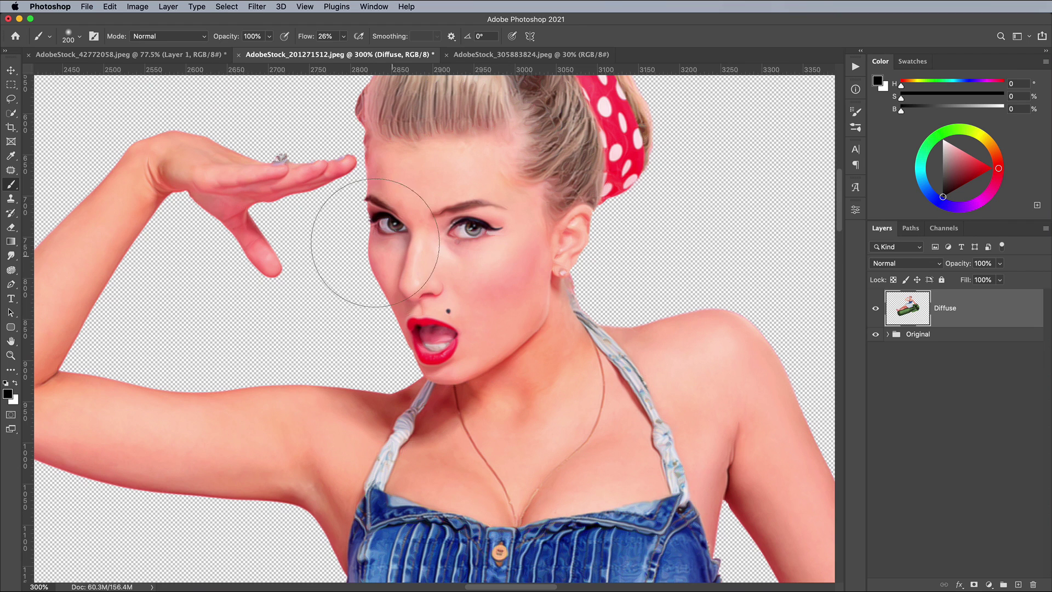
# Step: Rotate the canvas 90° clockwise and reapply the Diffuse filter to the Diffuse layer
pyautogui.click(144, 7)
pyautogui.moveTo(192, 114)
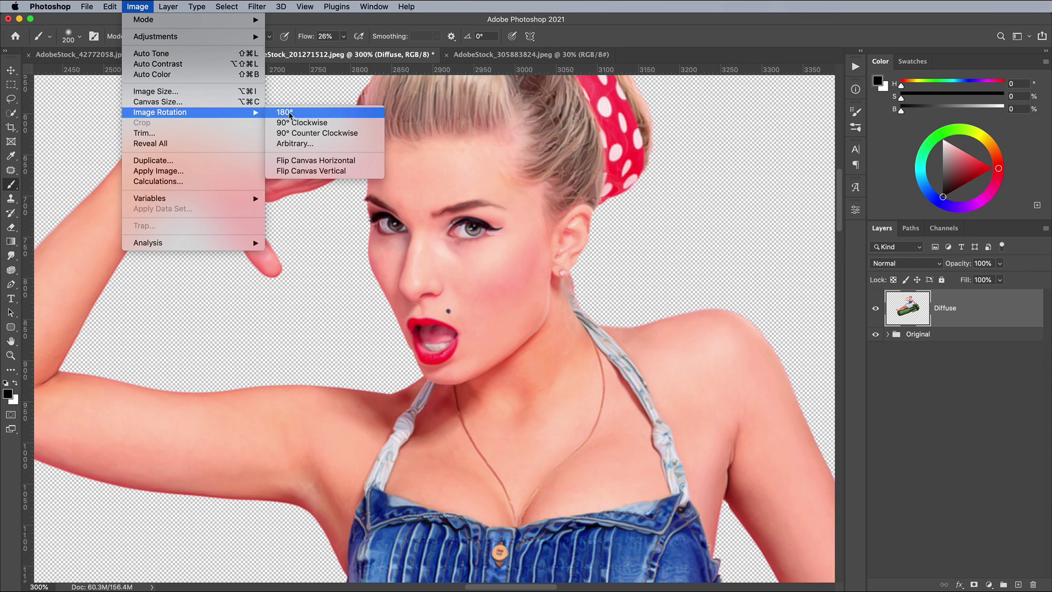
pyautogui.click(299, 125)
pyautogui.press('super+0')
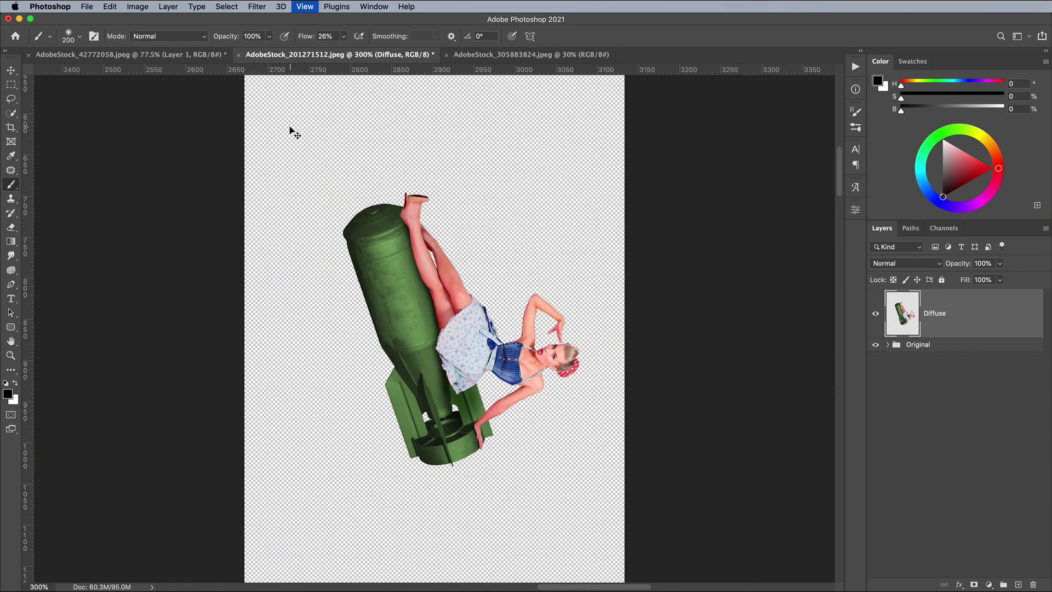
pyautogui.click(256, 7)
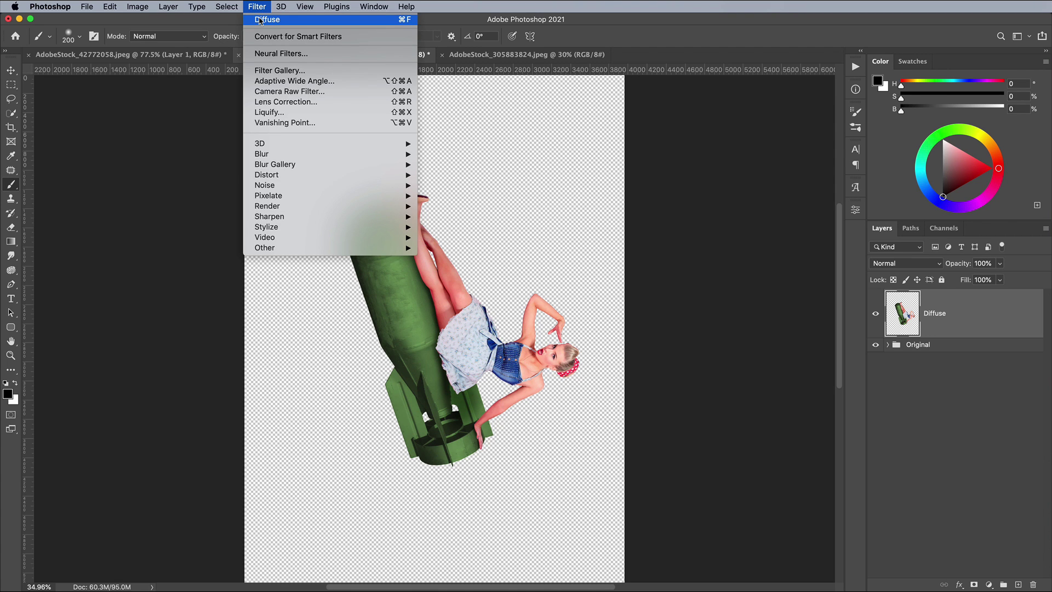
pyautogui.click(260, 20)
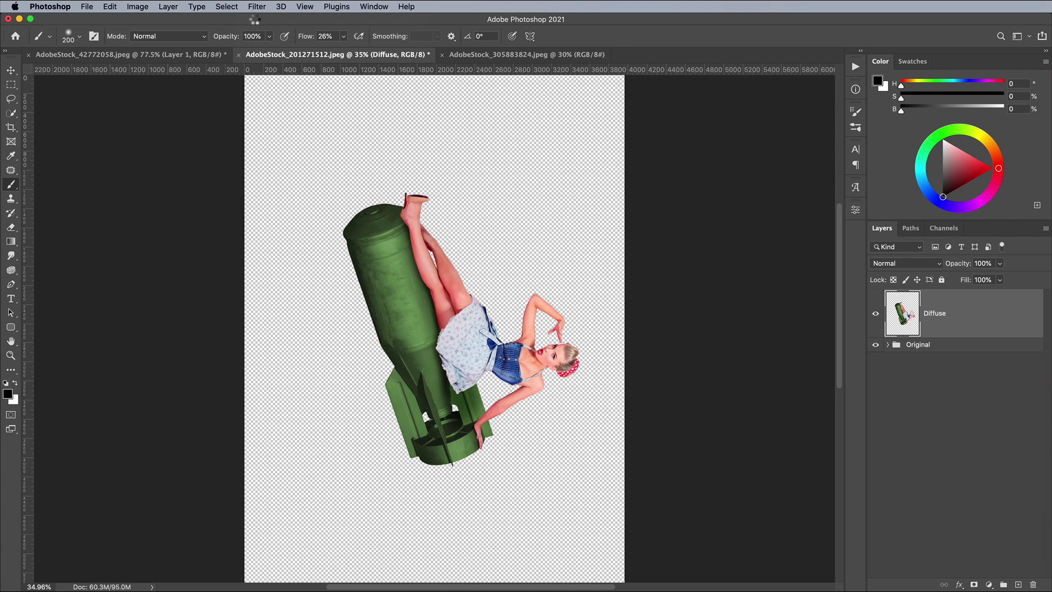
# Step: Rotate the canvas another 90° clockwise, turning the artwork upside down, and run the Diffuse filter again
pyautogui.click(132, 8)
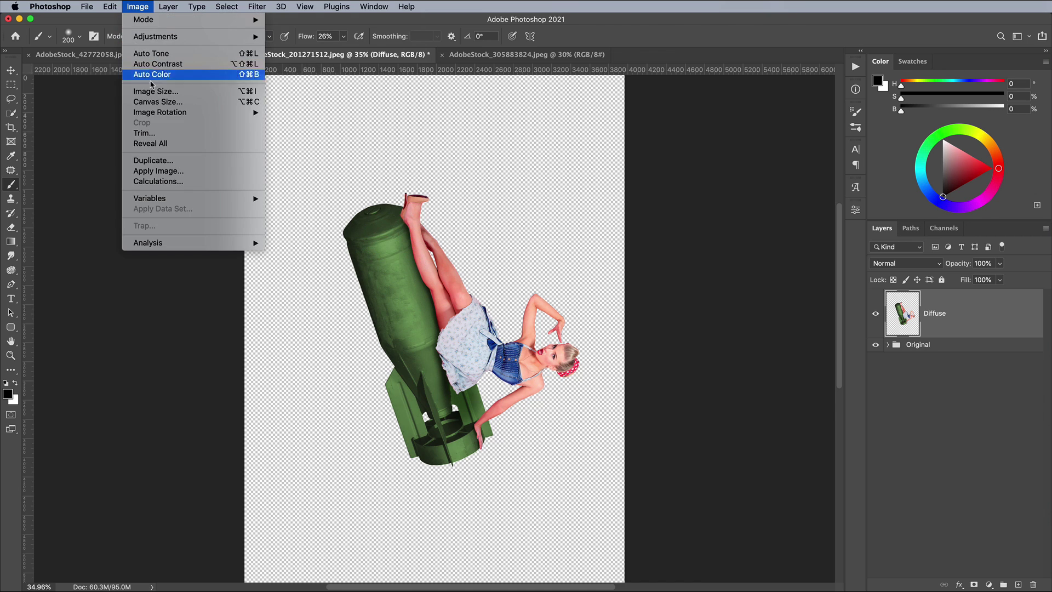
pyautogui.moveTo(162, 112)
pyautogui.click(279, 123)
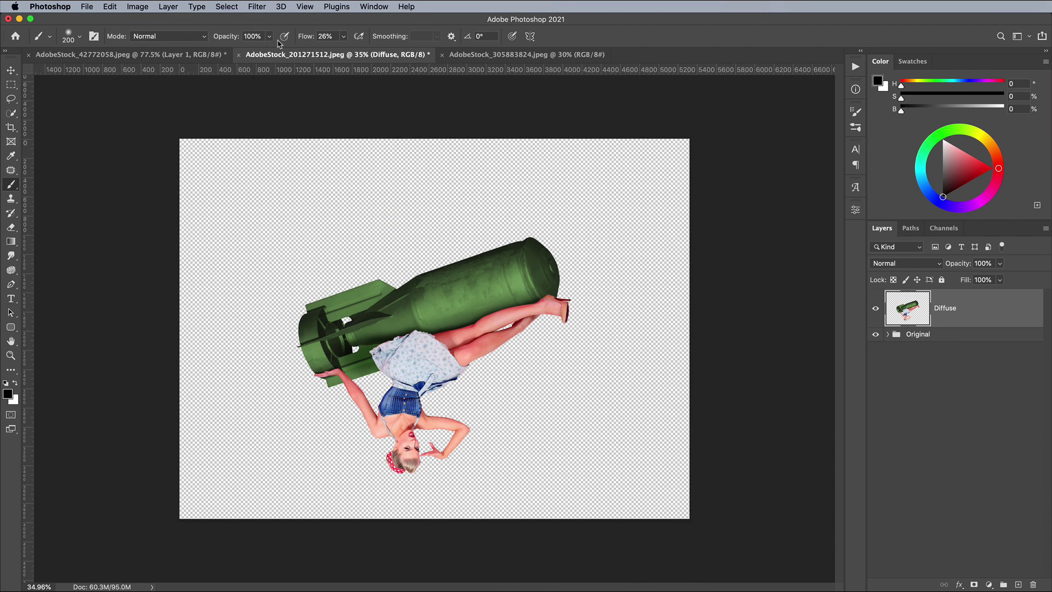
pyautogui.click(257, 7)
pyautogui.click(258, 20)
# Step: Rotate the canvas 90° clockwise a third time and apply the Diffuse filter in this orientation
pyautogui.click(133, 6)
pyautogui.moveTo(162, 114)
pyautogui.click(278, 123)
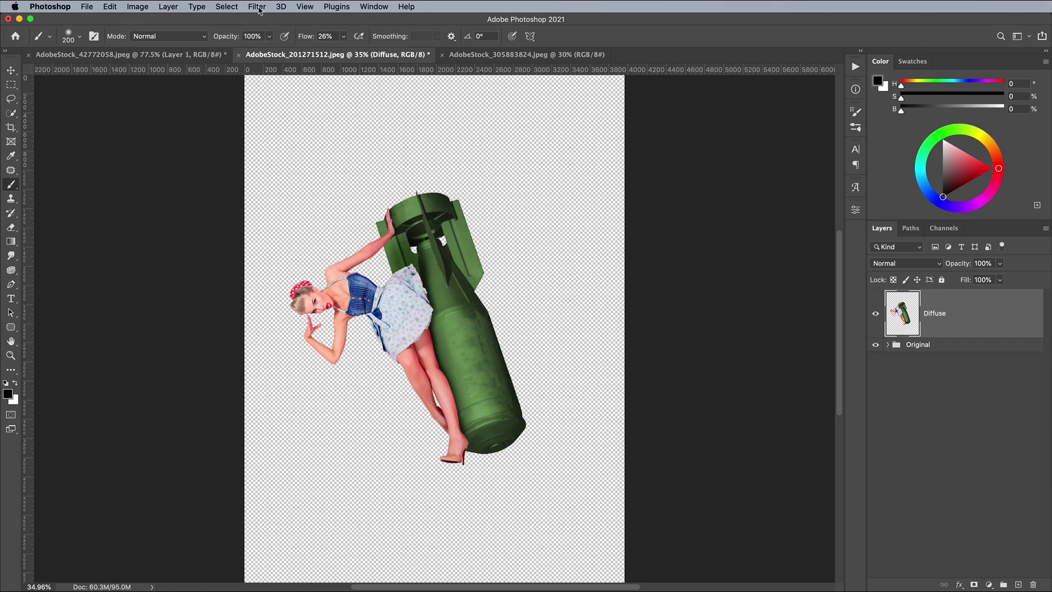
pyautogui.click(257, 6)
pyautogui.click(272, 20)
# Step: Rotate the canvas 90° clockwise back to upright and inspect the diffused skirt, legs and face up close
pyautogui.click(138, 6)
pyautogui.click(299, 123)
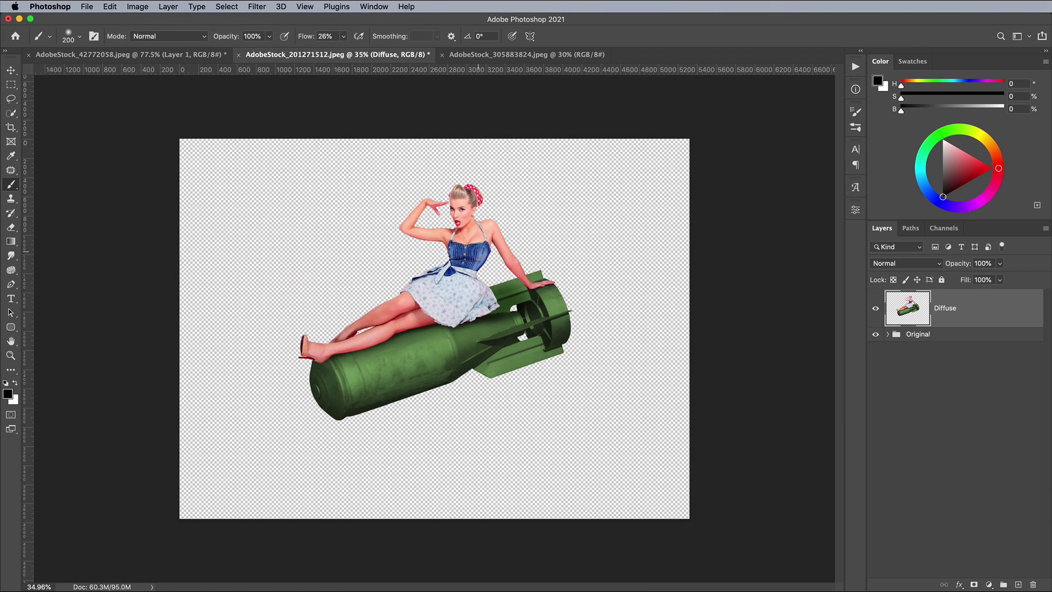
pyautogui.press('super+0')
pyautogui.press('super+equal')
pyautogui.press('super+equal')
pyautogui.press('super+equal')
pyautogui.press('super+equal')
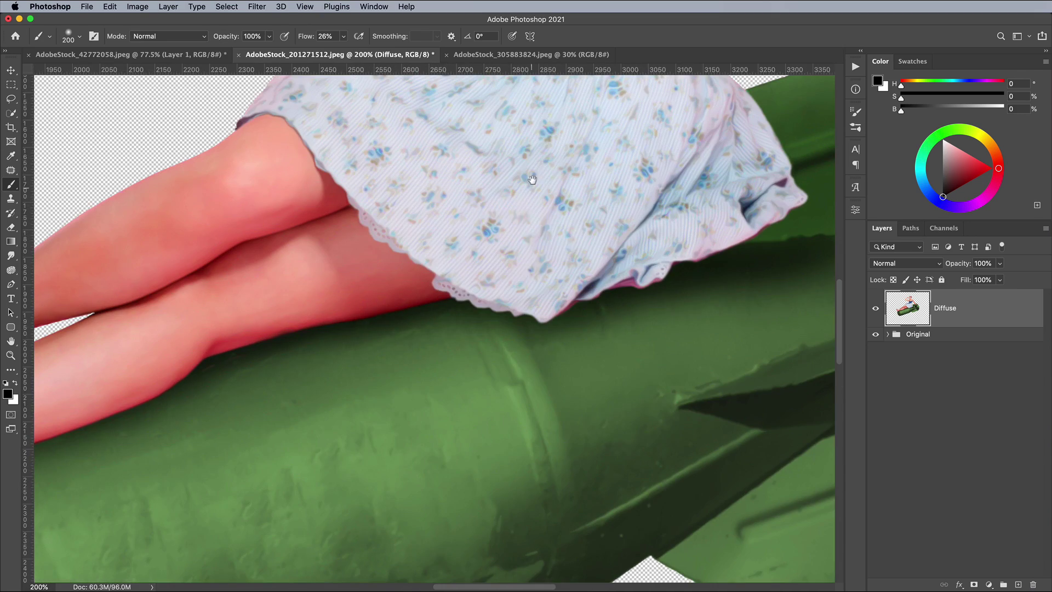
pyautogui.moveTo(536, 176); pyautogui.dragTo(507, 288)
pyautogui.scroll(10, 507, 289)
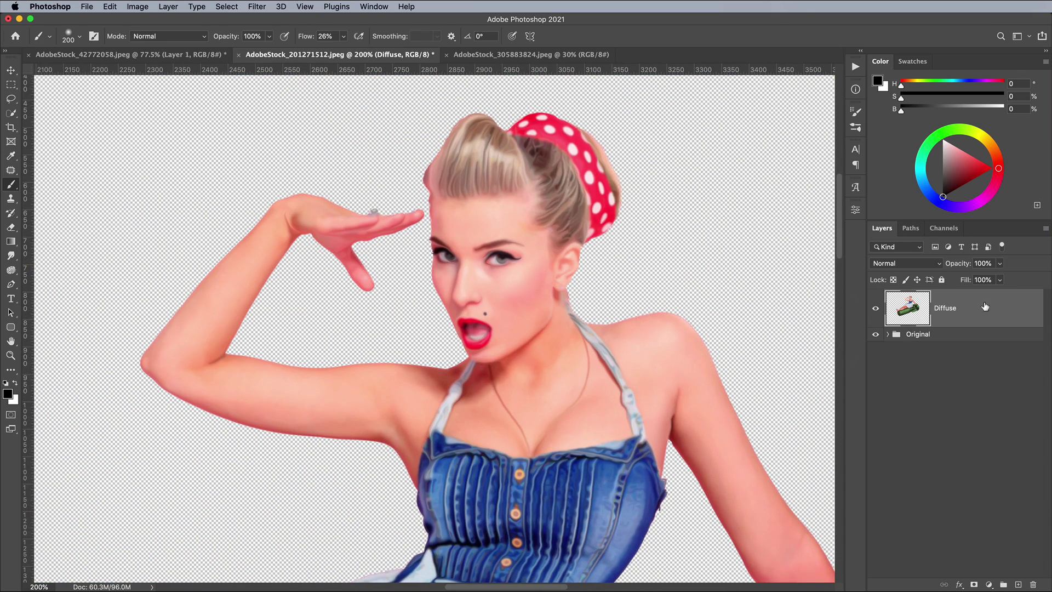
# Step: Duplicate the Diffuse layer and name the copy Painted Effect
pyautogui.moveTo(985, 307); pyautogui.dragTo(1018, 584)
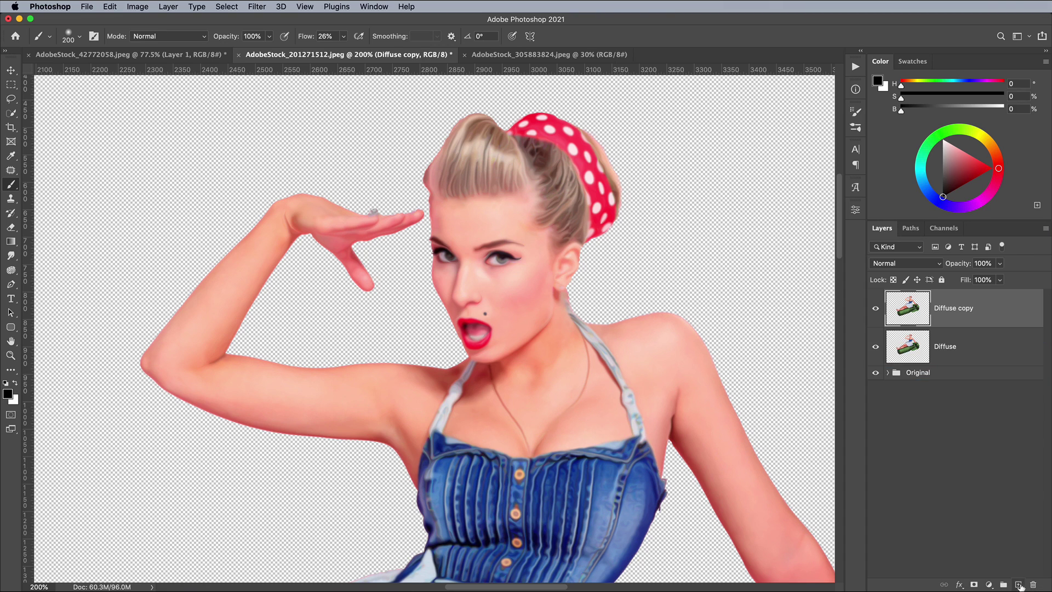
pyautogui.doubleClick(957, 313)
pyautogui.write('Painted')
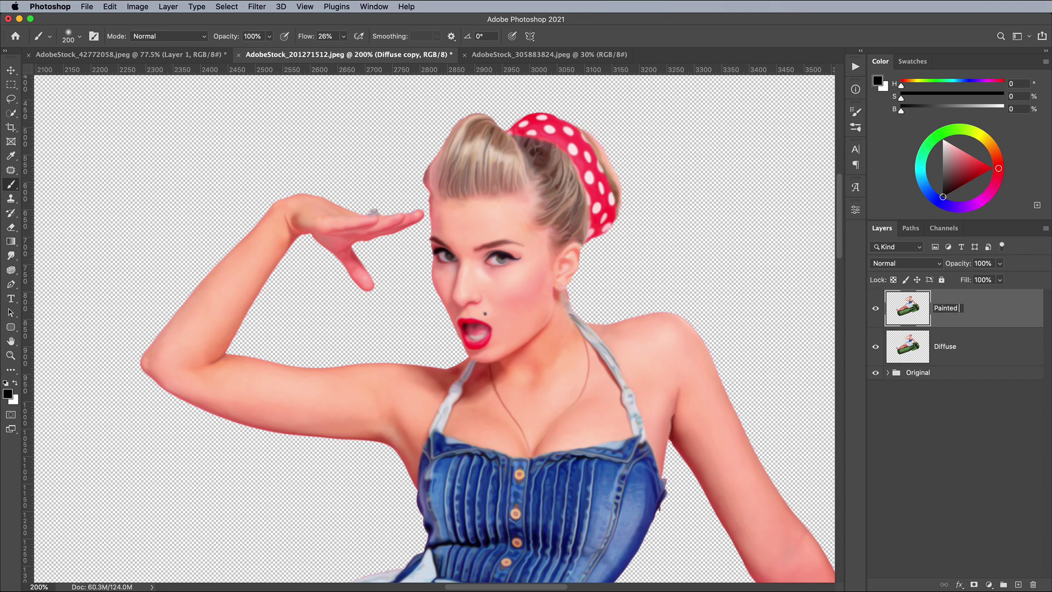
pyautogui.write(' Effect')
pyautogui.press('Return')
# Step: Convert the Painted Effect layer to a Smart Object and apply Surface Blur with radius 30 pixels and threshold 10 levels
pyautogui.rightClick(985, 303)
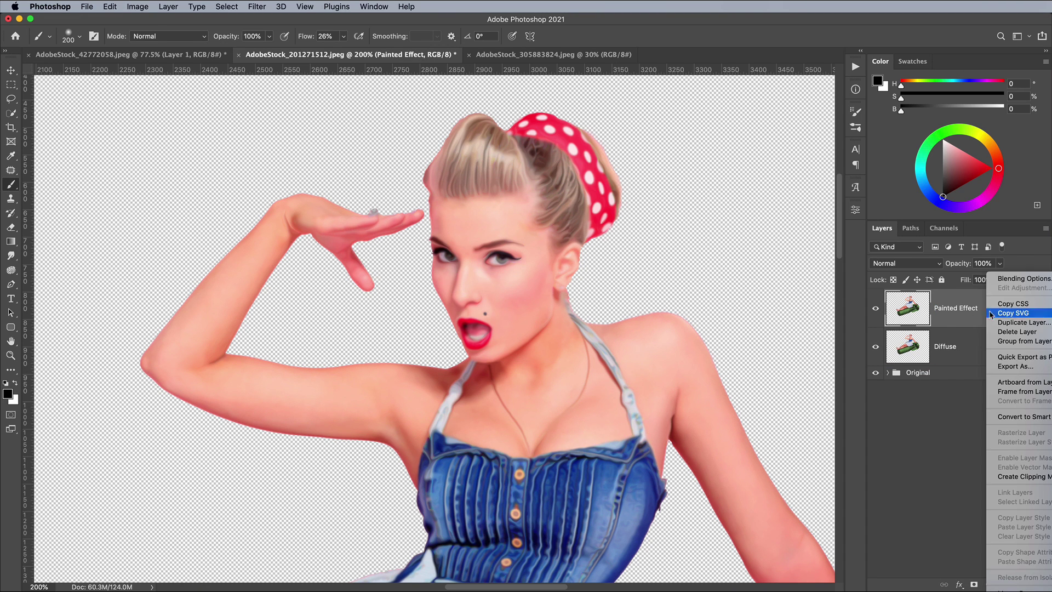
pyautogui.click(1017, 417)
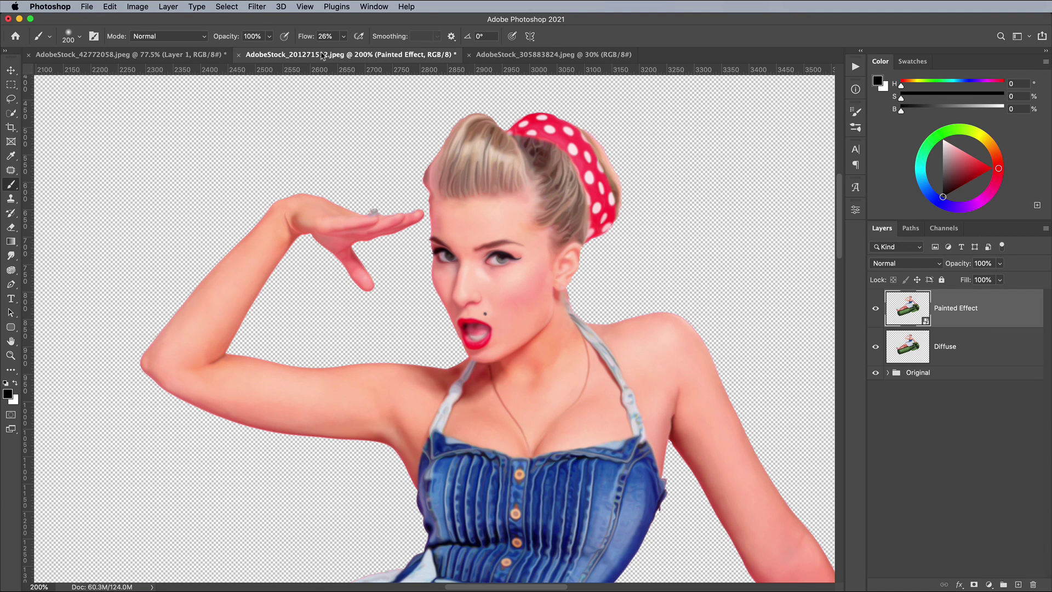
pyautogui.click(257, 7)
pyautogui.moveTo(329, 154)
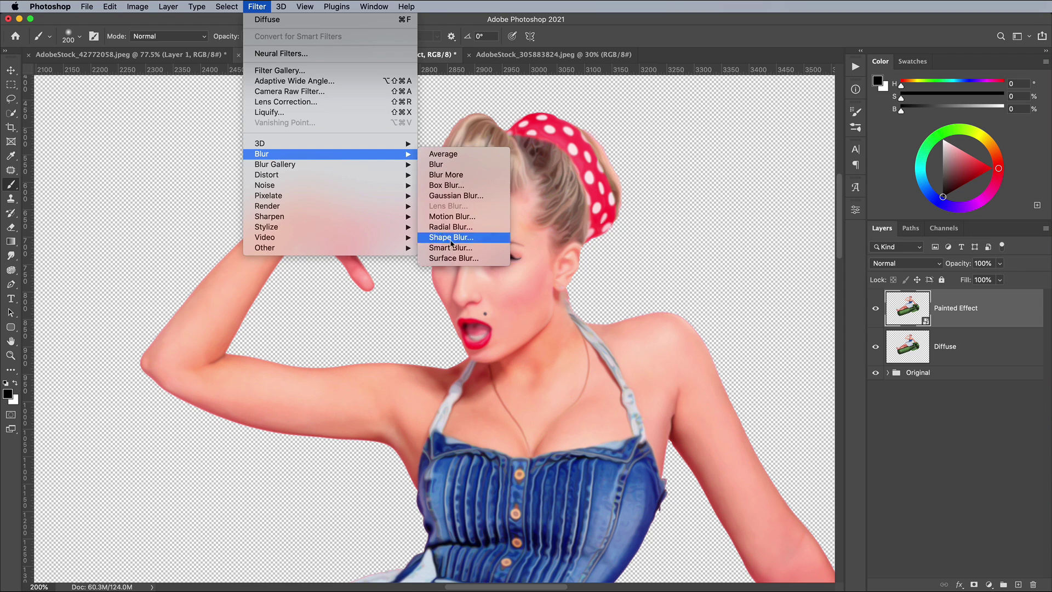
pyautogui.click(454, 258)
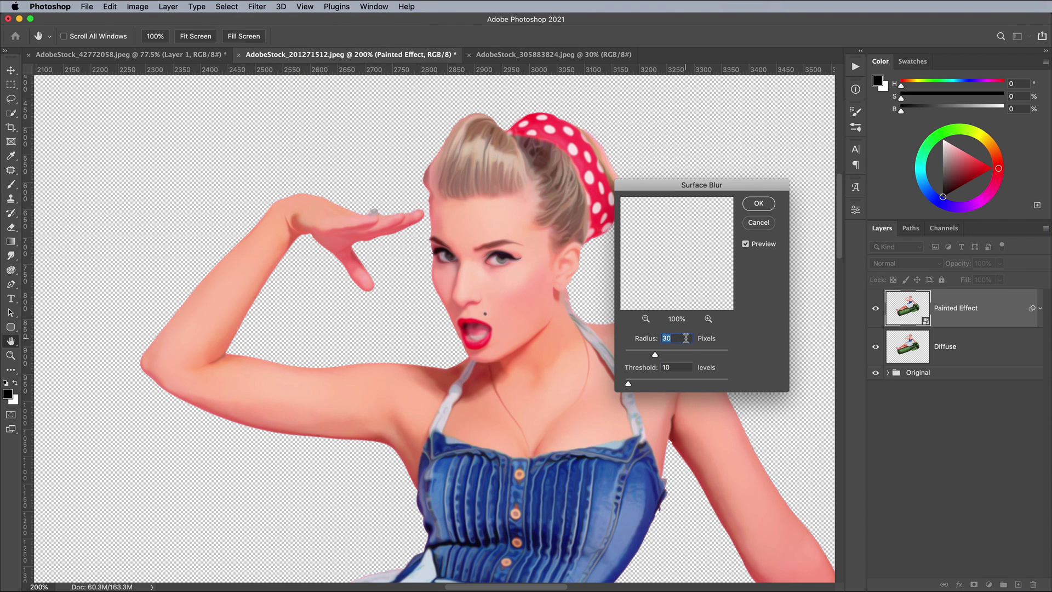
pyautogui.click(758, 203)
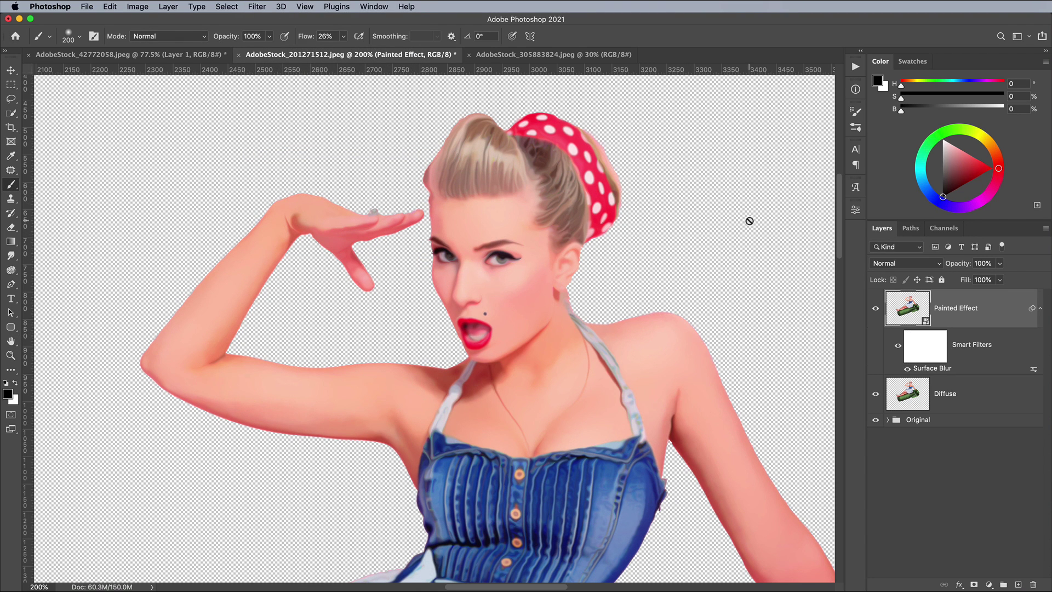
# Step: Add a Dry Brush effect from the Filter Gallery to Painted Effect with brush size 0 and brush detail 10
pyautogui.click(258, 7)
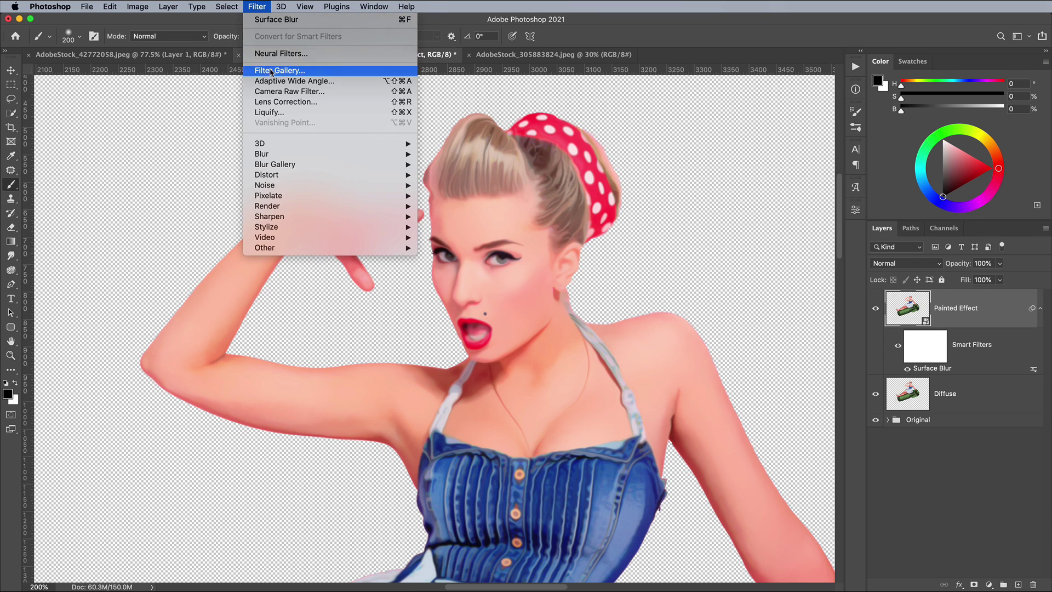
pyautogui.click(272, 71)
pyautogui.click(705, 106)
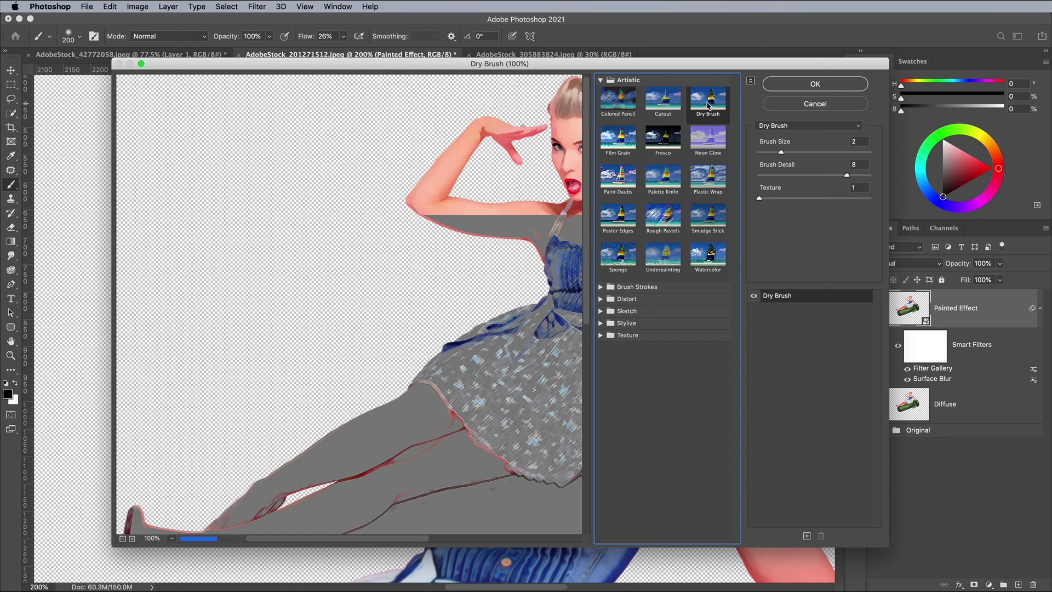
pyautogui.click(860, 142)
pyautogui.write('0')
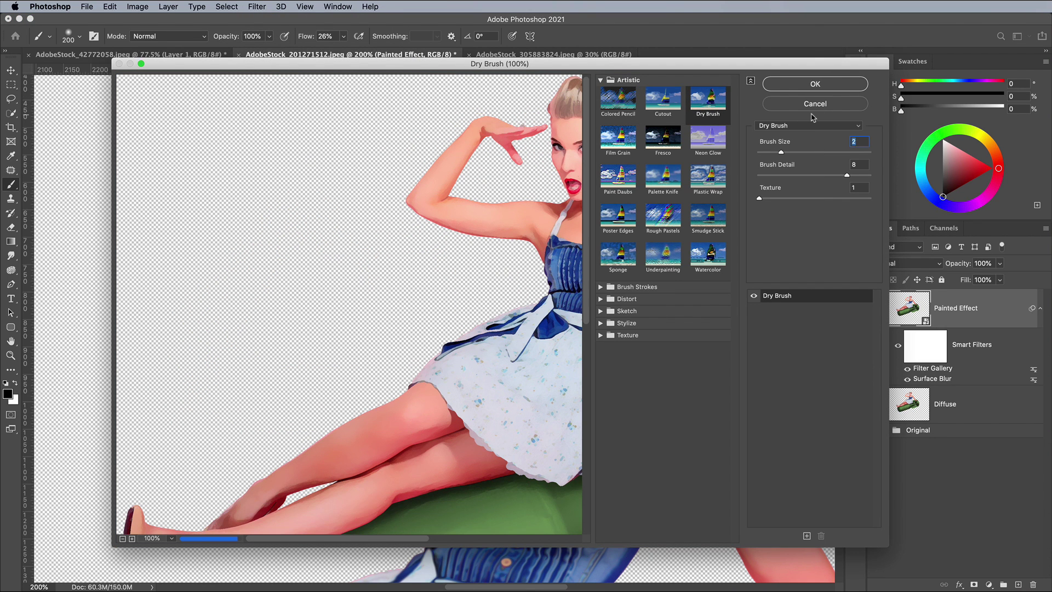
pyautogui.write('10')
pyautogui.press('Tab')
# Step: Stack a Crosshatch effect over Dry Brush with stroke length 9, sharpness 5 and strength 1, and apply the gallery filters
pyautogui.click(807, 535)
pyautogui.click(601, 289)
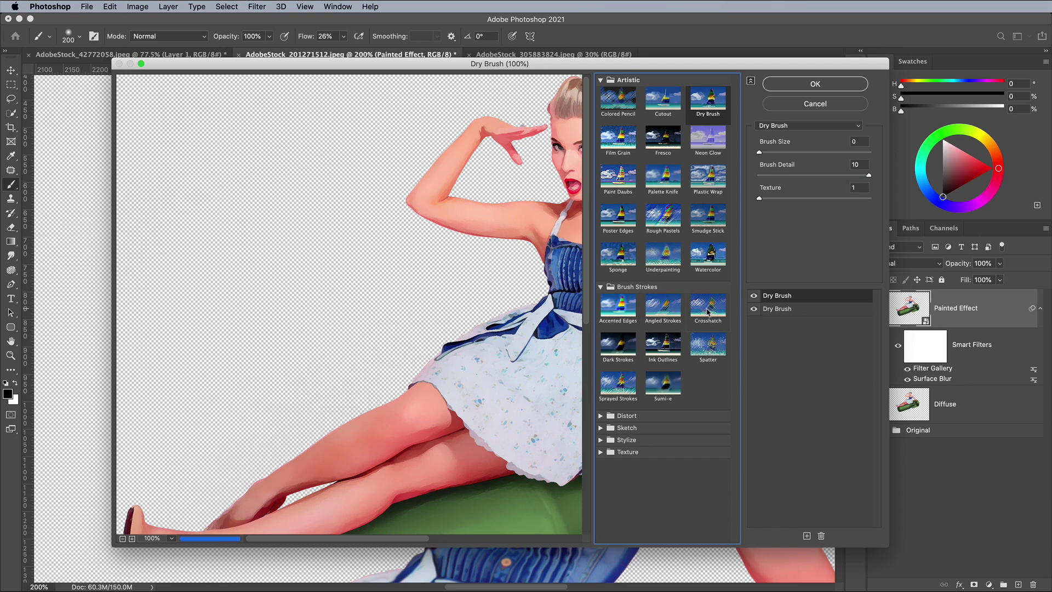
pyautogui.click(708, 313)
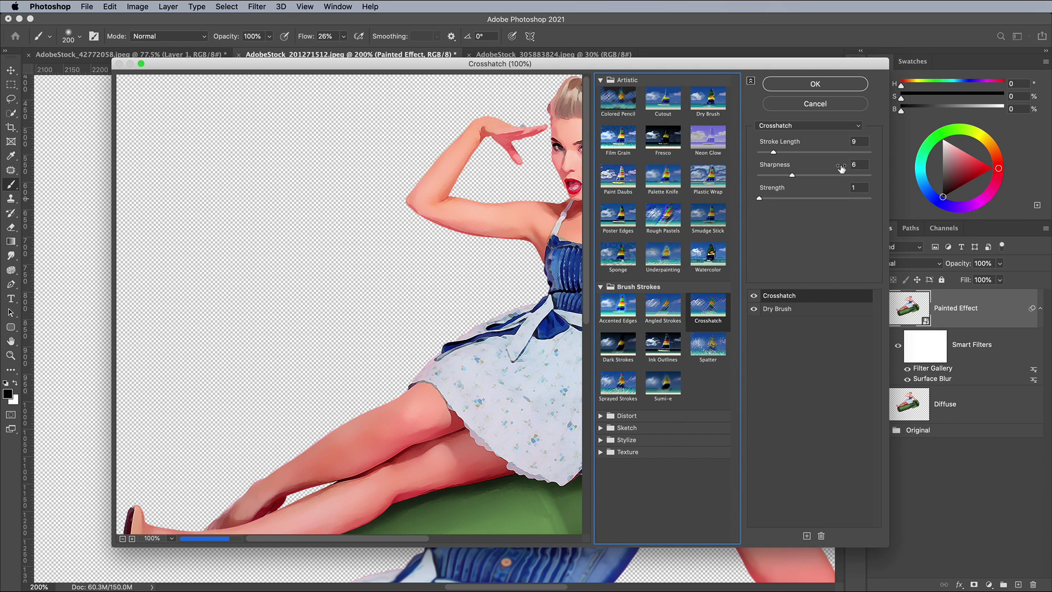
pyautogui.moveTo(841, 168); pyautogui.dragTo(821, 149)
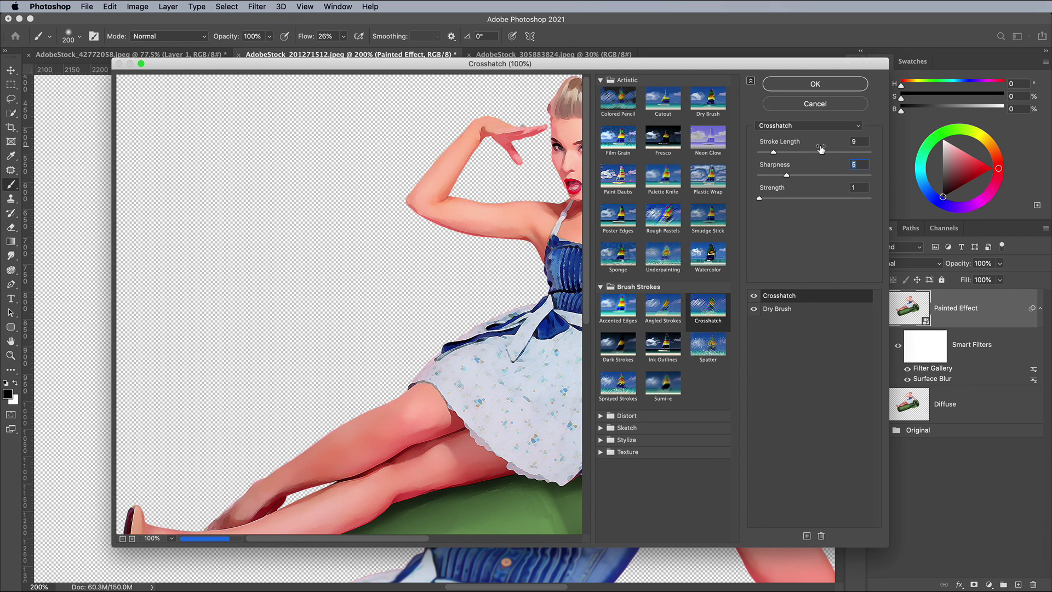
pyautogui.click(839, 88)
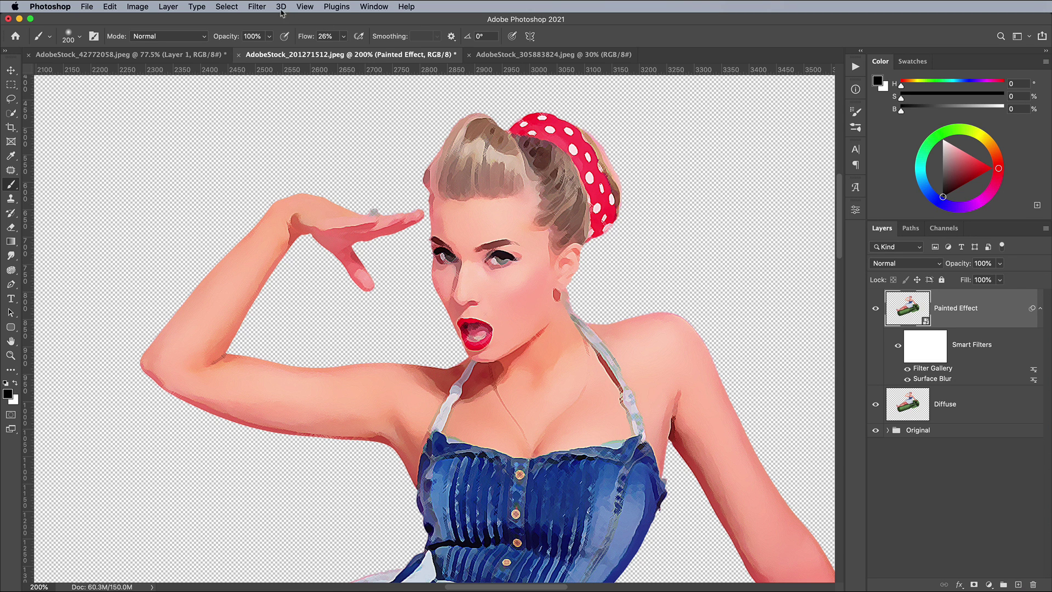
# Step: Apply a second Filter Gallery containing only Poster Edges, with edge thickness, edge intensity and posterization all at 0
pyautogui.click(263, 7)
pyautogui.click(273, 71)
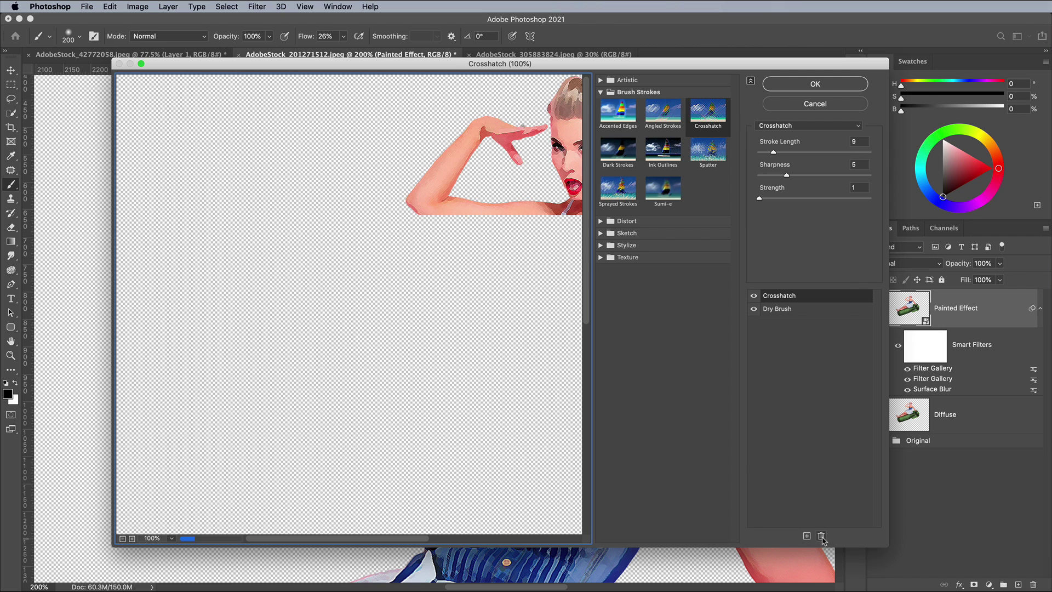
pyautogui.click(821, 536)
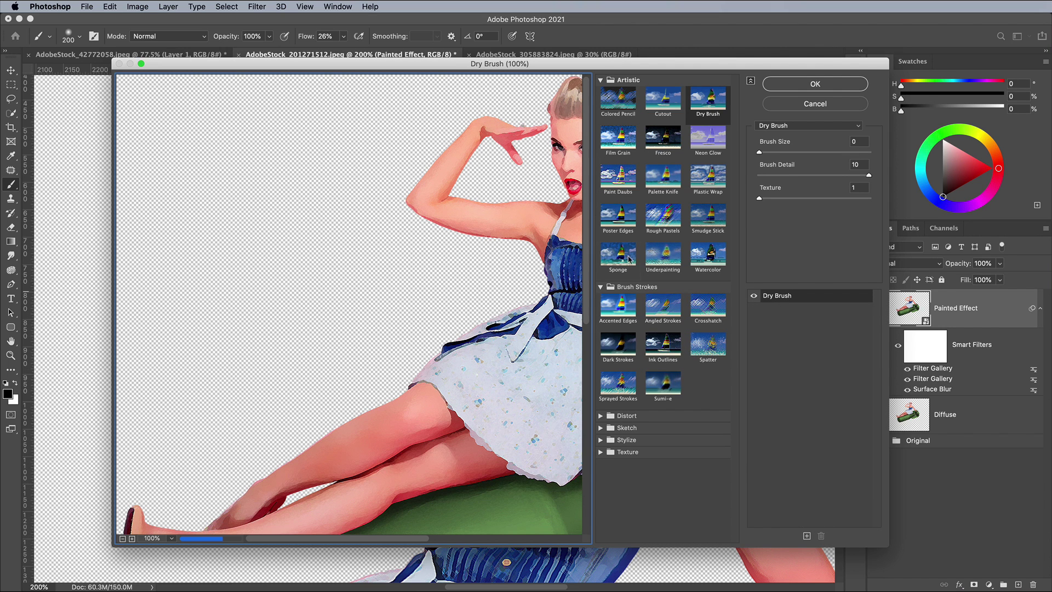
pyautogui.click(618, 217)
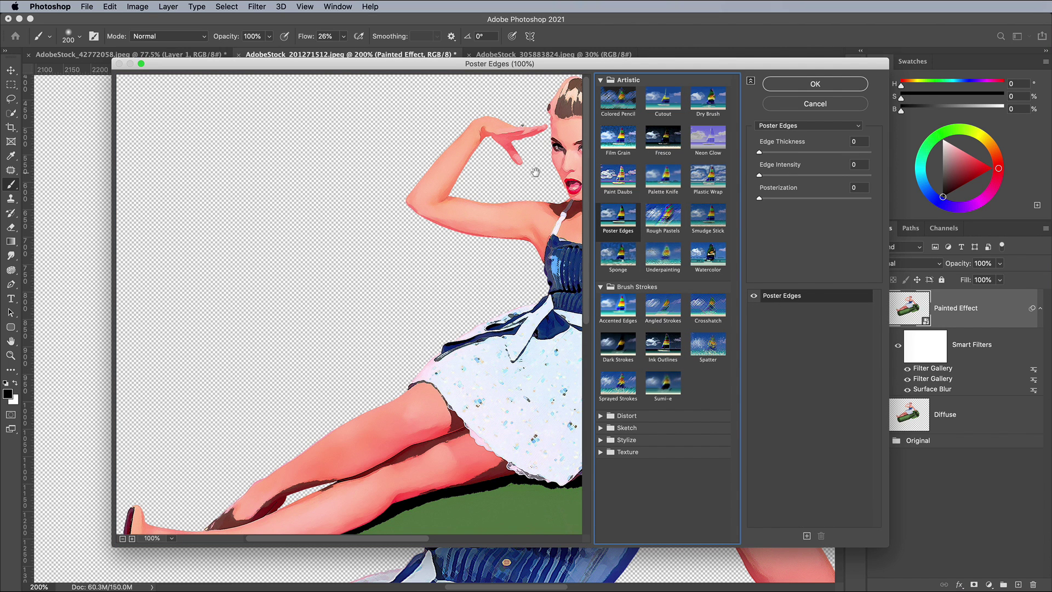
pyautogui.moveTo(536, 170); pyautogui.dragTo(360, 210)
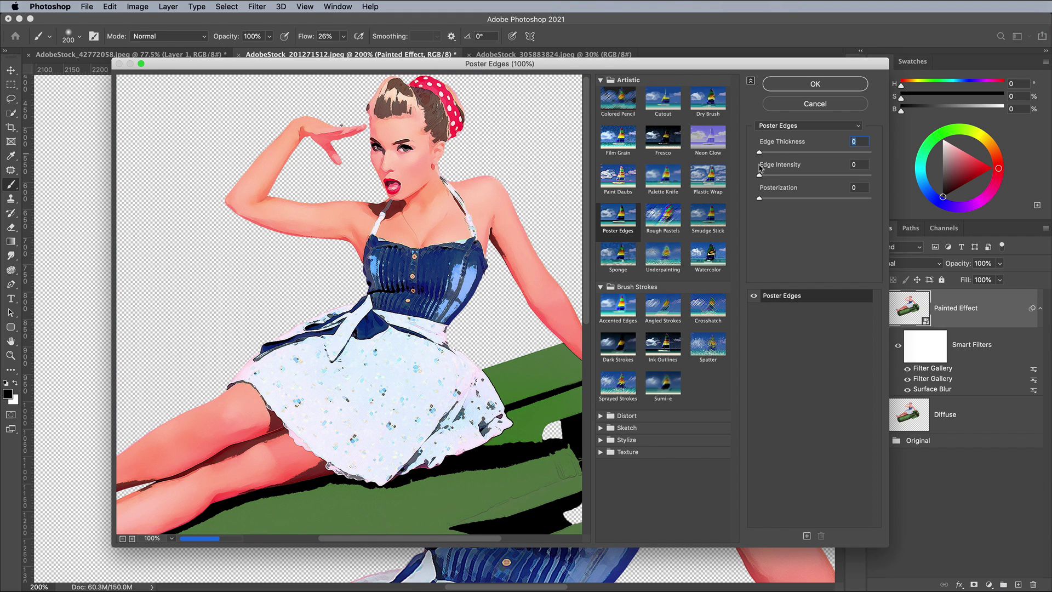
pyautogui.moveTo(760, 198); pyautogui.dragTo(742, 202)
pyautogui.click(784, 87)
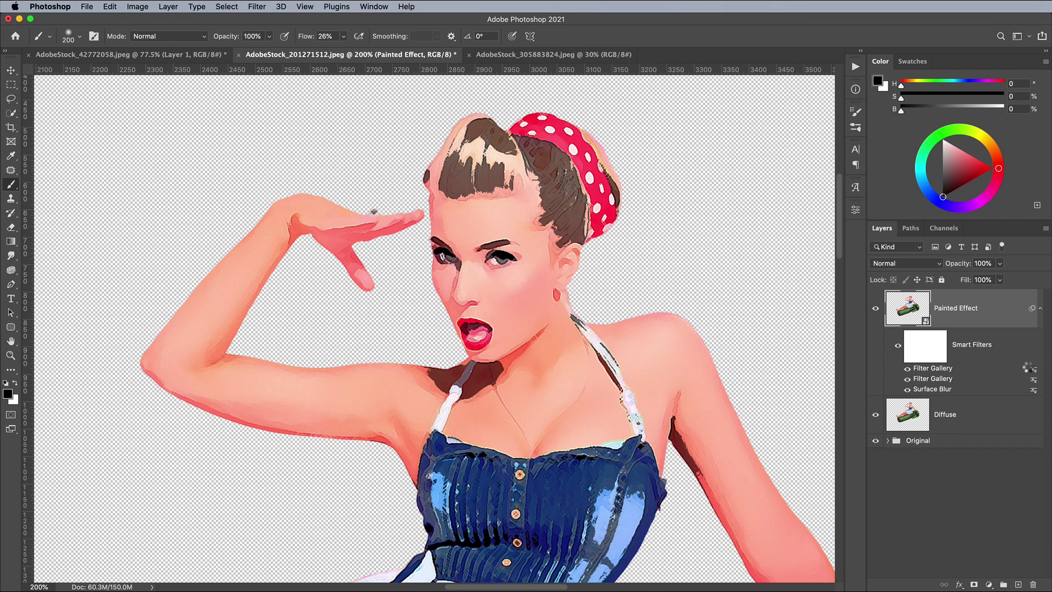
# Step: Set the Poster Edges Filter Gallery's blending to Overlay mode at 60% opacity
pyautogui.doubleClick(1031, 369)
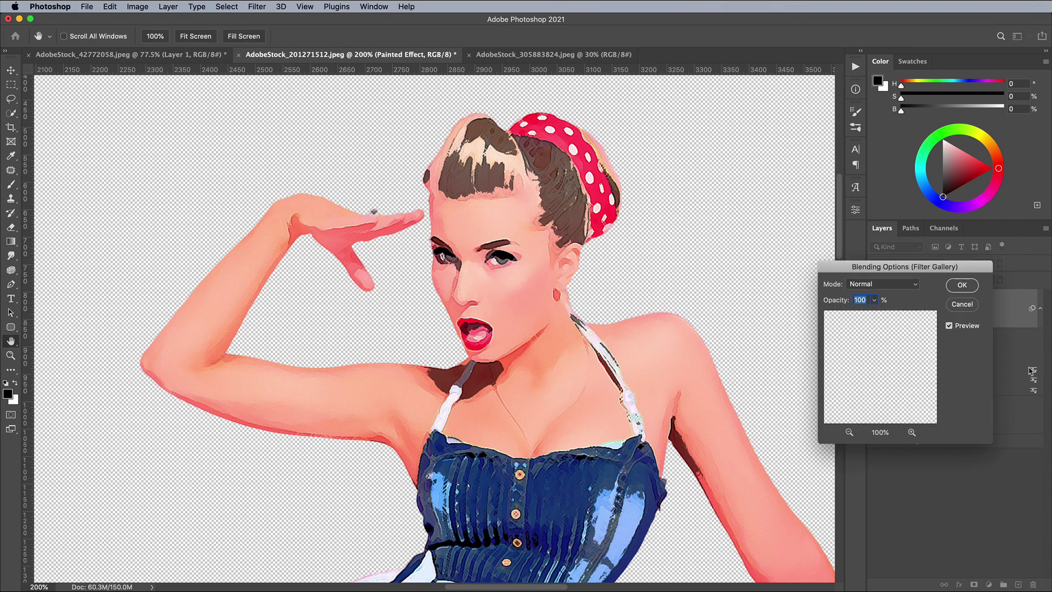
pyautogui.click(882, 284)
pyautogui.click(865, 415)
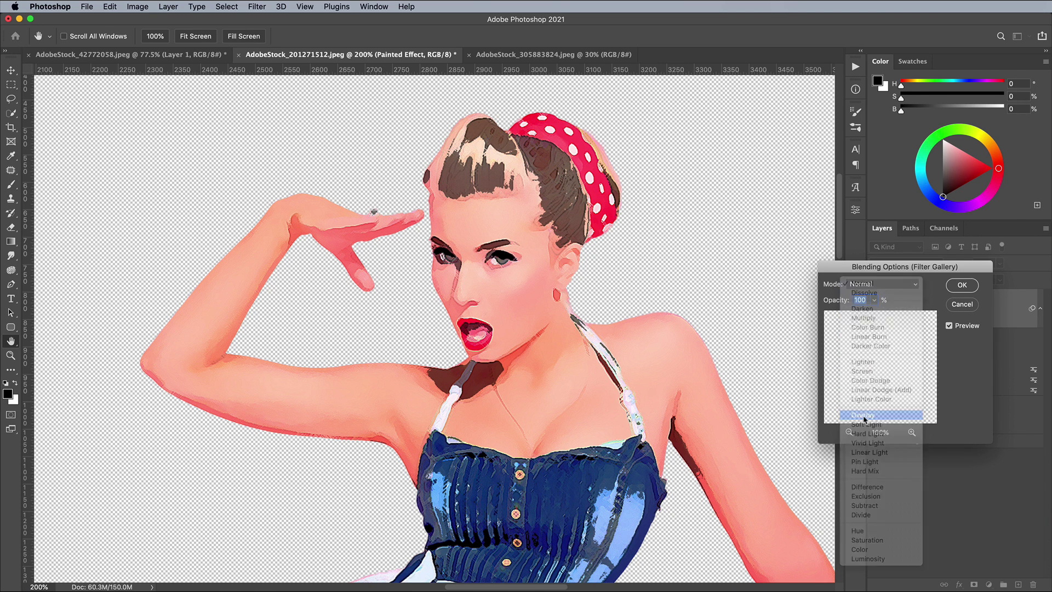
pyautogui.click(875, 301)
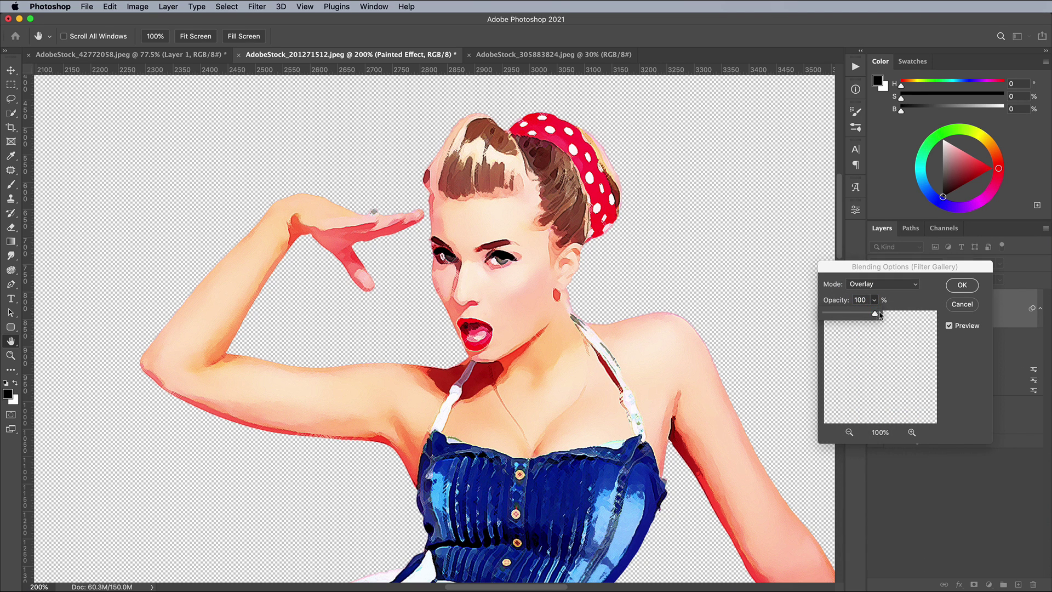
pyautogui.moveTo(879, 315); pyautogui.dragTo(856, 316)
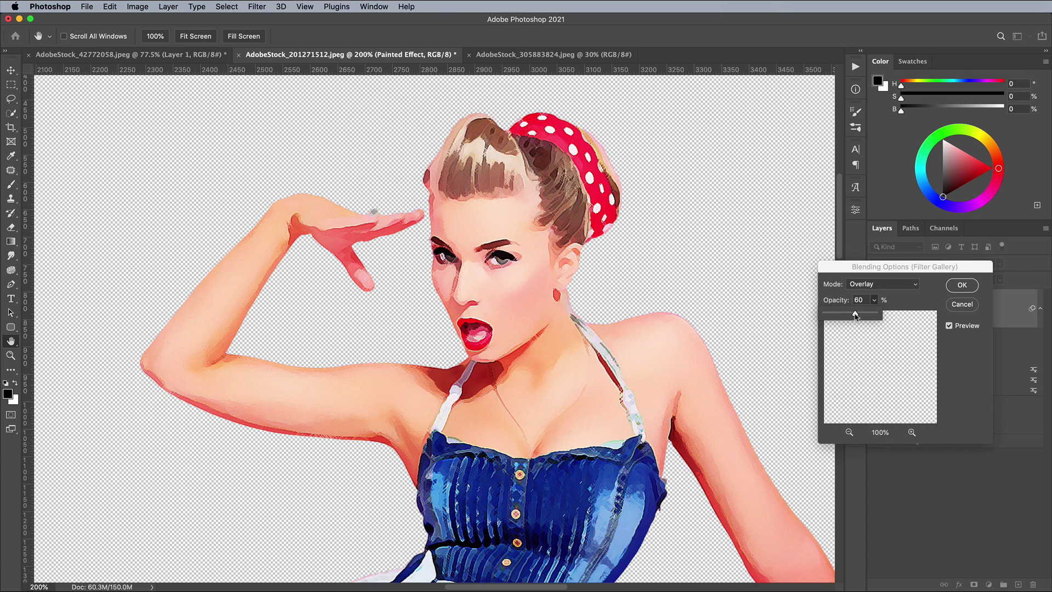
pyautogui.click(962, 285)
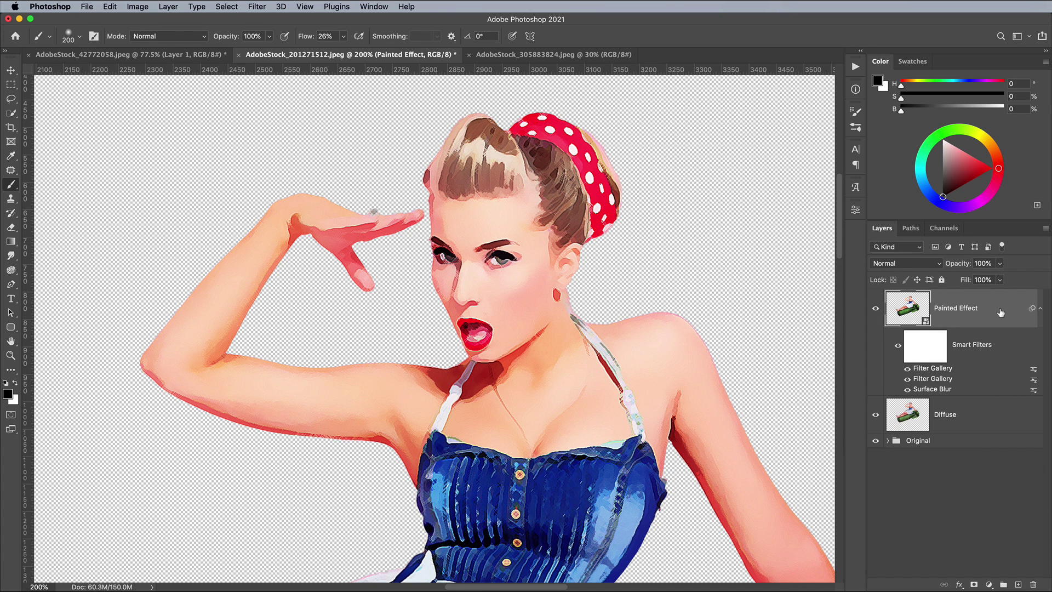
# Step: Duplicate the Painted Effect layer together with its smart filters
pyautogui.moveTo(1000, 313); pyautogui.dragTo(1020, 584)
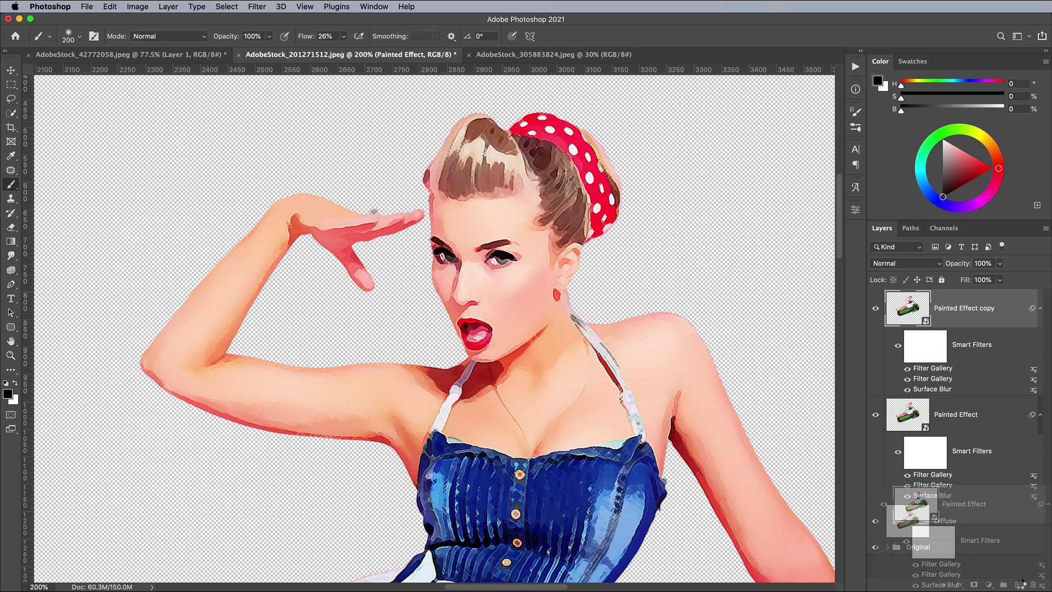
# Step: Rename the duplicated Painted Effect layer to Equalise and clear all of its smart filters
pyautogui.doubleClick(980, 308)
pyautogui.write('Equal')
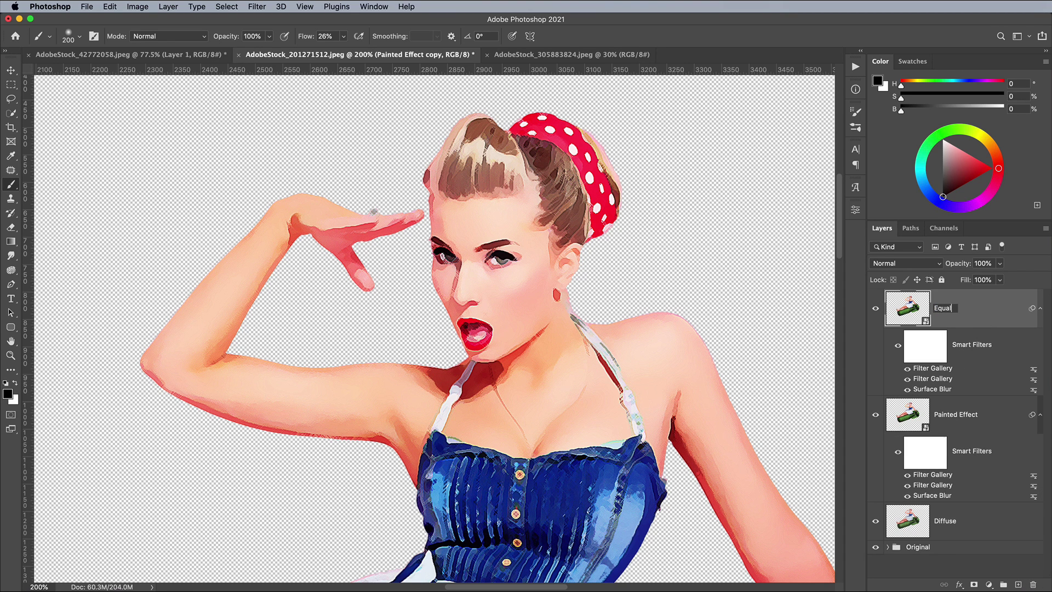
pyautogui.write('ise')
pyautogui.press('Return')
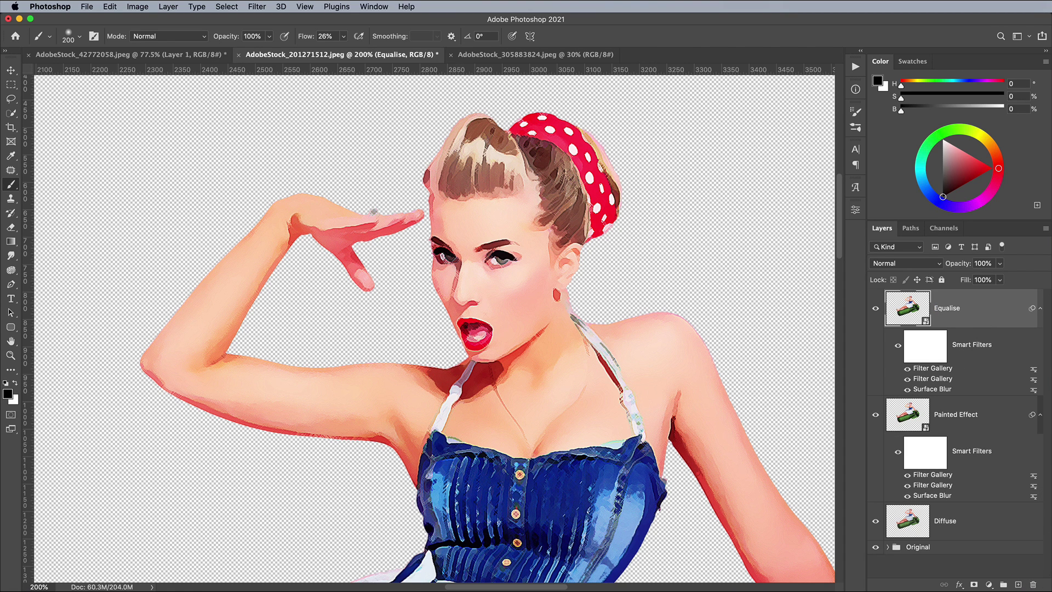
pyautogui.rightClick(989, 347)
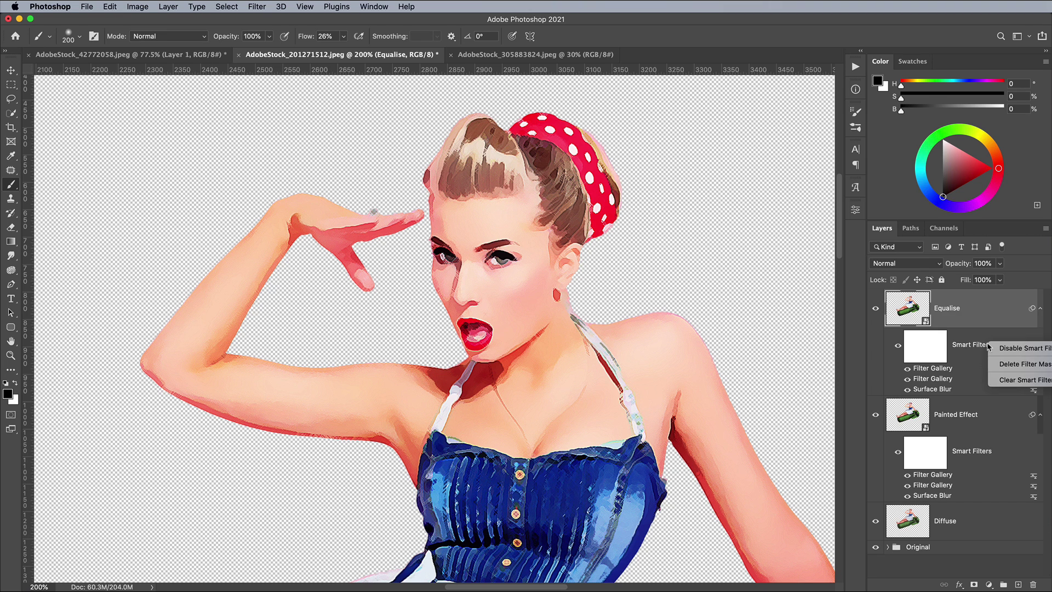
pyautogui.click(1015, 383)
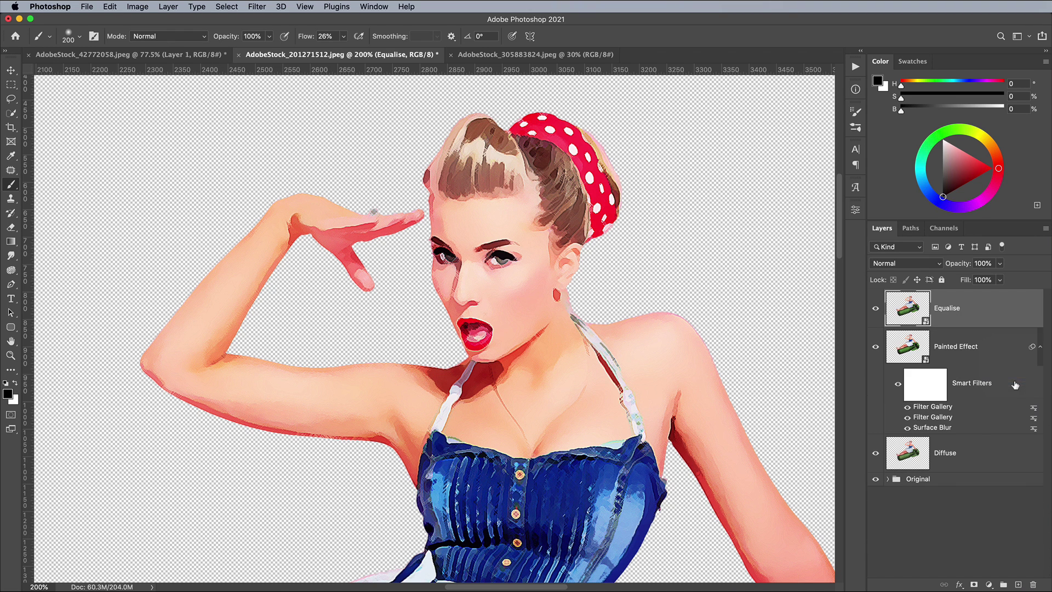
# Step: Desaturate the Equalise layer with a Hue/Saturation adjustment at saturation -100 and invert its tones
pyautogui.click(139, 6)
pyautogui.moveTo(172, 39)
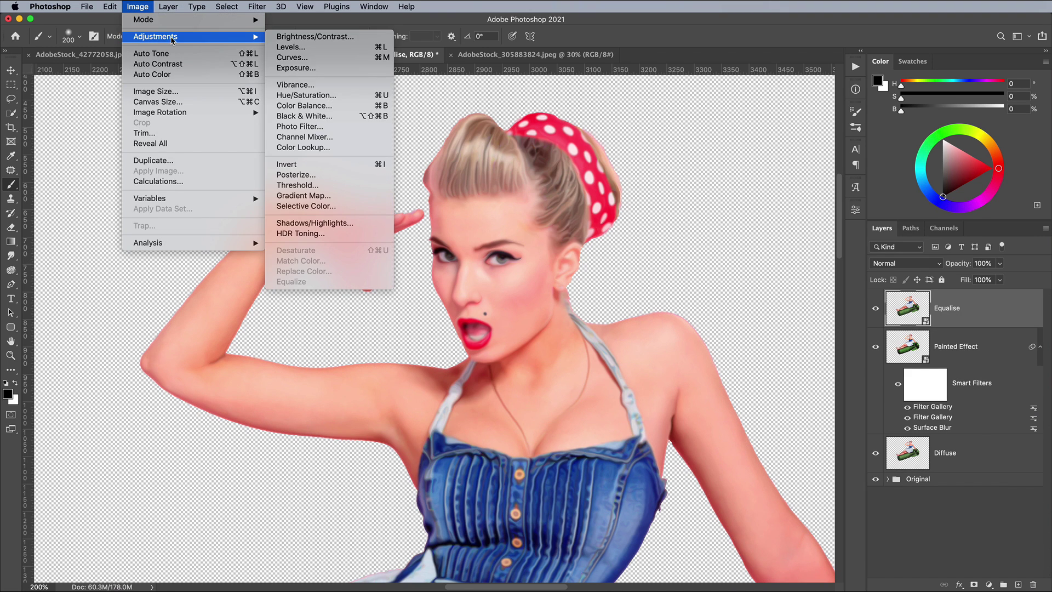
pyautogui.click(310, 99)
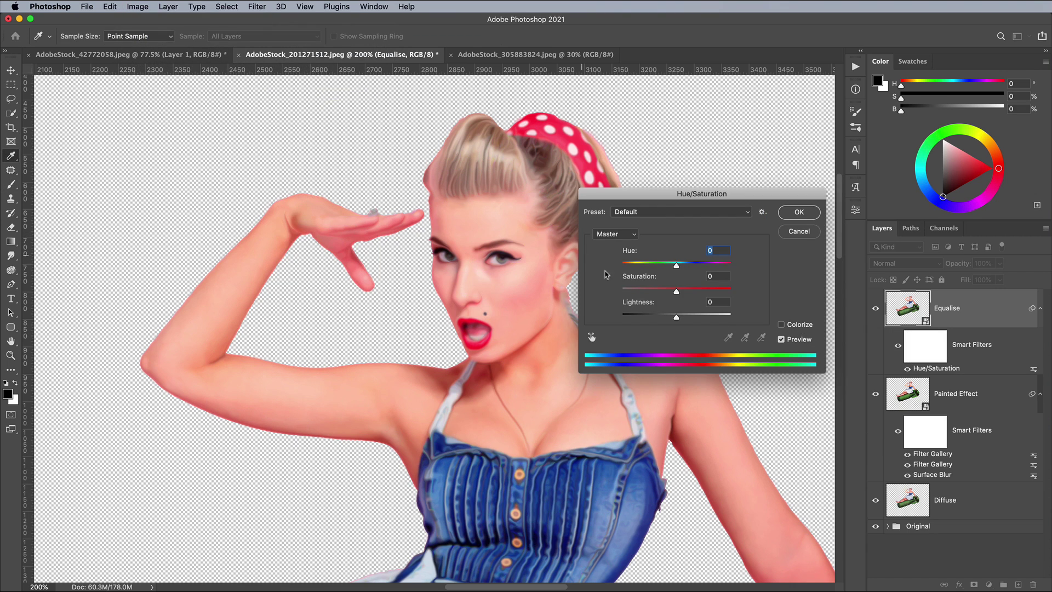
pyautogui.moveTo(676, 291); pyautogui.dragTo(593, 295)
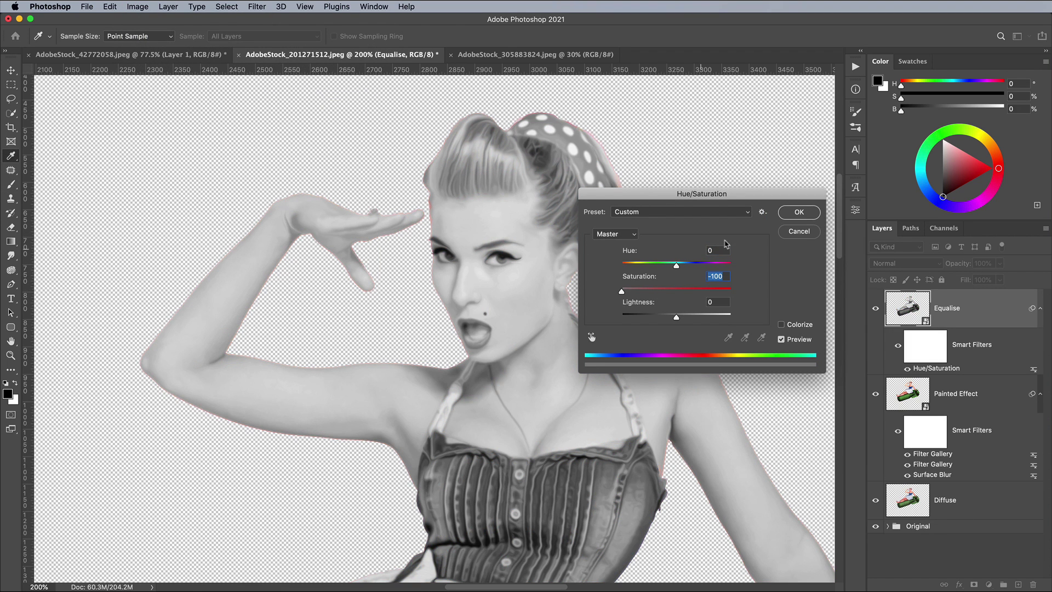
pyautogui.click(799, 213)
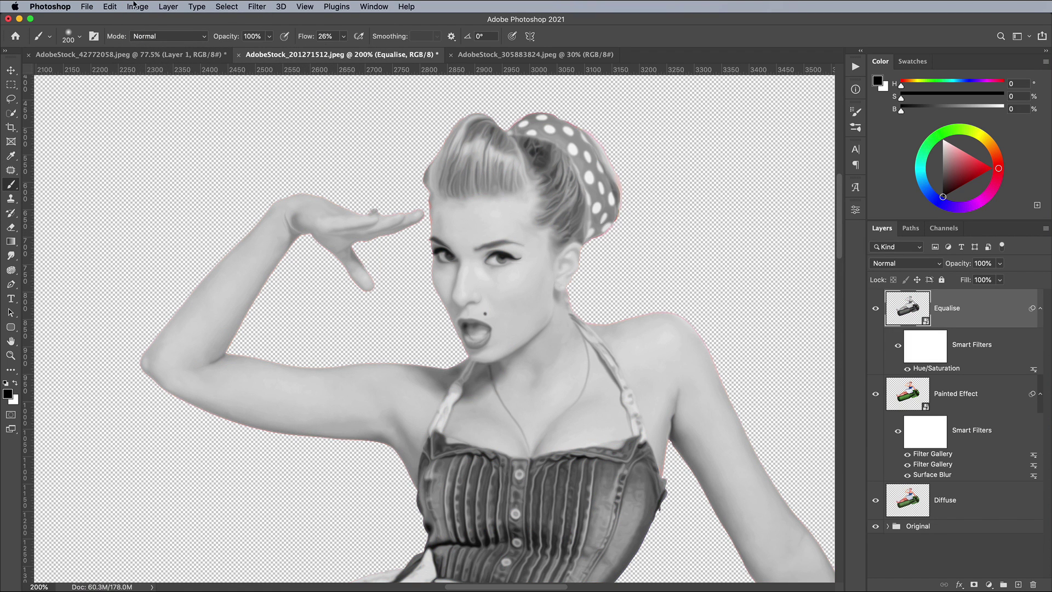
pyautogui.click(135, 6)
pyautogui.moveTo(146, 37)
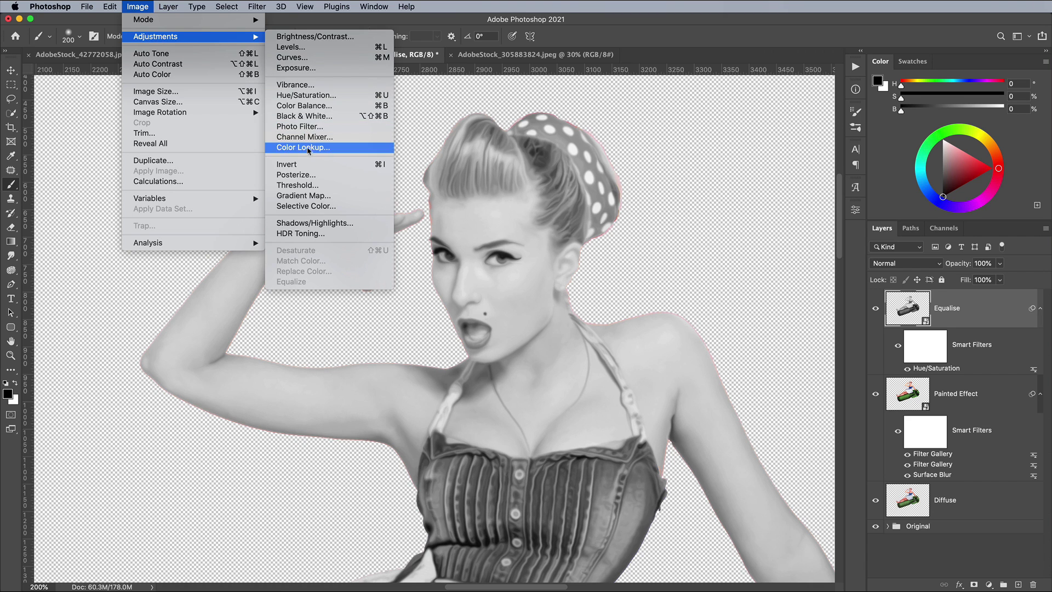
pyautogui.click(308, 164)
# Step: Apply a Gaussian Blur with a radius of 10 pixels to the Equalise layer
pyautogui.click(257, 6)
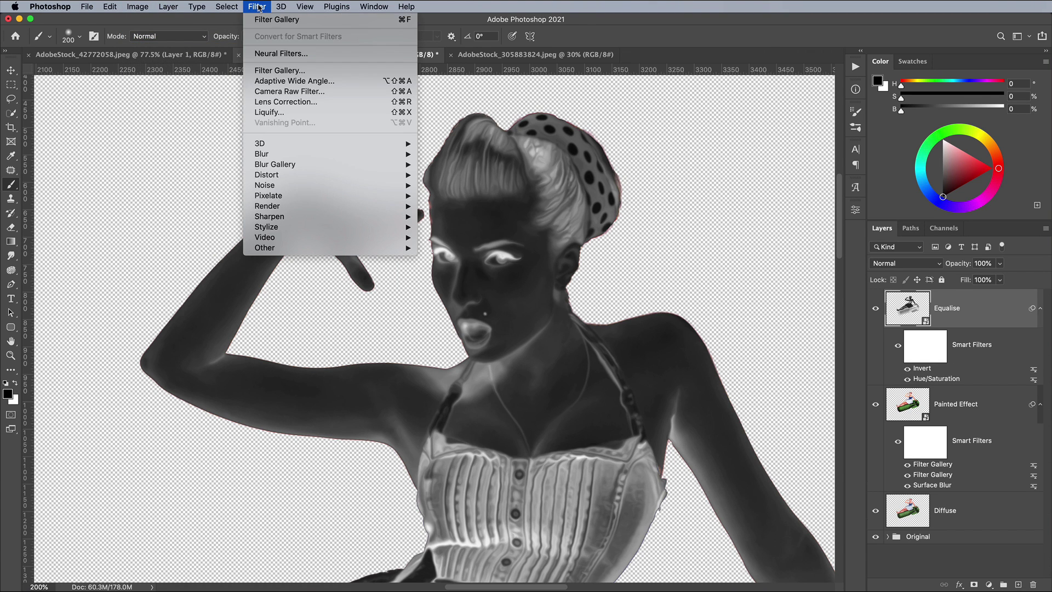
pyautogui.moveTo(296, 155)
pyautogui.click(465, 196)
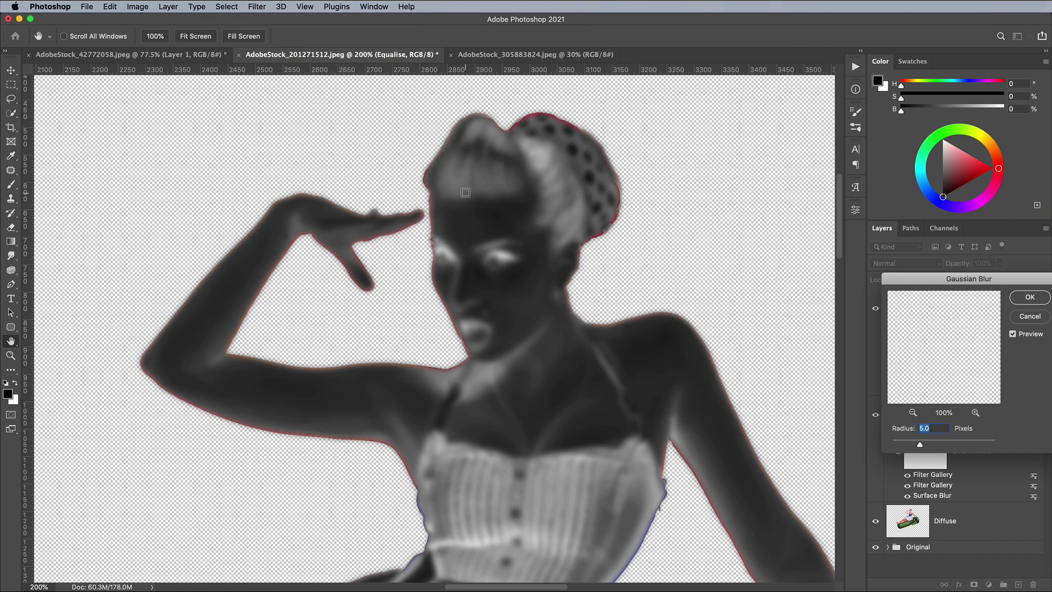
pyautogui.moveTo(955, 281); pyautogui.dragTo(721, 227)
pyautogui.write('15')
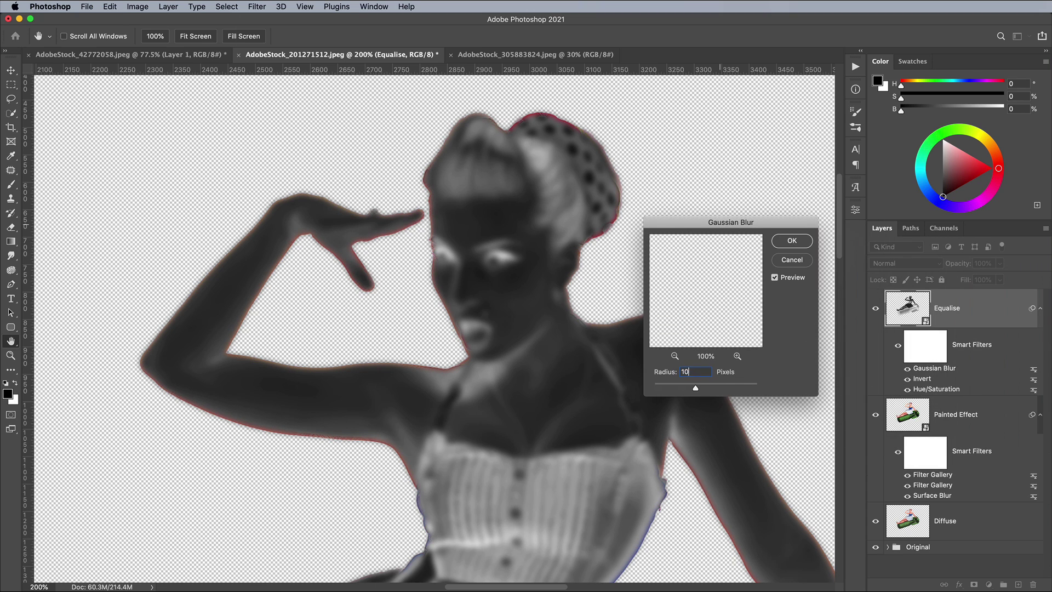
pyautogui.click(801, 240)
pyautogui.press('b')
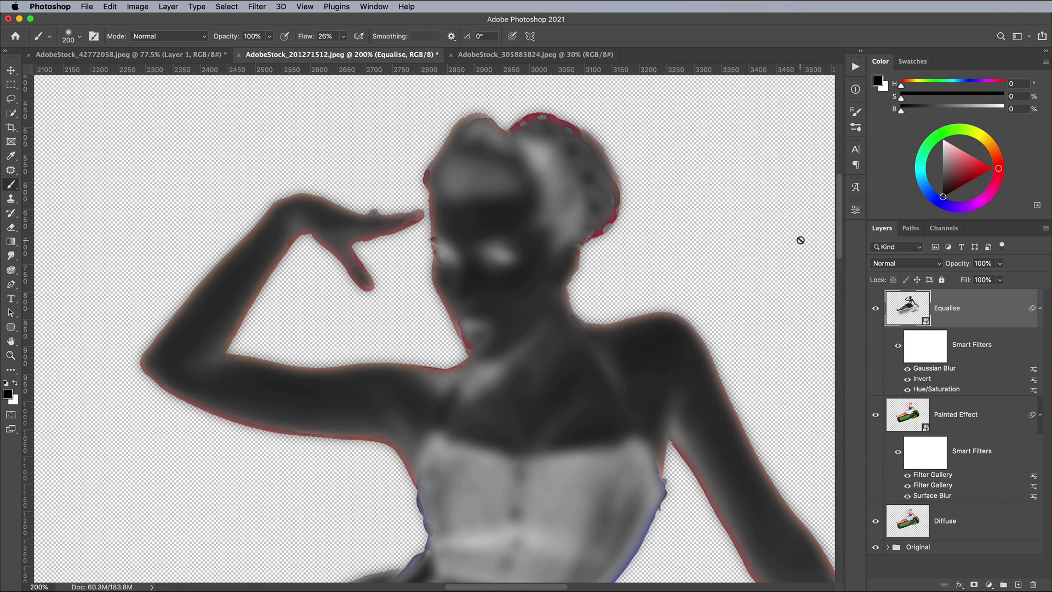
# Step: Set the Equalise layer to Overlay blending, mask it to the Painted Effect layer's outline, and compare the artwork with it hidden and shown
pyautogui.click(892, 264)
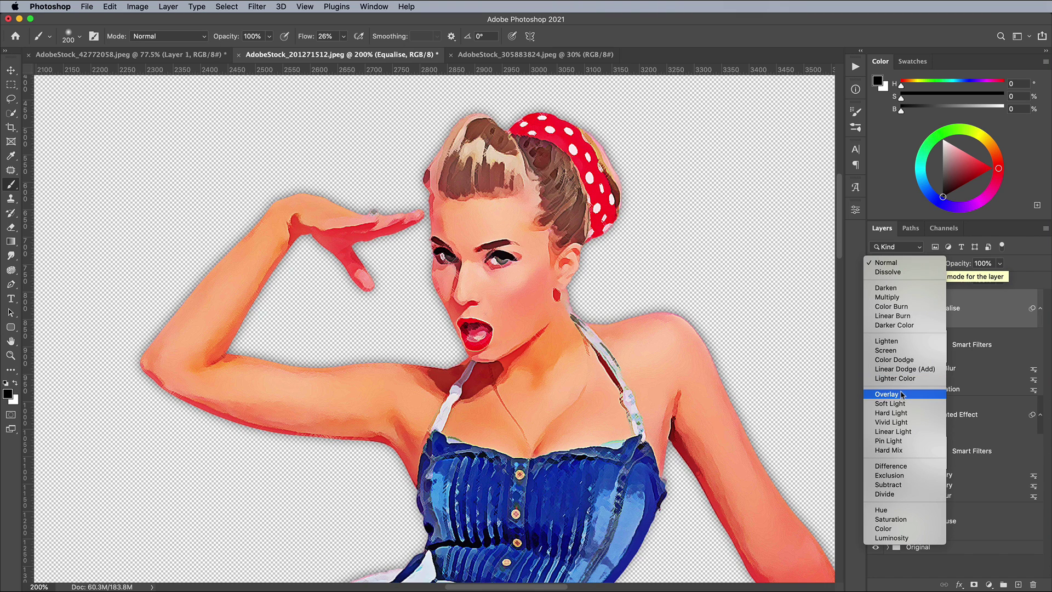
pyautogui.click(903, 395)
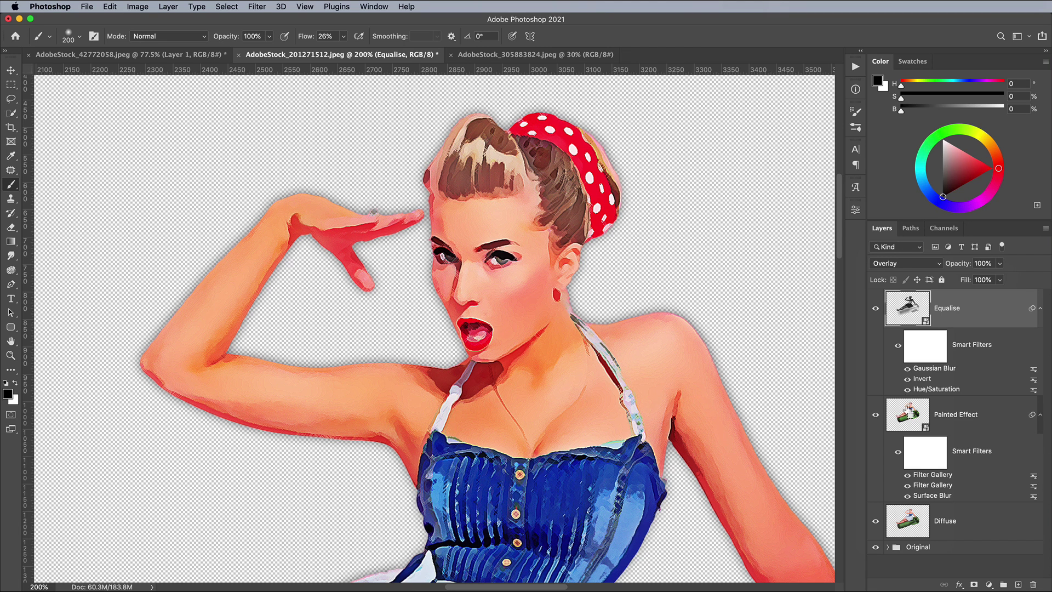
pyautogui.keyDown('super'); pyautogui.click(908, 418); pyautogui.keyUp('super')
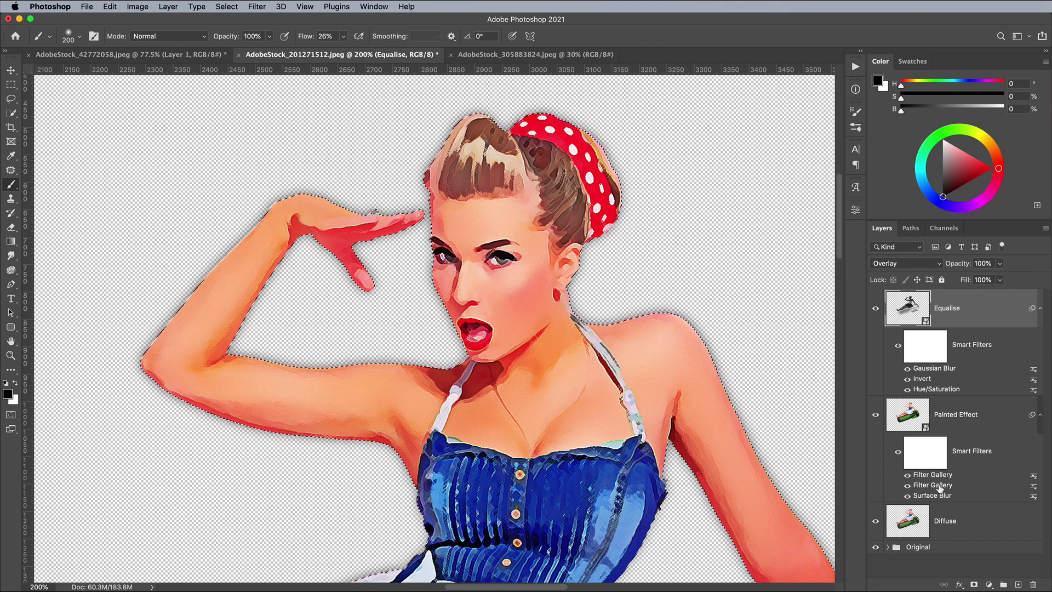
pyautogui.click(973, 585)
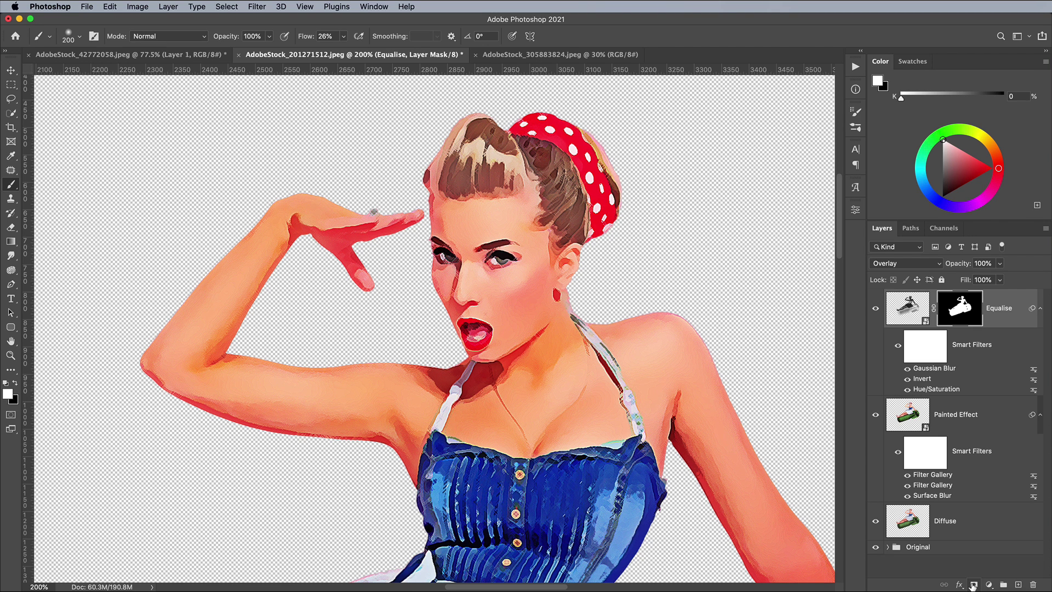
pyautogui.press('super+minus')
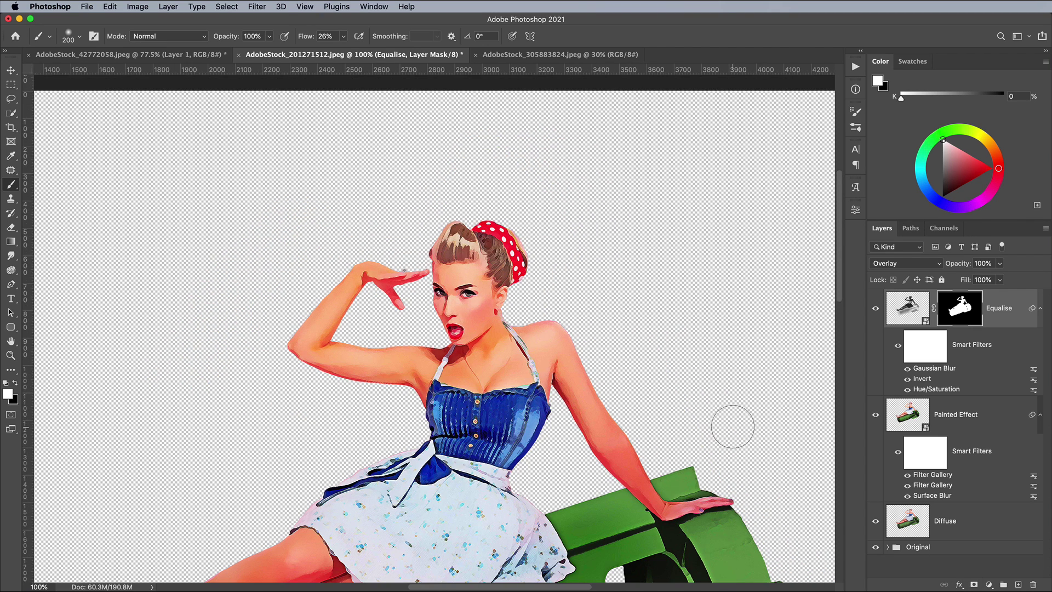
pyautogui.moveTo(735, 426); pyautogui.dragTo(721, 302)
pyautogui.click(876, 308)
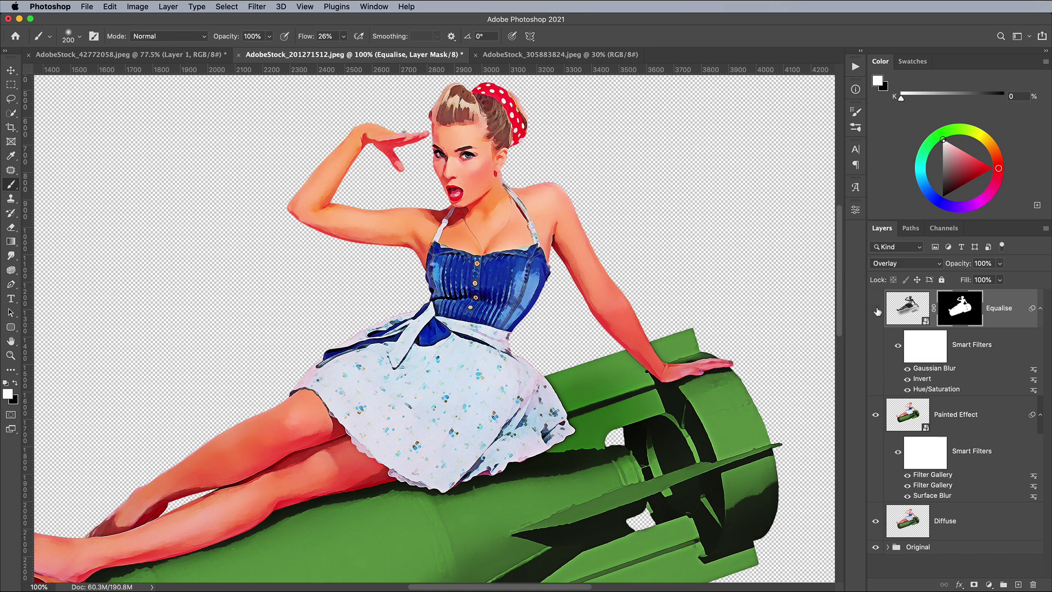
pyautogui.click(876, 310)
# Step: Add the white text "Lady" in CornerStoreJF Regular at 49.44 pt in the empty area beside the woman
pyautogui.click(10, 300)
pyautogui.moveTo(219, 255); pyautogui.dragTo(462, 264)
pyautogui.click(328, 200)
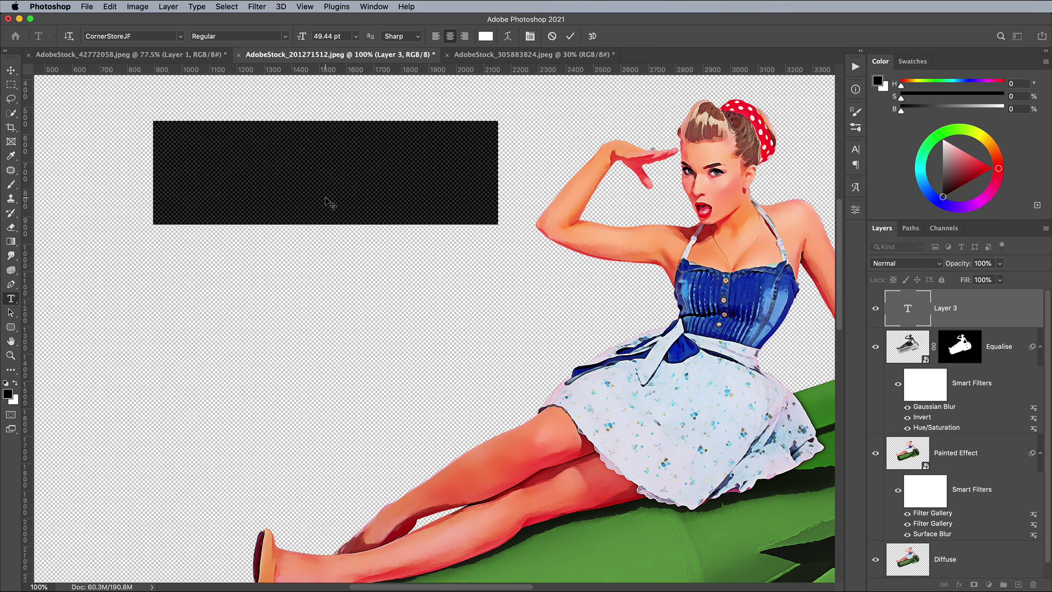
pyautogui.write('Lady')
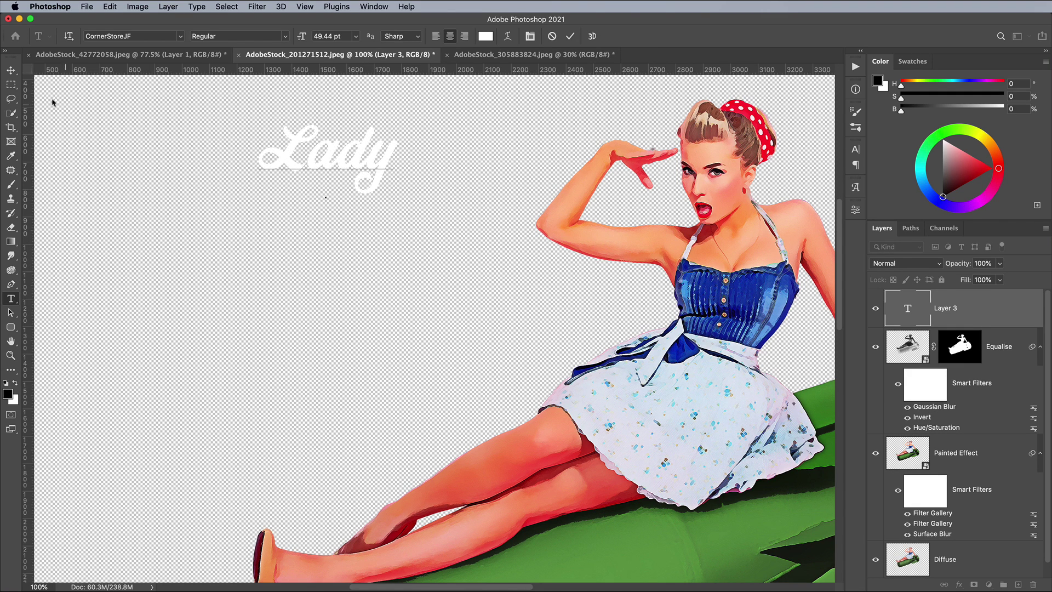
# Step: Duplicate the "Lady" text, change the copy to "Luck", and position it closely beneath the first word
pyautogui.click(11, 70)
pyautogui.moveTo(313, 165); pyautogui.dragTo(333, 257)
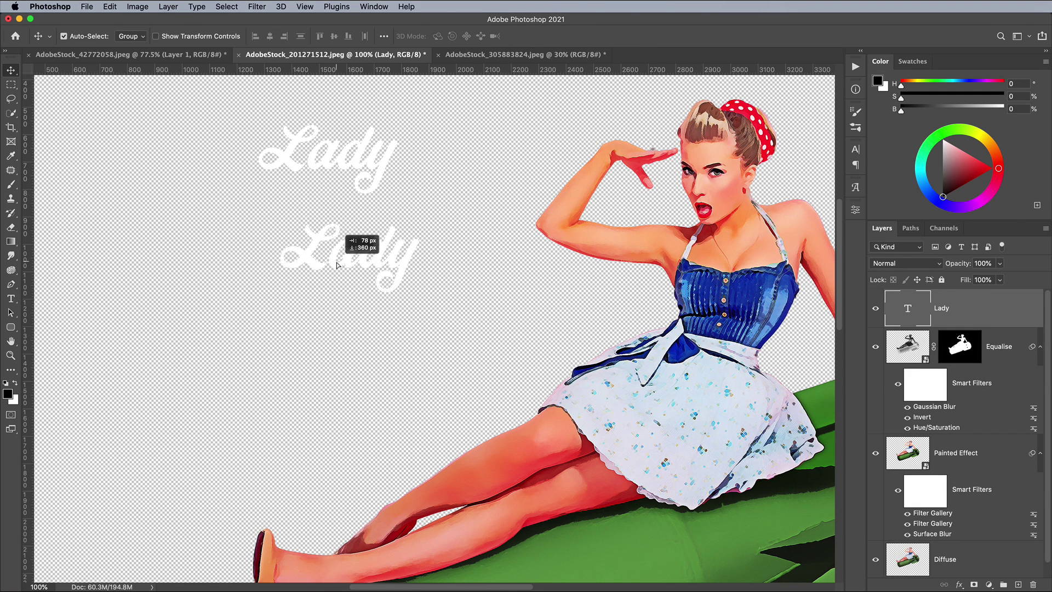
pyautogui.doubleClick(336, 260)
pyautogui.write('Luck')
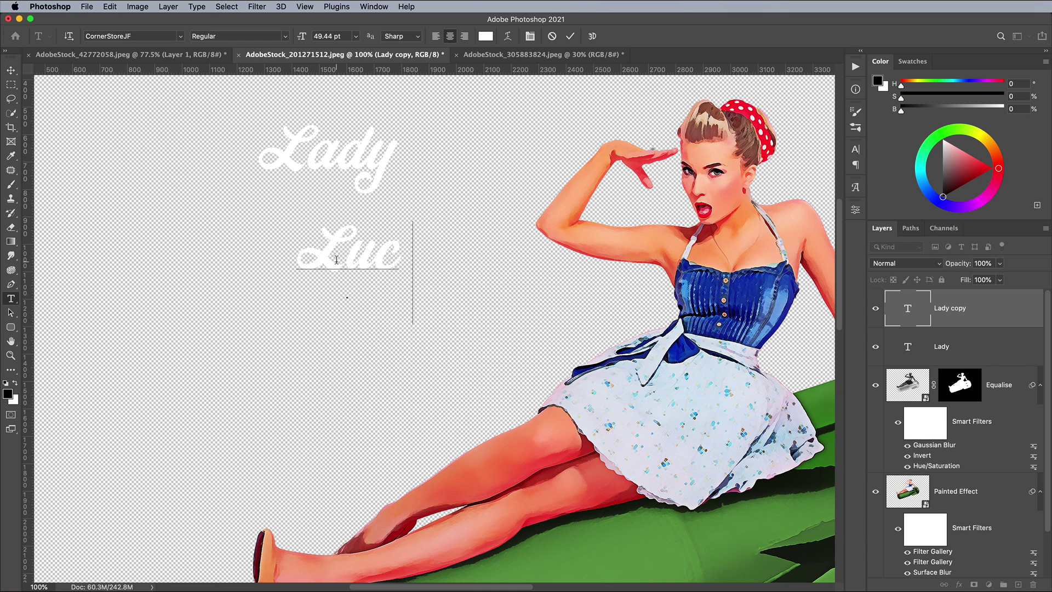
pyautogui.click(11, 70)
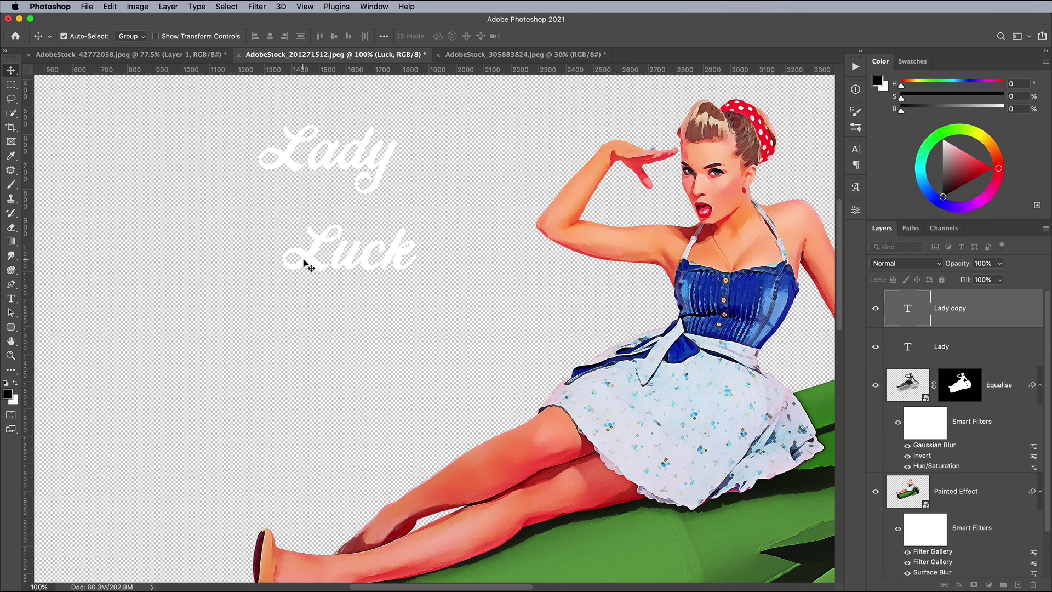
pyautogui.moveTo(305, 263); pyautogui.dragTo(306, 221)
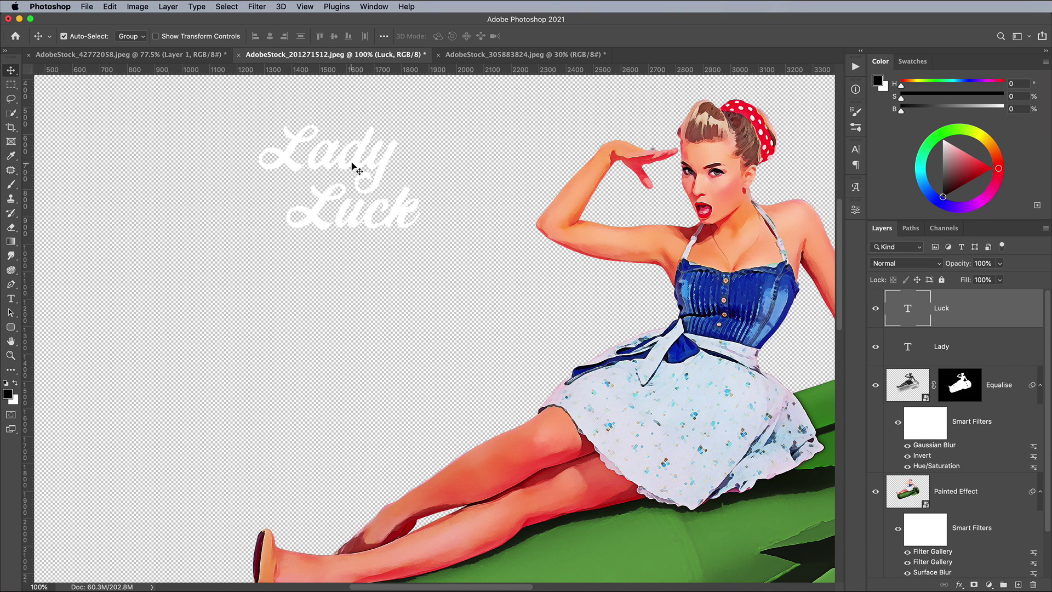
# Step: Scale both title words together to about 200%, skew them vertically by about -14.4°, and place them beside the woman's raised arm
pyautogui.keyDown('shift'); pyautogui.click(352, 165); pyautogui.keyUp('shift')
pyautogui.press('super+t')
pyautogui.moveTo(412, 227); pyautogui.dragTo(460, 236)
pyautogui.rightClick(423, 199)
pyautogui.click(441, 237)
pyautogui.scroll(3, 510, 312)
pyautogui.press('super+minus')
pyautogui.scroll(-1, 425, 274)
pyautogui.moveTo(374, 247); pyautogui.dragTo(415, 277)
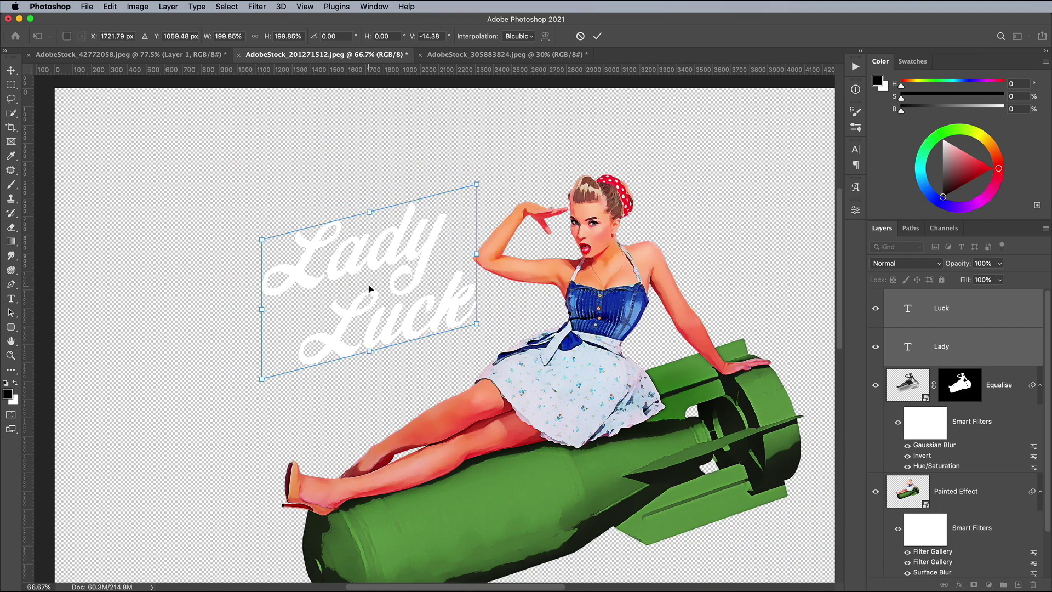
pyautogui.press('Return')
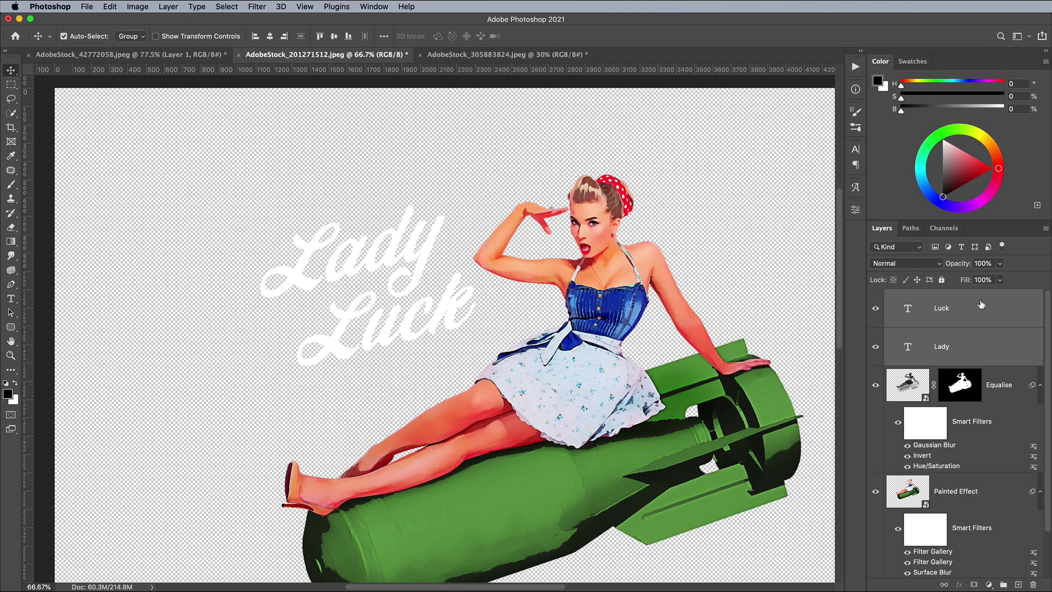
# Step: Group the two text layers and name the group Lady Luck
pyautogui.press('super+g')
pyautogui.doubleClick(921, 296)
pyautogui.write('Lady Luck')
pyautogui.press('Return')
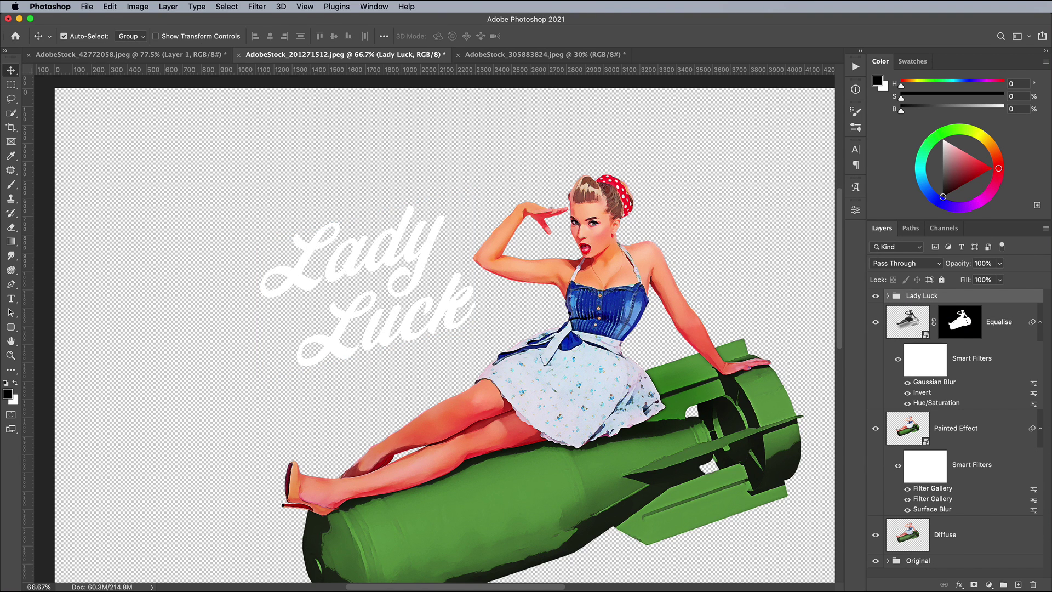
# Step: Add a Drop Shadow to the Lady Luck group in Normal blend mode, with a blue sampled from the woman's denim bodice
pyautogui.doubleClick(954, 297)
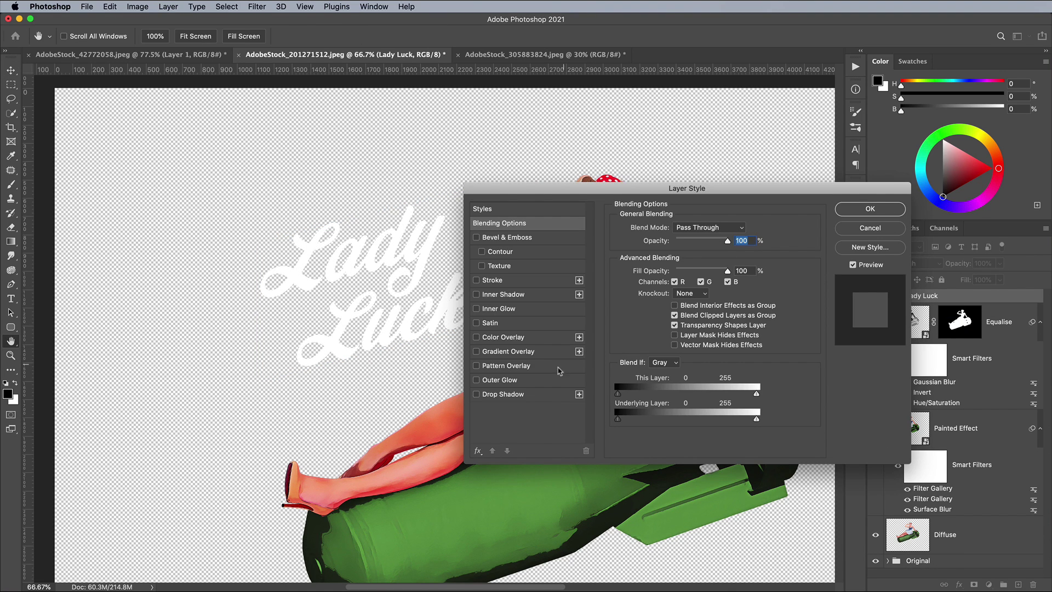
pyautogui.click(503, 394)
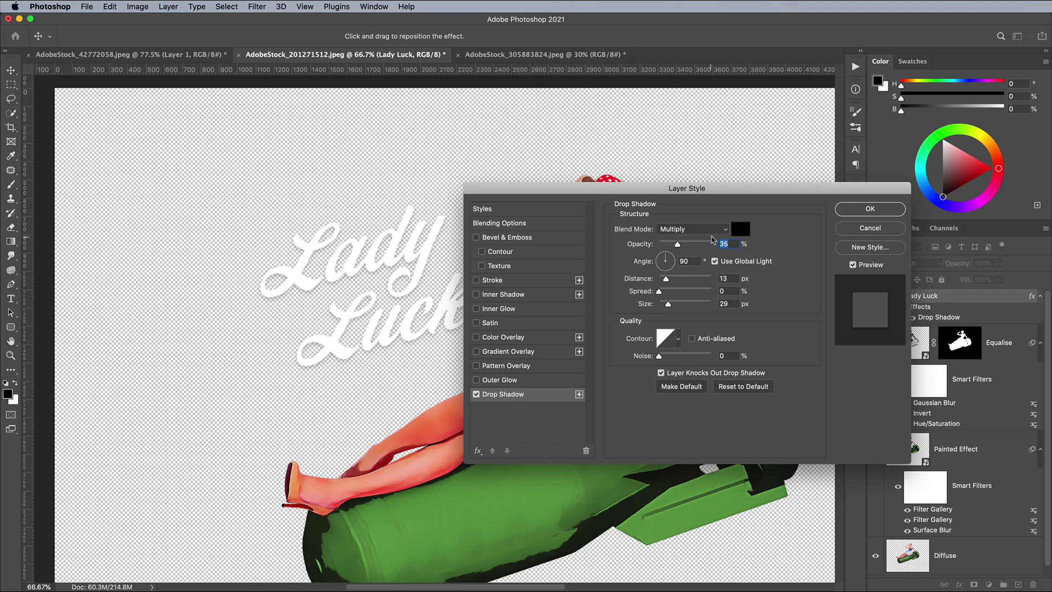
pyautogui.click(712, 234)
pyautogui.click(655, 197)
pyautogui.moveTo(641, 194); pyautogui.dragTo(846, 194)
pyautogui.click(944, 228)
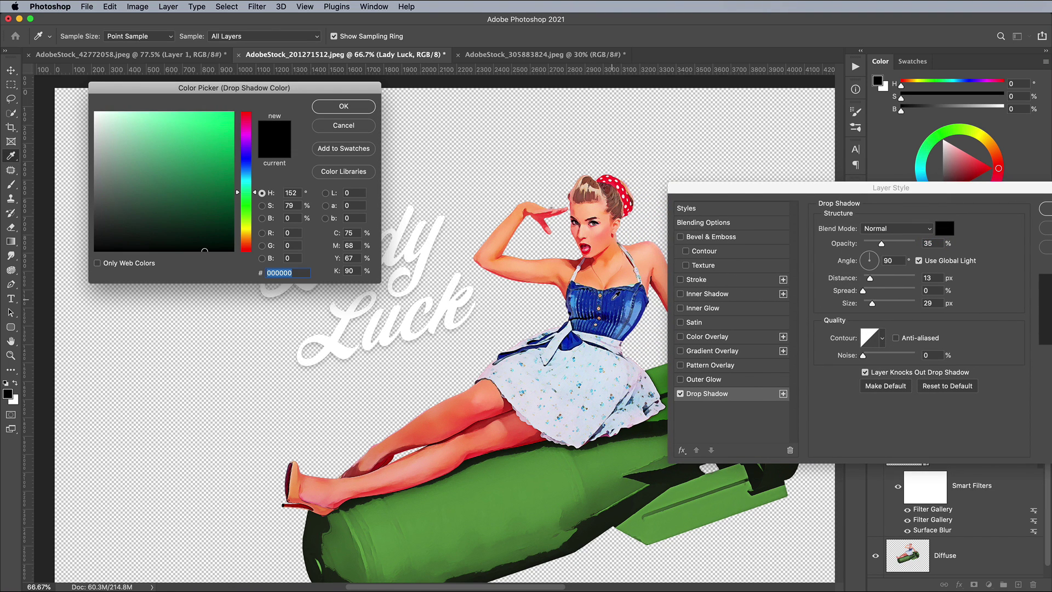
pyautogui.click(609, 300)
pyautogui.click(341, 109)
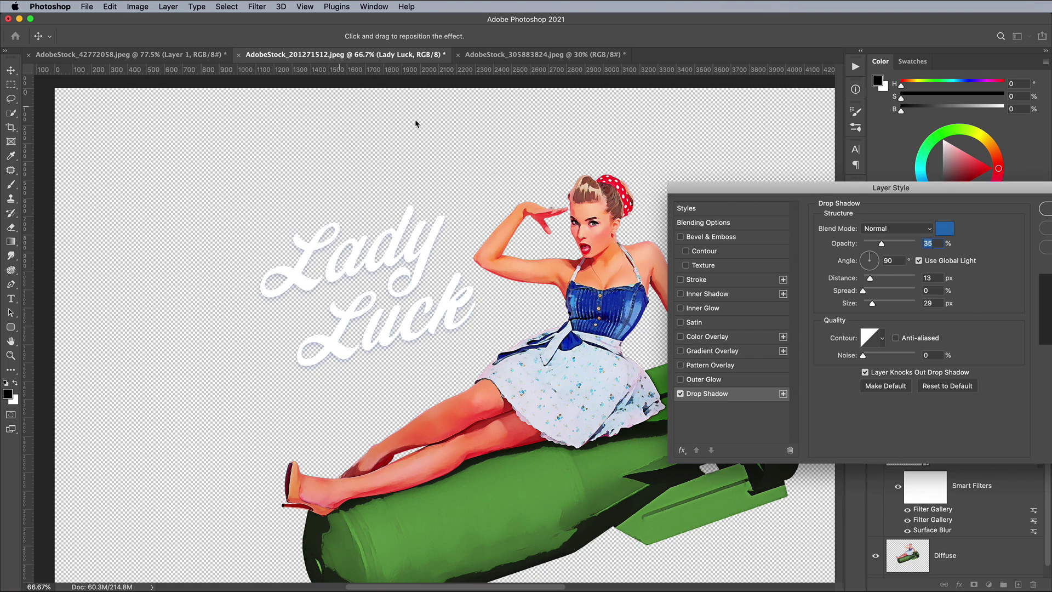
# Step: Harden the title's drop shadow with 100% opacity, 26 px distance, 100% spread and 0 px size
pyautogui.moveTo(882, 243); pyautogui.dragTo(915, 243)
pyautogui.moveTo(875, 278); pyautogui.dragTo(859, 305)
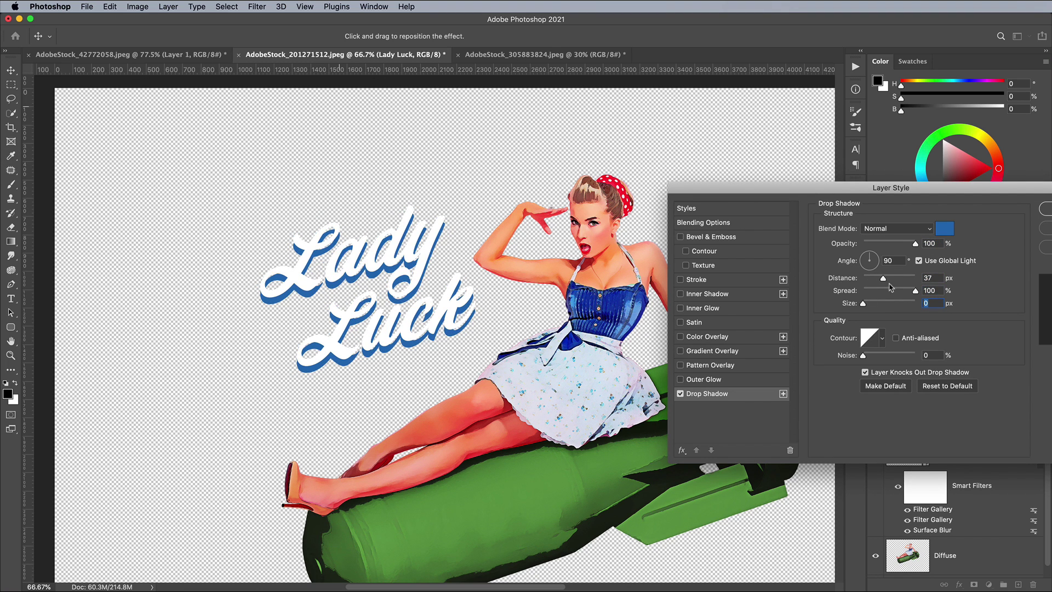
pyautogui.press('super+1')
pyautogui.moveTo(852, 191); pyautogui.dragTo(737, 190)
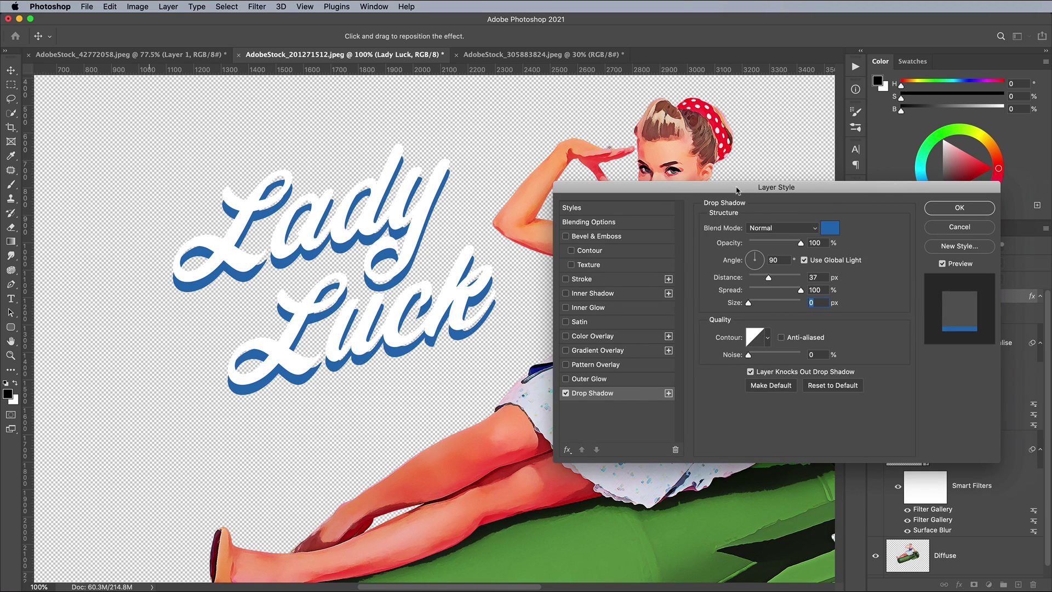
pyautogui.moveTo(768, 279); pyautogui.dragTo(763, 280)
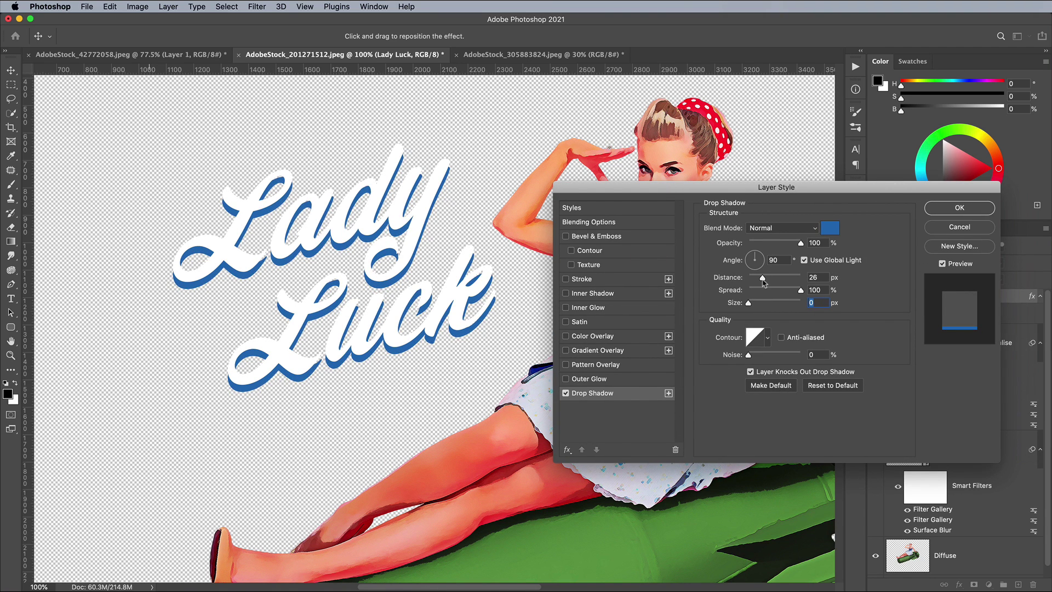
# Step: Apply the title's drop shadow, select the whole canvas and copy the merged artwork
pyautogui.click(763, 280)
pyautogui.click(937, 211)
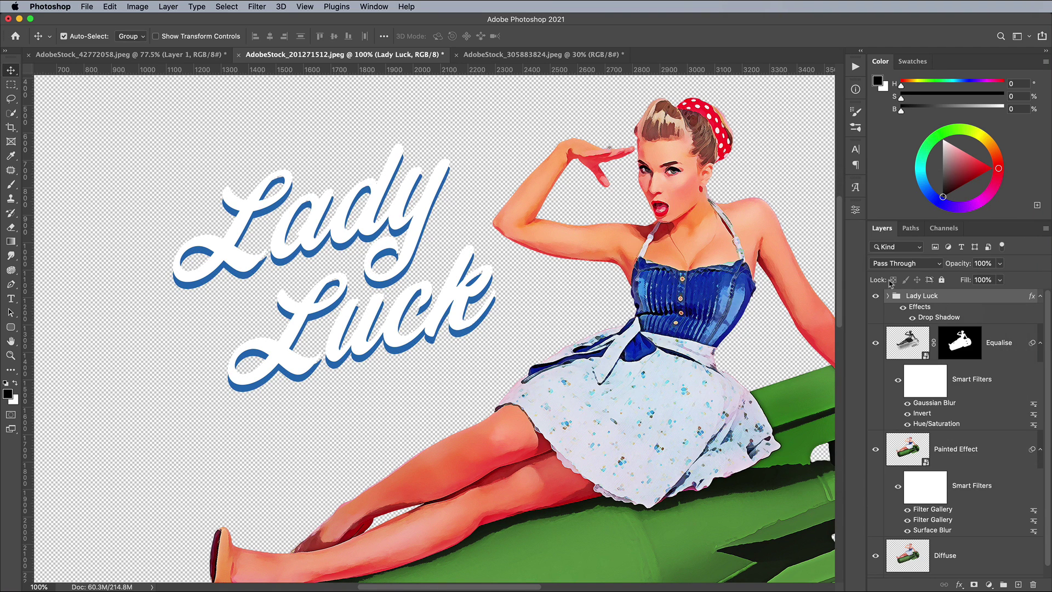
pyautogui.click(227, 7)
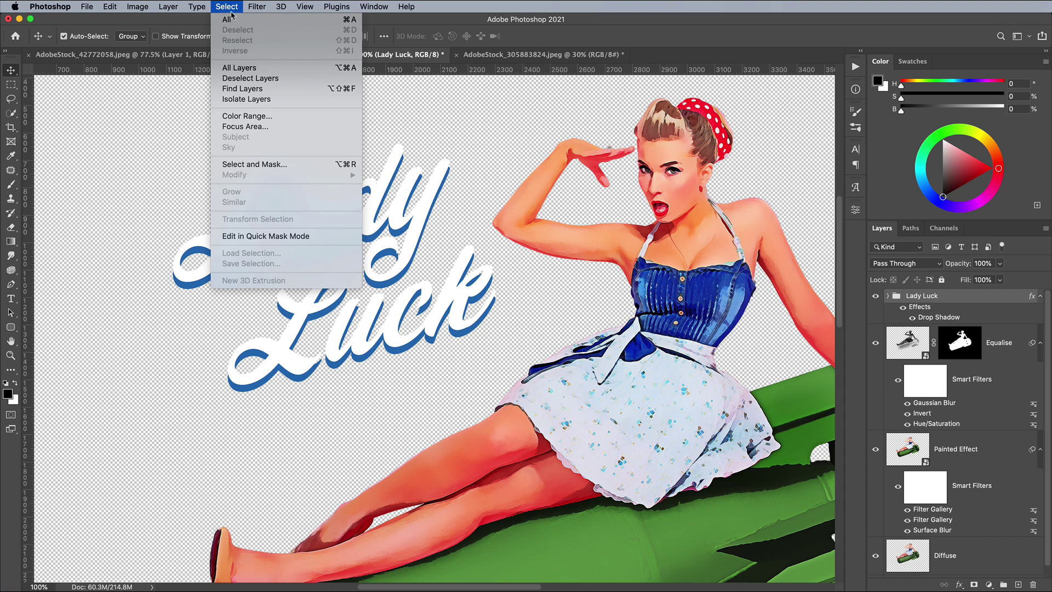
pyautogui.click(231, 19)
pyautogui.click(111, 6)
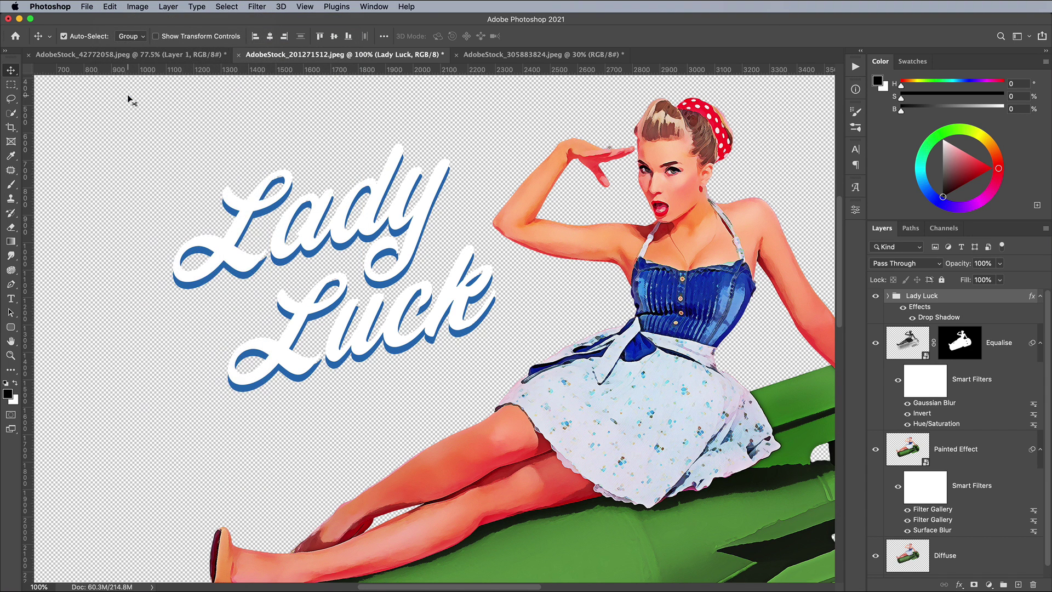
# Step: Switch to the riveted green metal panel image and resize it to 3000 pixels wide, keeping its proportions
pyautogui.click(503, 55)
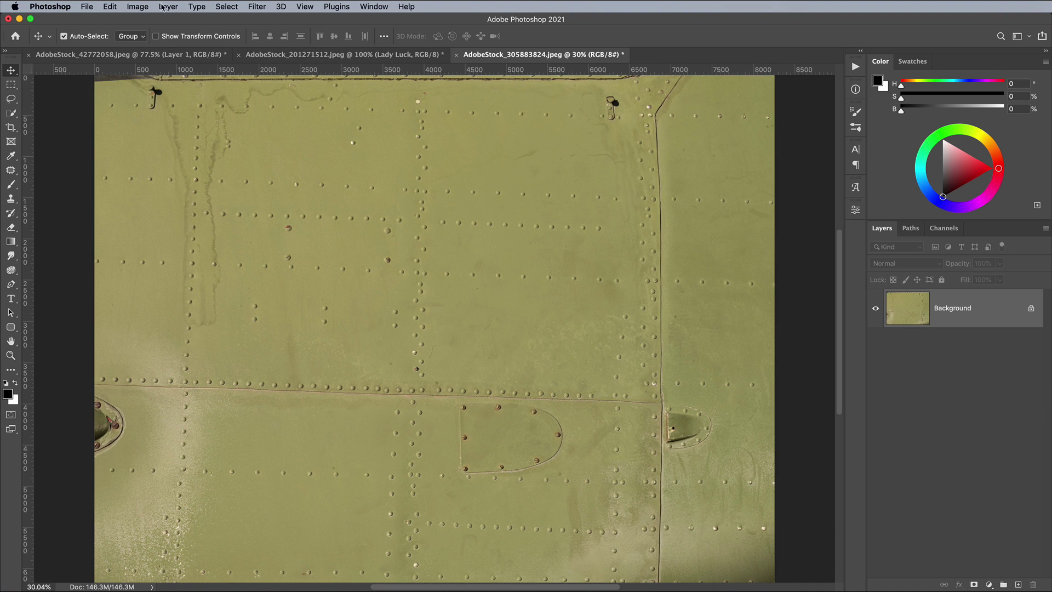
pyautogui.click(138, 6)
pyautogui.click(163, 91)
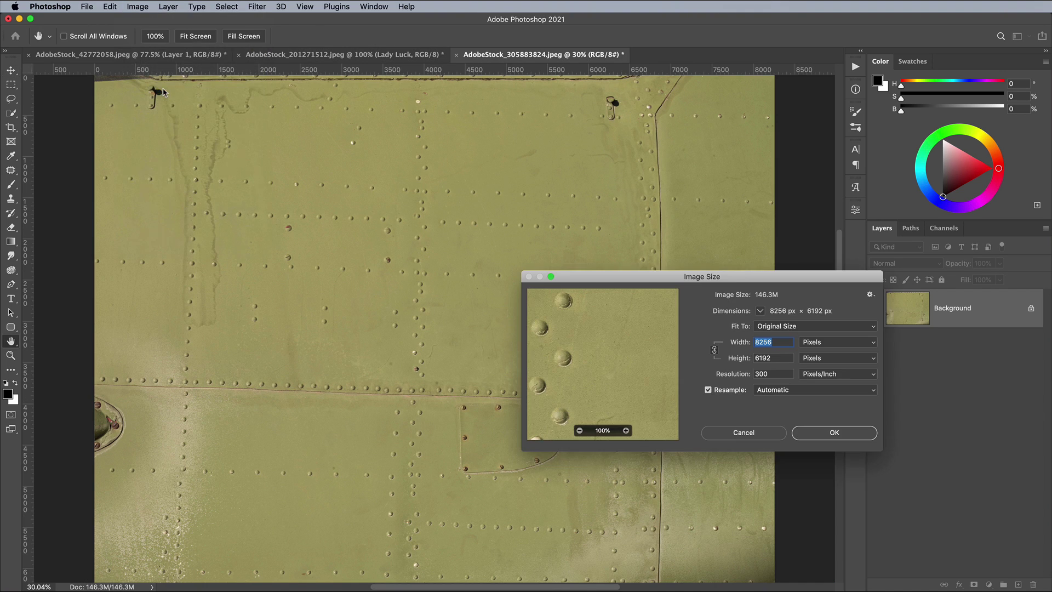
pyautogui.moveTo(676, 278); pyautogui.dragTo(491, 240)
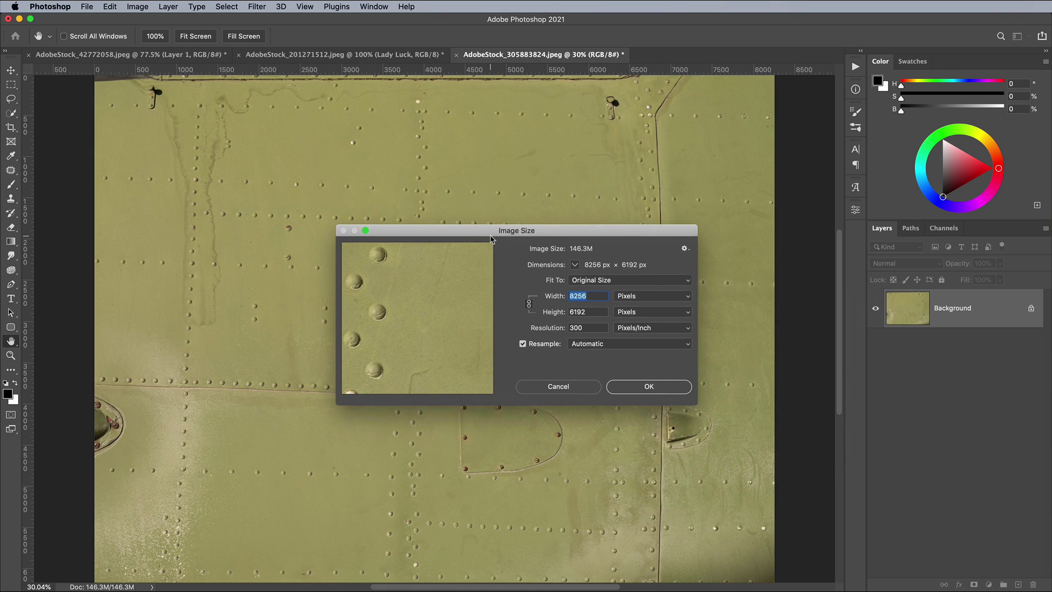
pyautogui.write('3000')
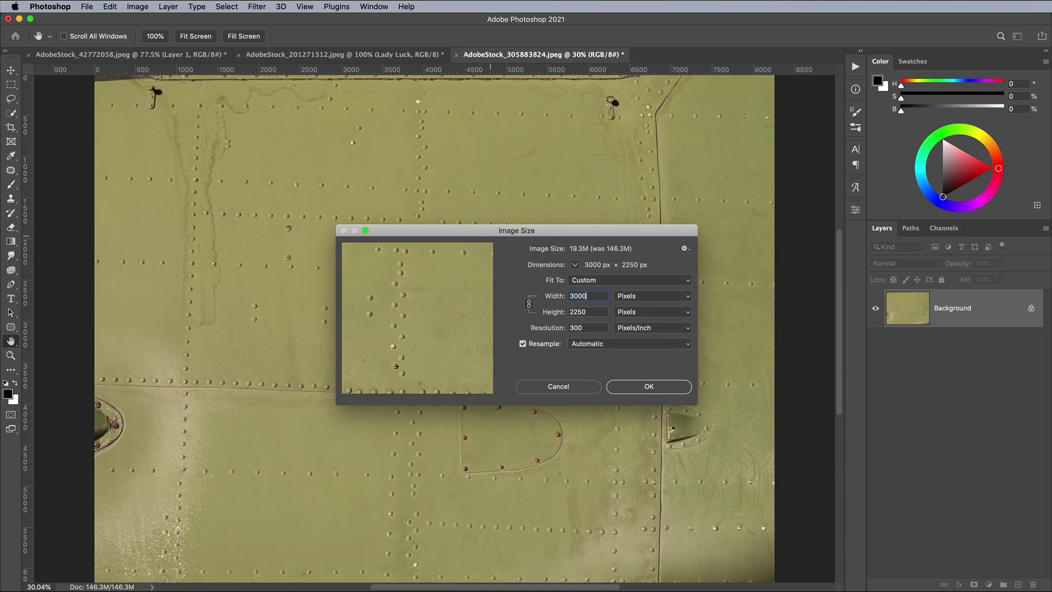
pyautogui.press('Return')
pyautogui.press('v')
pyautogui.press('super+equal')
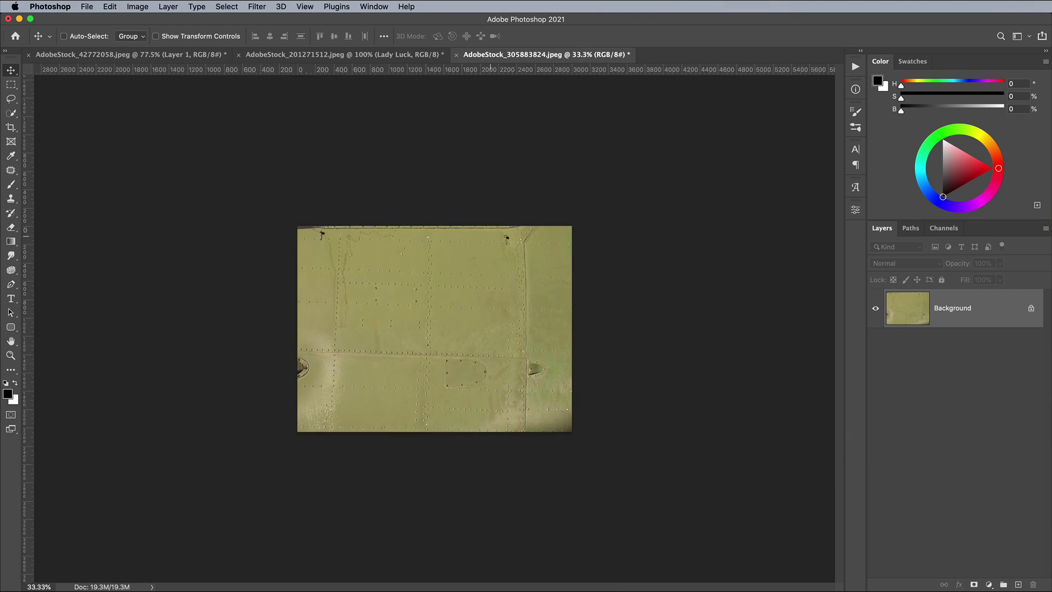
pyautogui.press('super+equal')
pyautogui.press('super+equal')
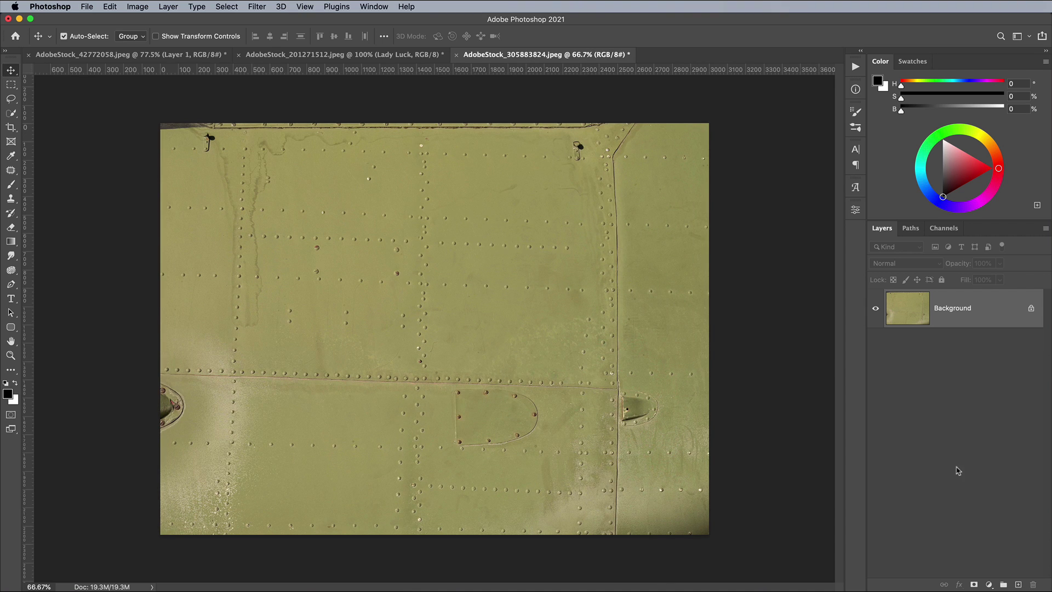
# Step: Add a Hue/Saturation adjustment layer above the metal panel with Saturation at about -30
pyautogui.click(989, 585)
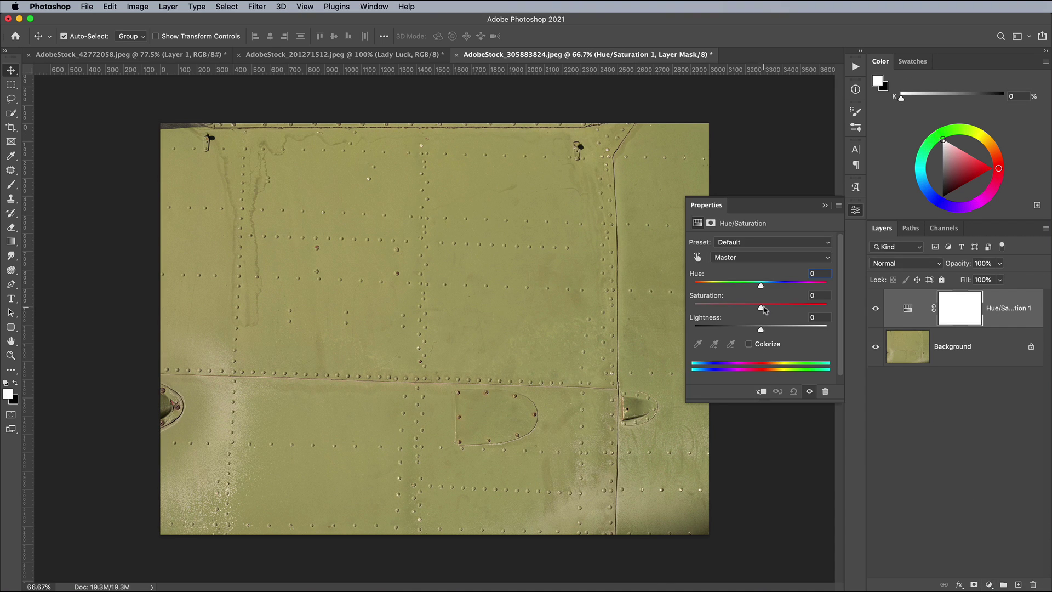
pyautogui.moveTo(762, 308); pyautogui.dragTo(746, 308)
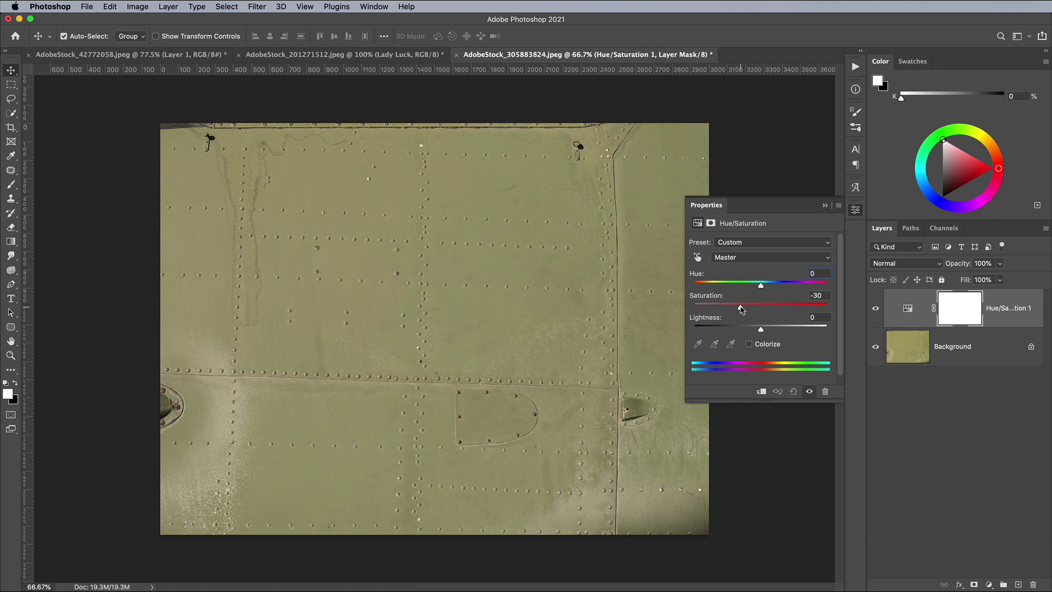
pyautogui.click(856, 212)
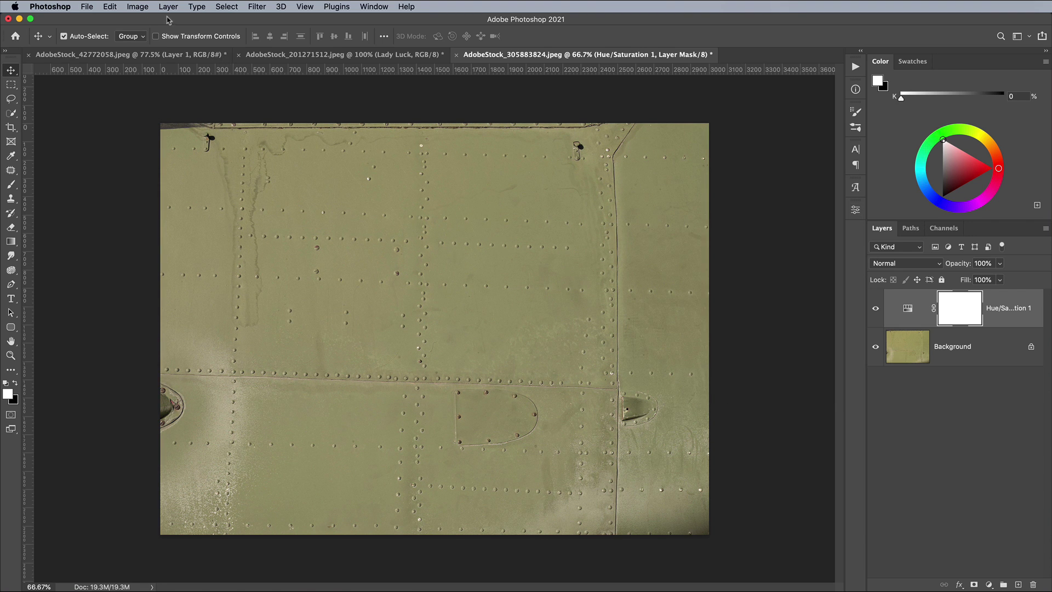
# Step: Paste the merged pin-up artwork onto the metal panel, and scale and position it to fit within the canvas
pyautogui.click(110, 7)
pyautogui.click(122, 106)
pyautogui.hotkey('ctrl', 't')
pyautogui.moveTo(194, 128); pyautogui.dragTo(220, 153)
pyautogui.moveTo(383, 329); pyautogui.dragTo(417, 340)
pyautogui.moveTo(230, 540); pyautogui.dragTo(238, 516)
pyautogui.moveTo(393, 434); pyautogui.dragTo(379, 433)
pyautogui.press('Return')
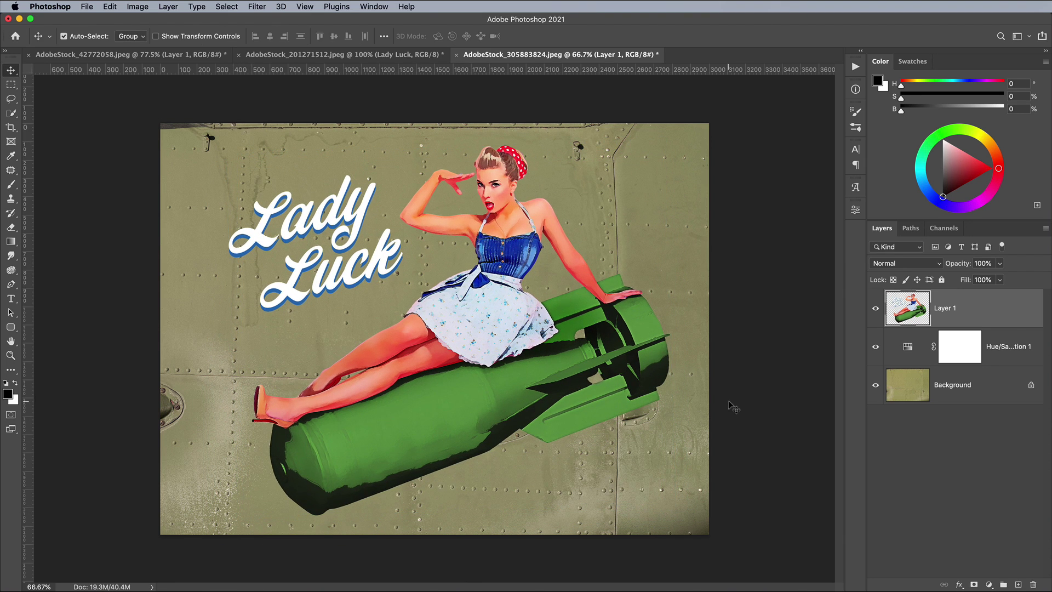
# Step: Set the pasted artwork layer's blend mode to Hard Light and check how the panel's rivets show through it
pyautogui.click(895, 265)
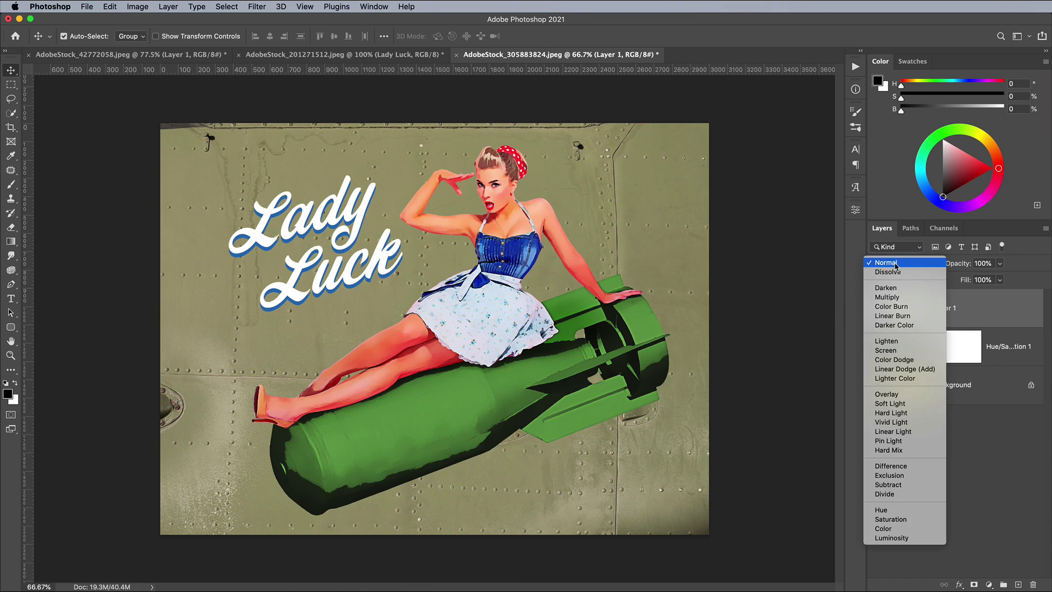
pyautogui.click(886, 414)
pyautogui.press('super+equal')
pyautogui.press('super+equal')
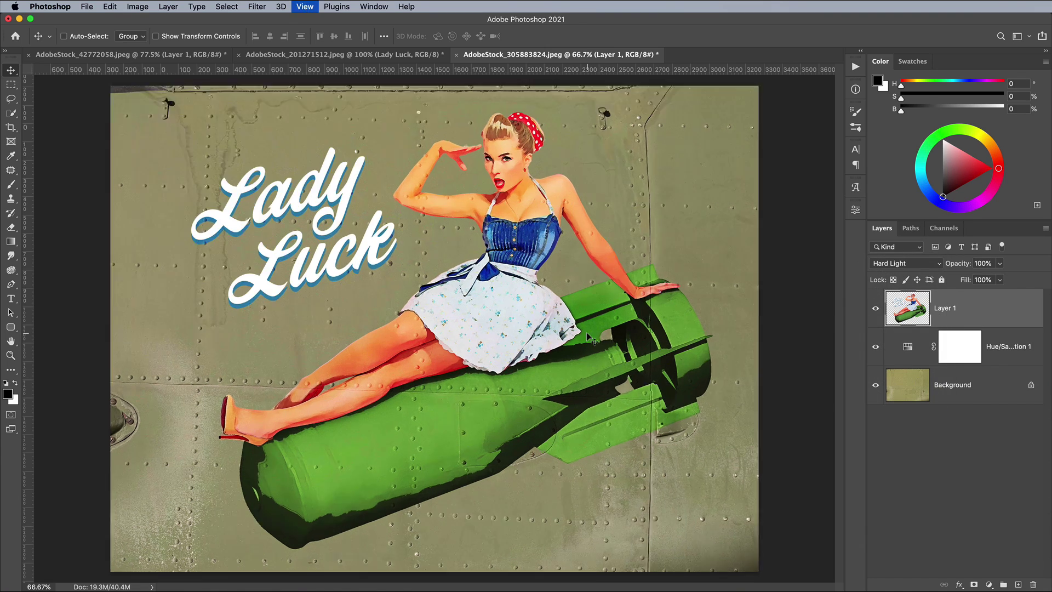
pyautogui.moveTo(597, 296); pyautogui.dragTo(548, 456)
pyautogui.moveTo(443, 335); pyautogui.dragTo(631, 339)
pyautogui.scroll(-5, 629, 338)
pyautogui.press('super+minus')
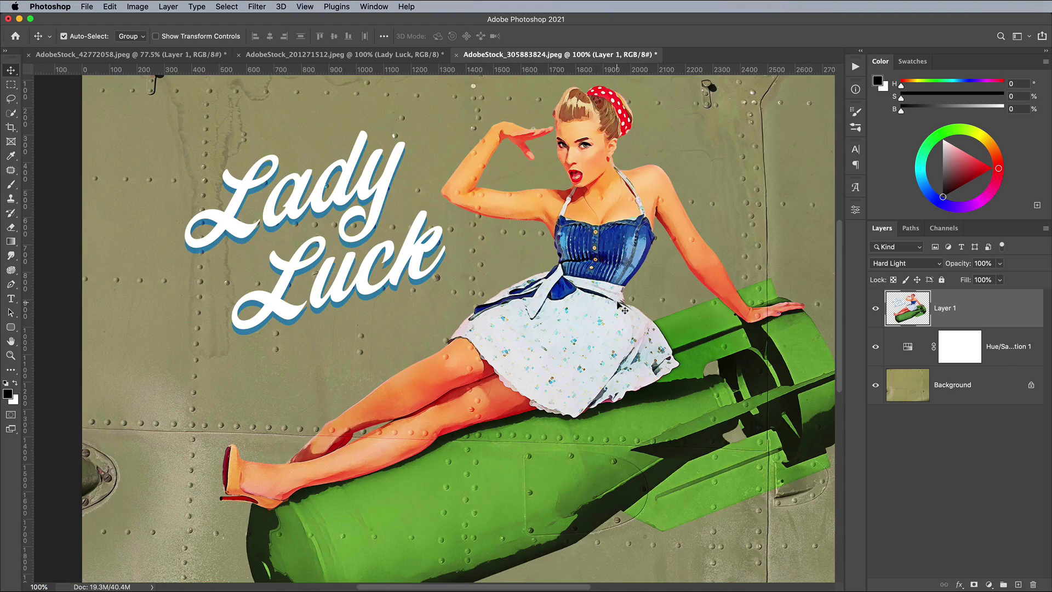
# Step: Hide the artwork layer, compare the colour channels of the metal panel and duplicate the Blue channel
pyautogui.click(877, 310)
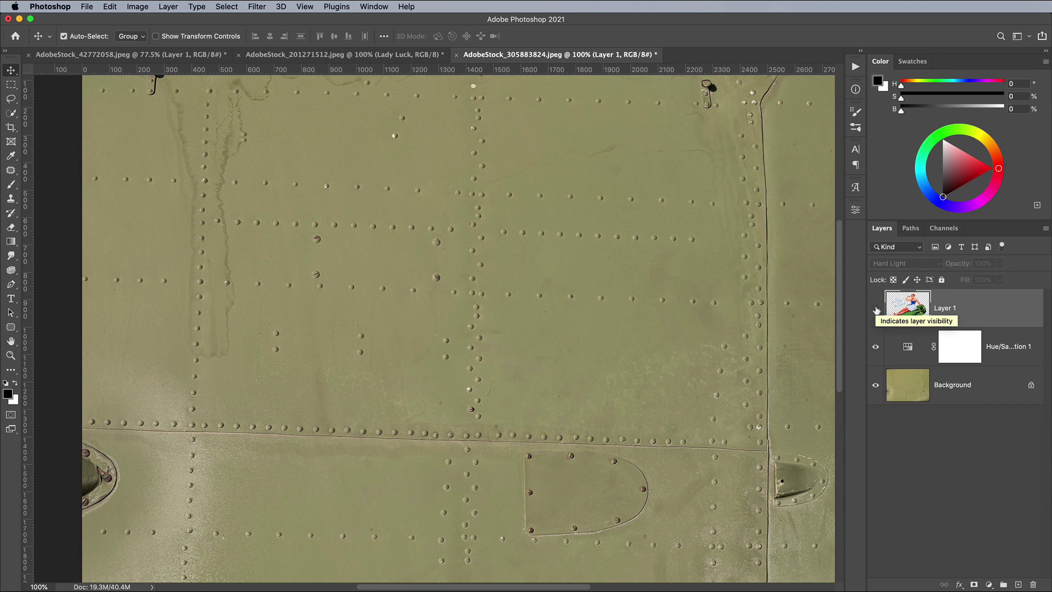
pyautogui.click(943, 228)
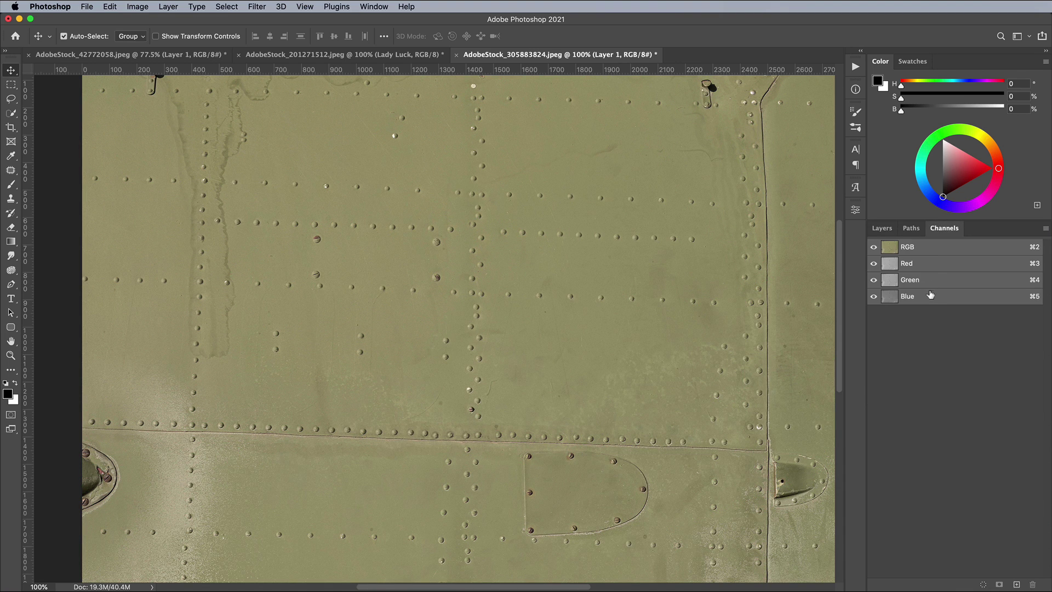
pyautogui.click(937, 265)
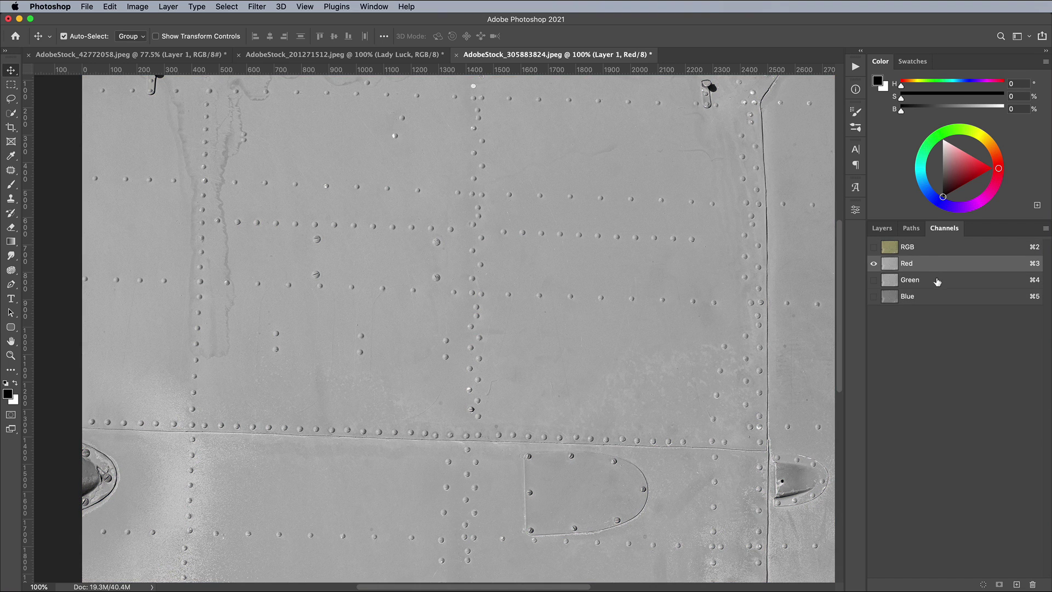
pyautogui.click(937, 281)
pyautogui.click(937, 297)
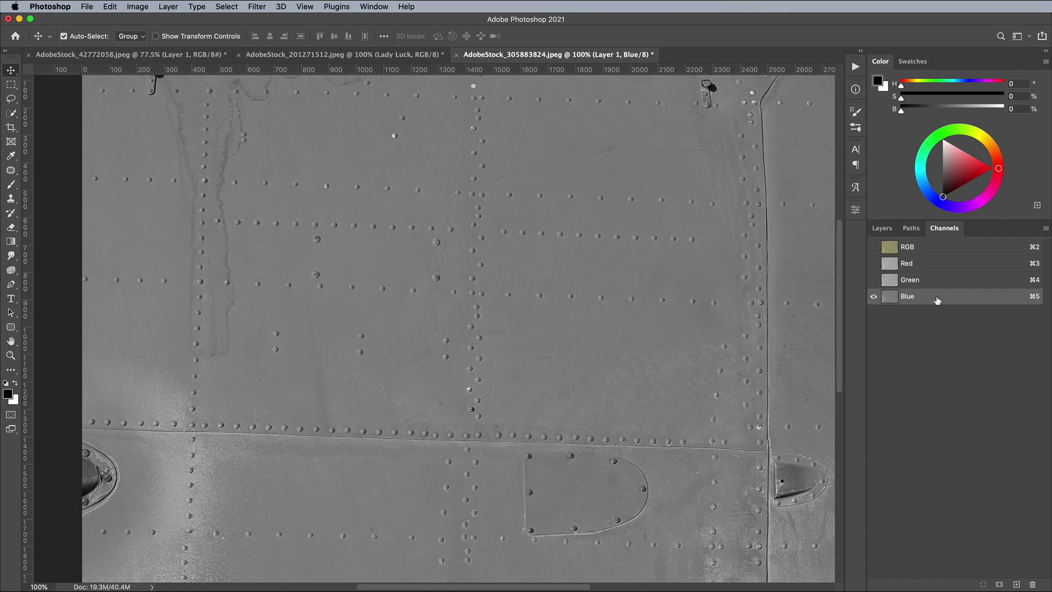
pyautogui.moveTo(949, 298); pyautogui.dragTo(1016, 585)
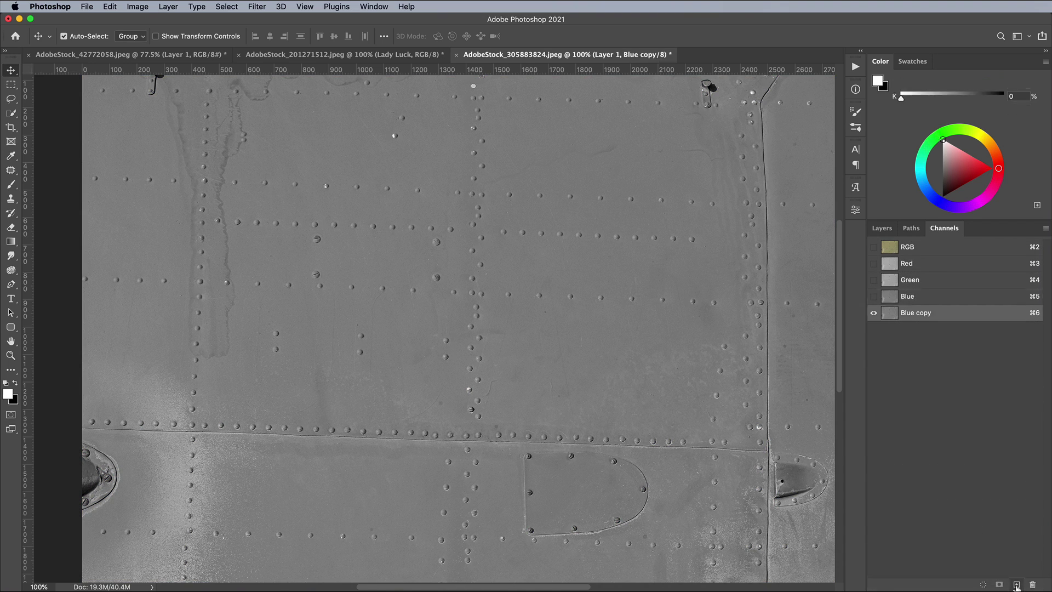
# Step: Raise the contrast of the copied Blue channel using Levels with input values 86, 0.38 and 144
pyautogui.press('super+l')
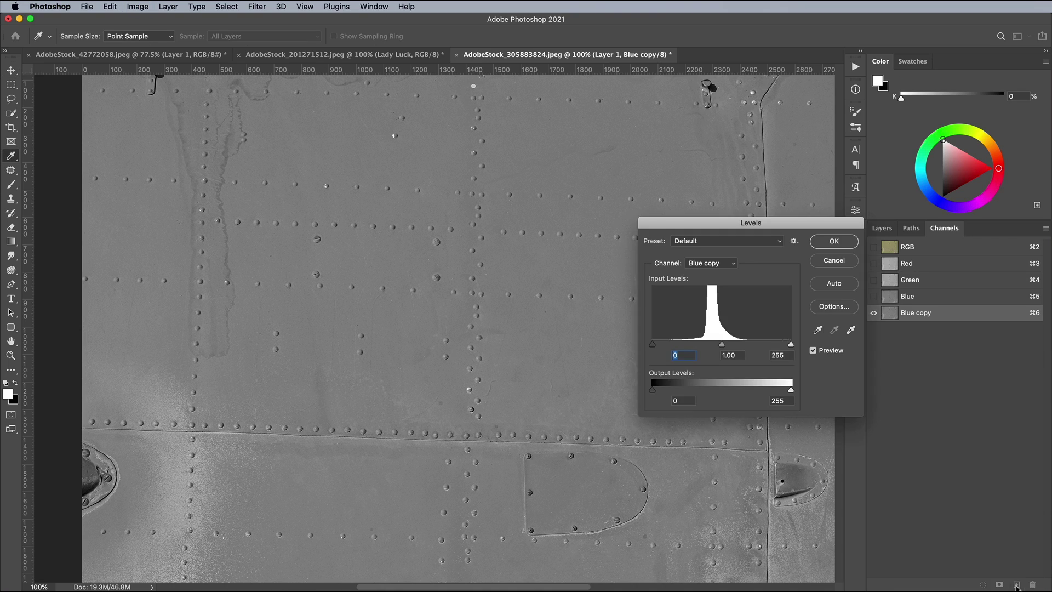
pyautogui.moveTo(653, 347); pyautogui.dragTo(699, 346)
pyautogui.moveTo(789, 345); pyautogui.dragTo(724, 347)
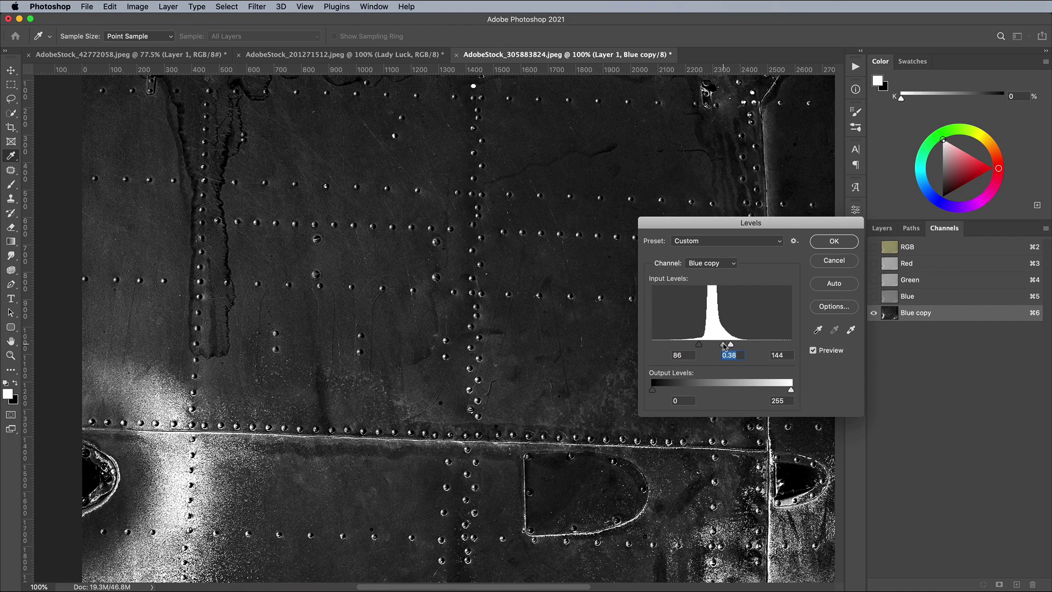
pyautogui.click(819, 244)
# Step: Load the copied Blue channel as a selection, add it as a mask to the redisplayed artwork layer and invert the mask
pyautogui.keyDown('super'); pyautogui.click(893, 316); pyautogui.keyUp('super')
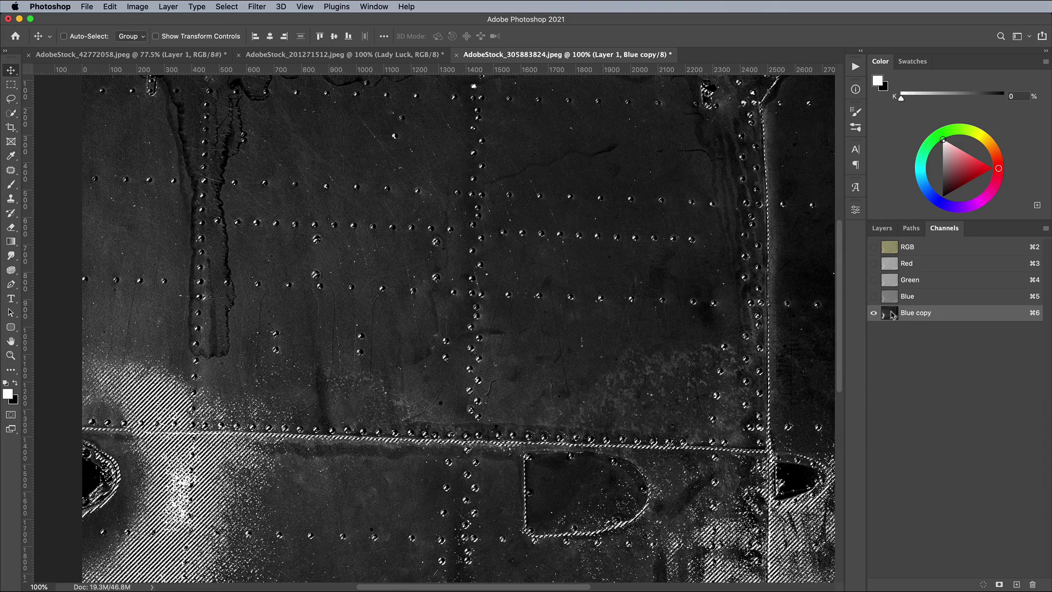
pyautogui.click(936, 248)
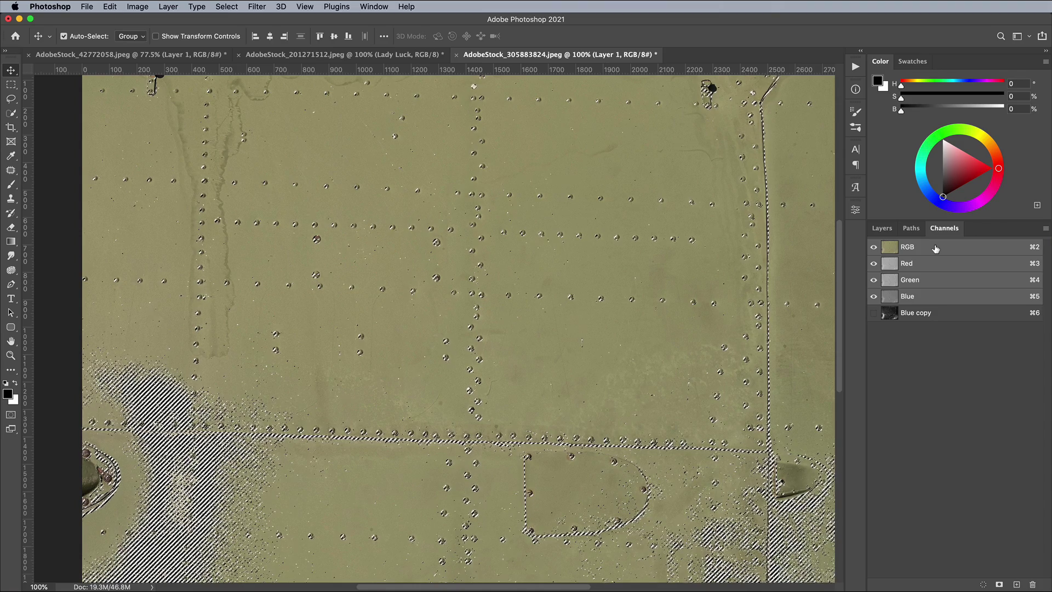
pyautogui.click(882, 228)
pyautogui.click(876, 308)
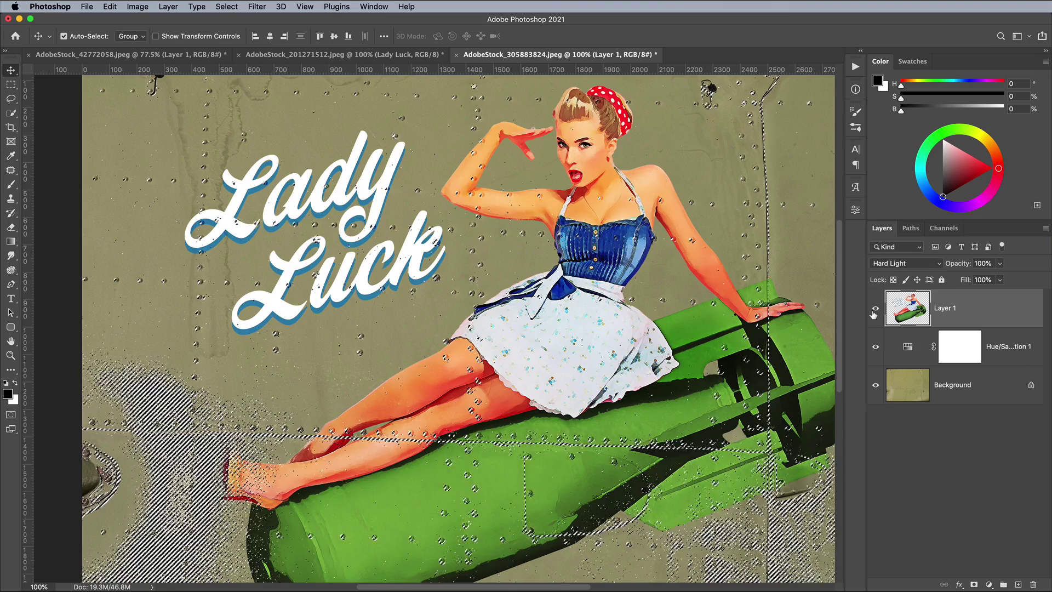
pyautogui.click(974, 585)
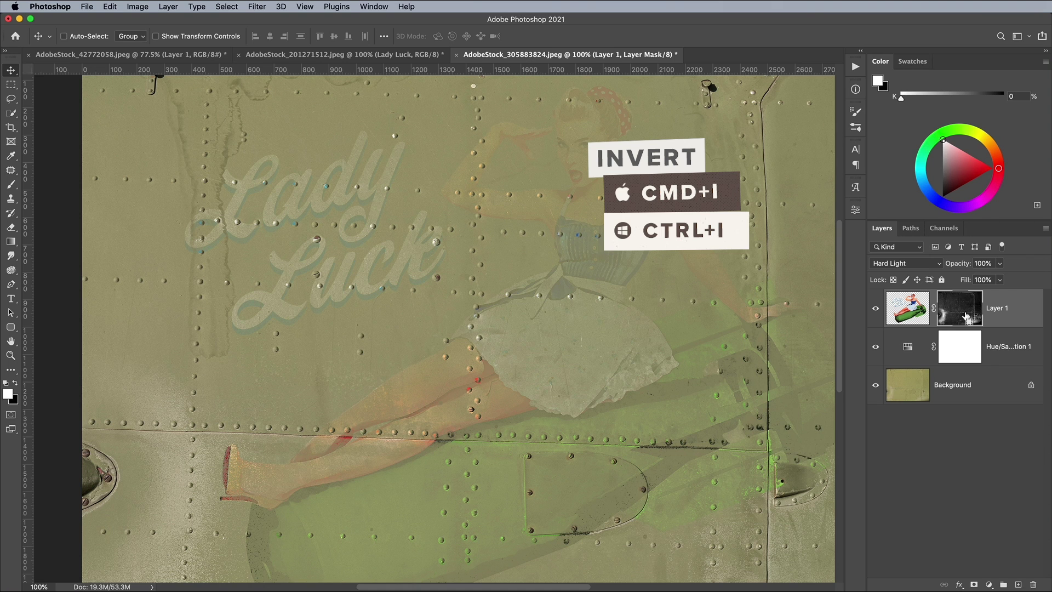
pyautogui.press('super+i')
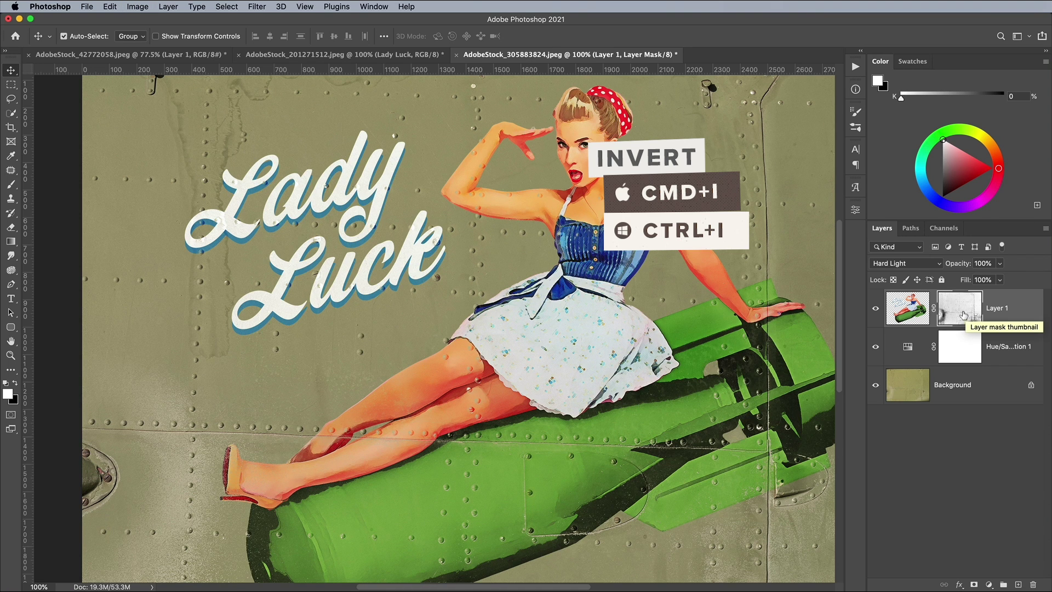
# Step: Increase the artwork mask's contrast using Levels with input values of about 152, 0.70 and 236 to wear away the paint
pyautogui.press('super+l')
pyautogui.moveTo(652, 344); pyautogui.dragTo(786, 344)
pyautogui.moveTo(686, 344); pyautogui.dragTo(780, 345)
pyautogui.click(786, 344)
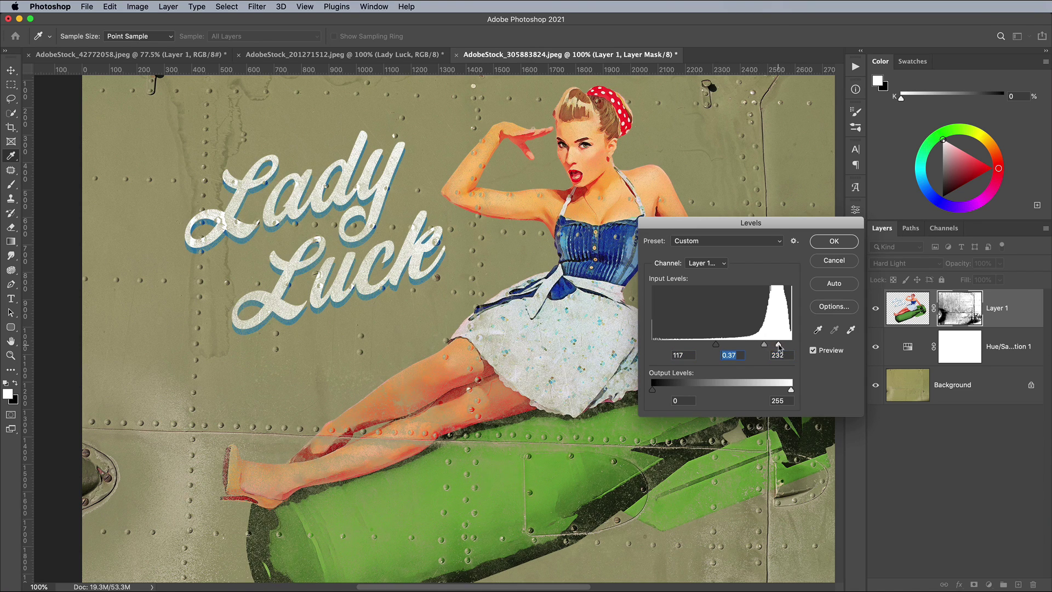
pyautogui.moveTo(715, 344); pyautogui.dragTo(781, 344)
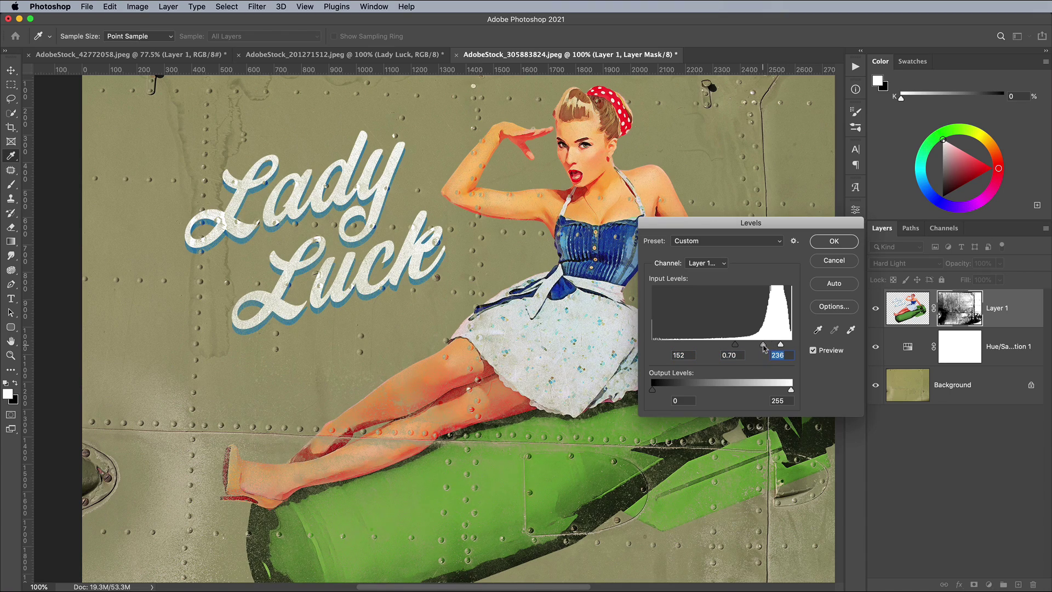
pyautogui.click(823, 245)
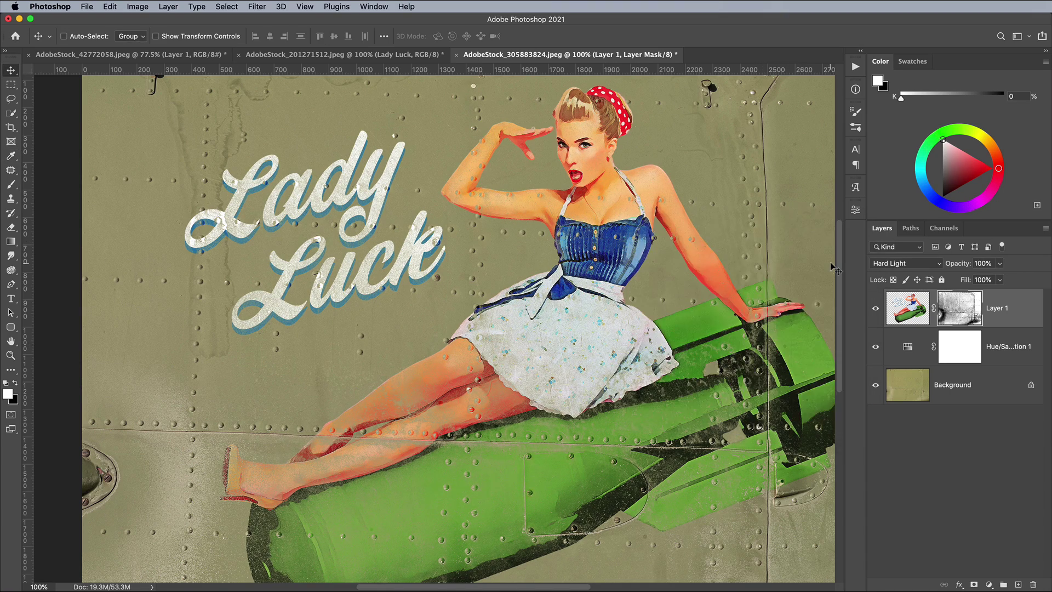
# Step: Examine the worn paint texture on the bomb, the woman and the Lady Luck title up close
pyautogui.press('super+equal')
pyautogui.moveTo(636, 393); pyautogui.dragTo(580, 214)
pyautogui.moveTo(653, 262); pyautogui.dragTo(610, 398)
pyautogui.hscroll(-10, 526, 406)
pyautogui.scroll(5, 527, 405)
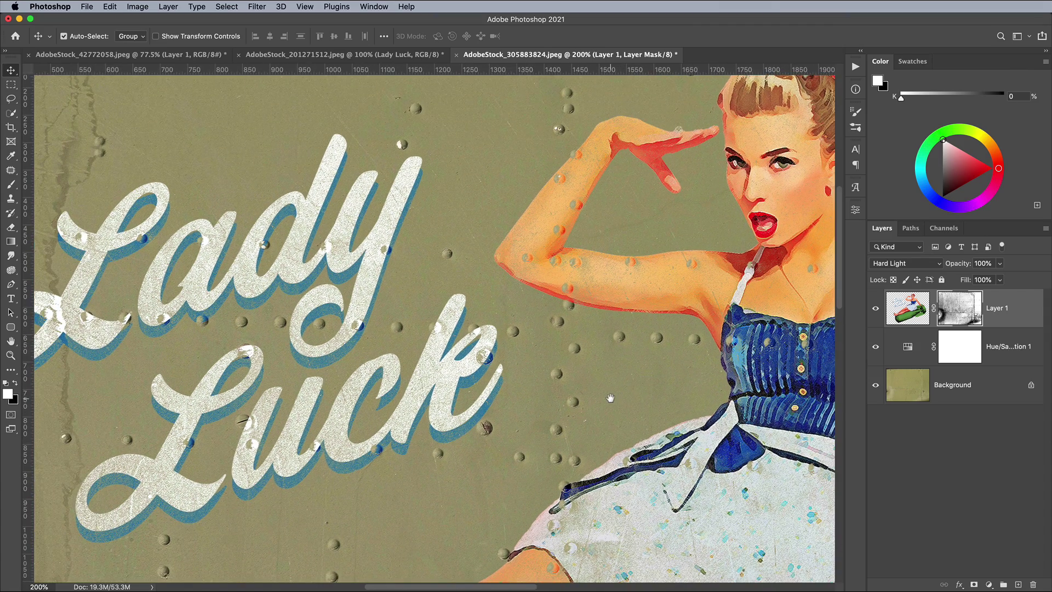